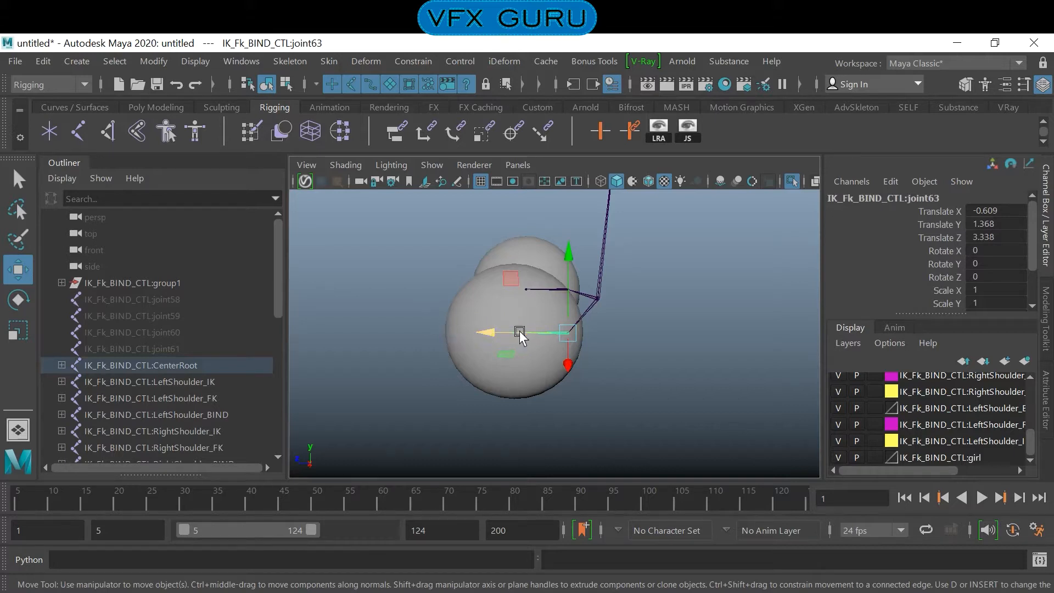
- Switch the l_lens eye sphere to edge editing and select the edge loop around its middle
mouse_move(501, 369)
alt+middle_down()
mouse_move(516, 381)
mouse_move(498, 379)
alt+middle_up()
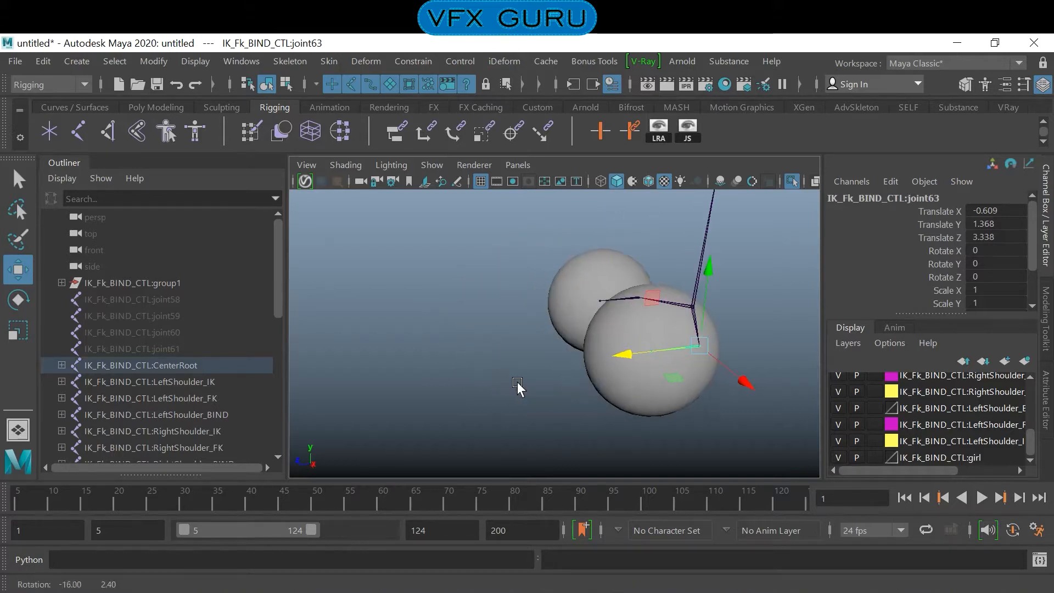
alt+right_drag(497, 379, 555, 384)
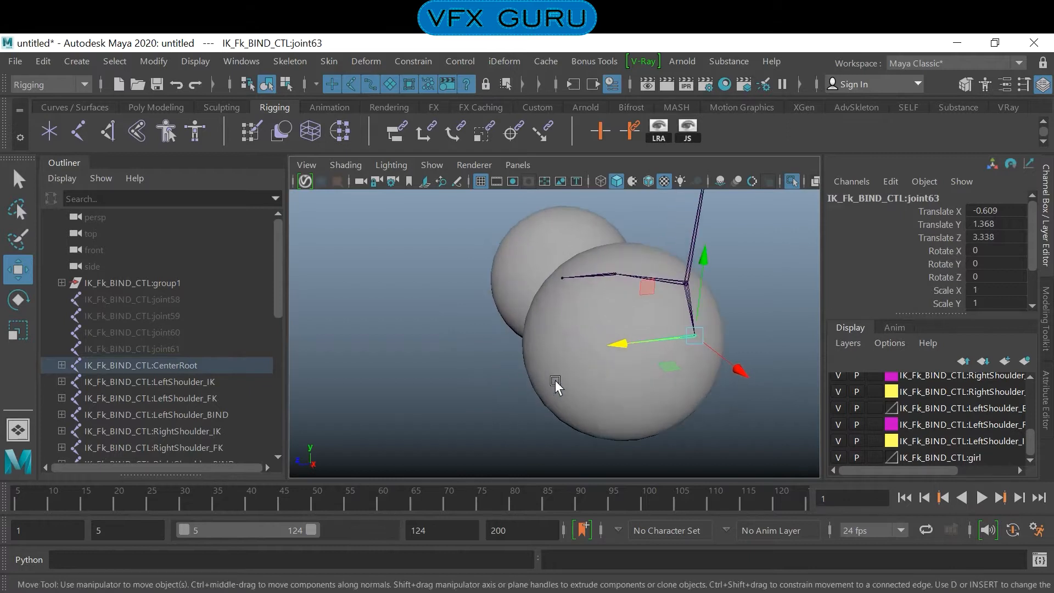
click(713, 433)
click(661, 390)
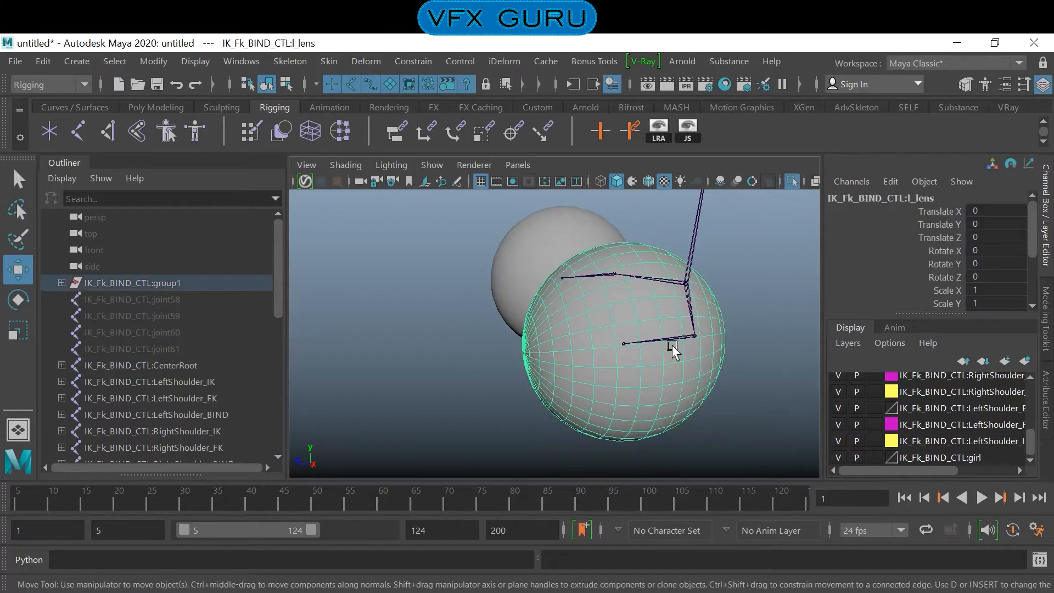
right_click(658, 329)
click(655, 192)
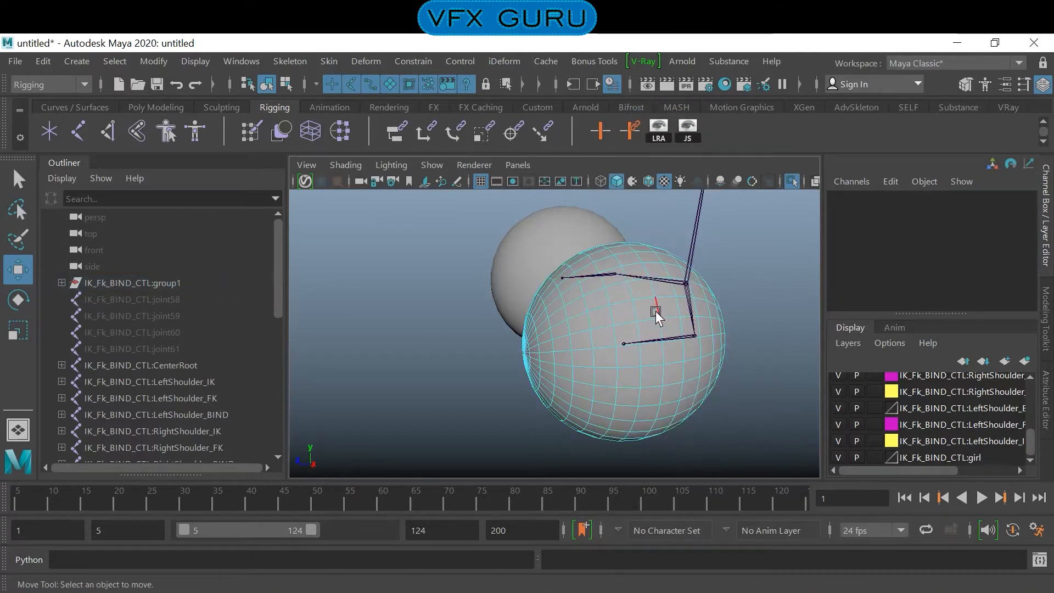
click(655, 311)
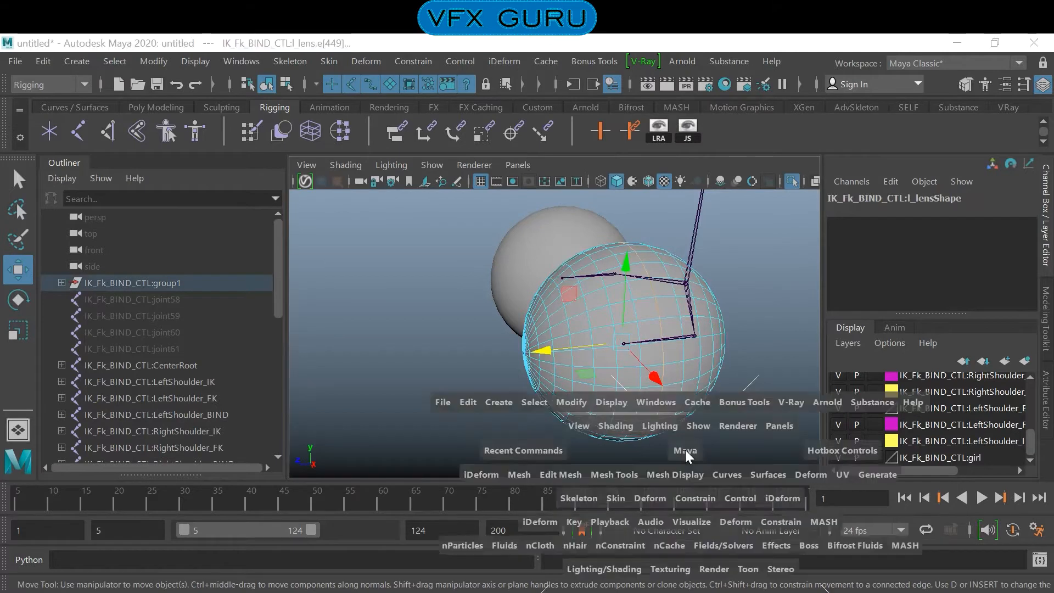
- Inspect the selected l_lens edge loop in a maximized top view, and return to the perspective view
key(space)
key(f)
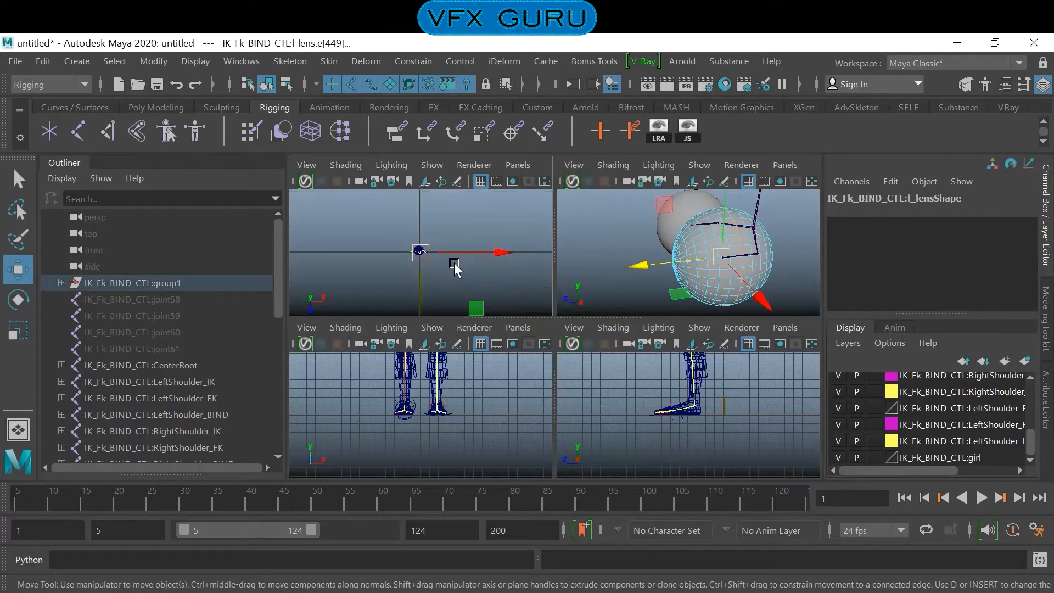
key(space)
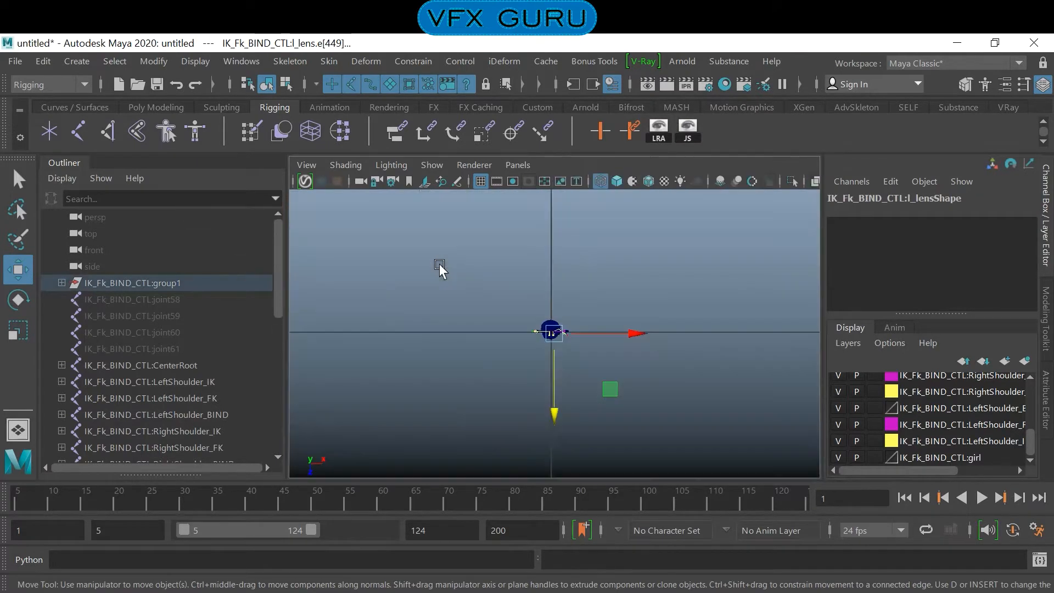
scroll(706, 379, down, 6)
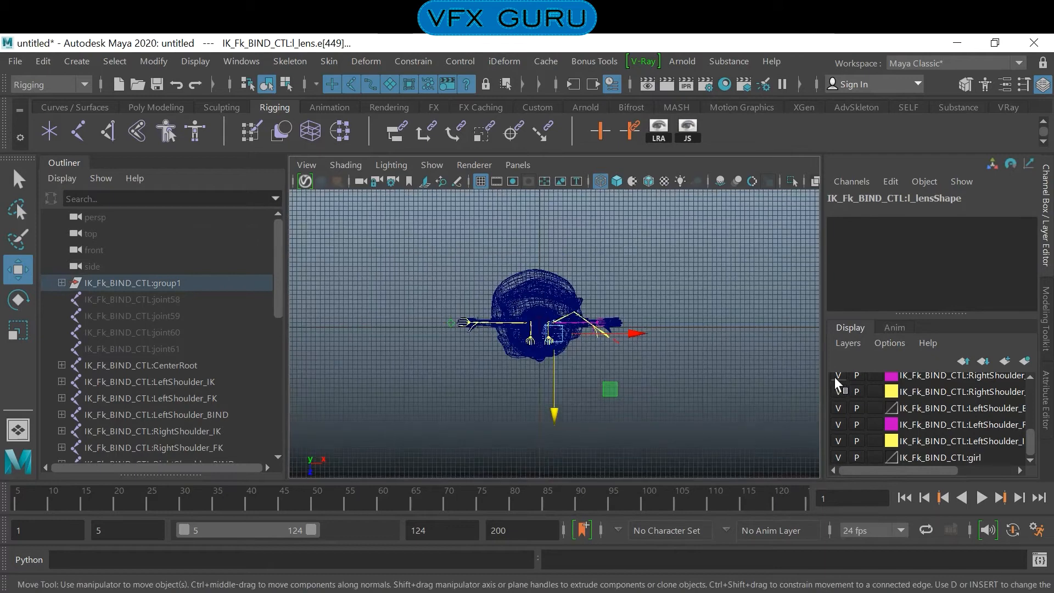
scroll(673, 371, up, 5)
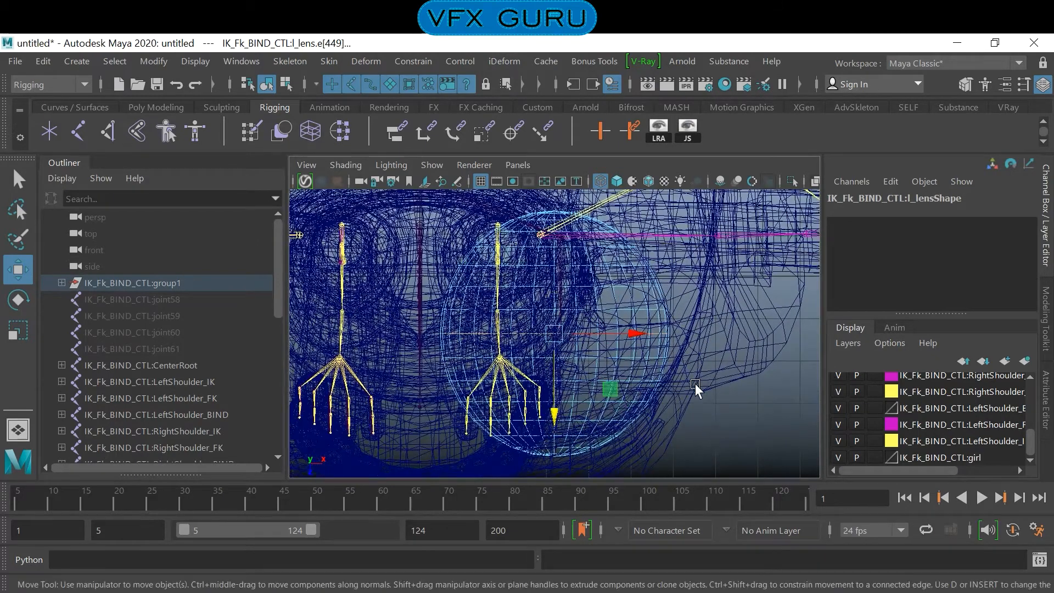
key(space)
key(space)
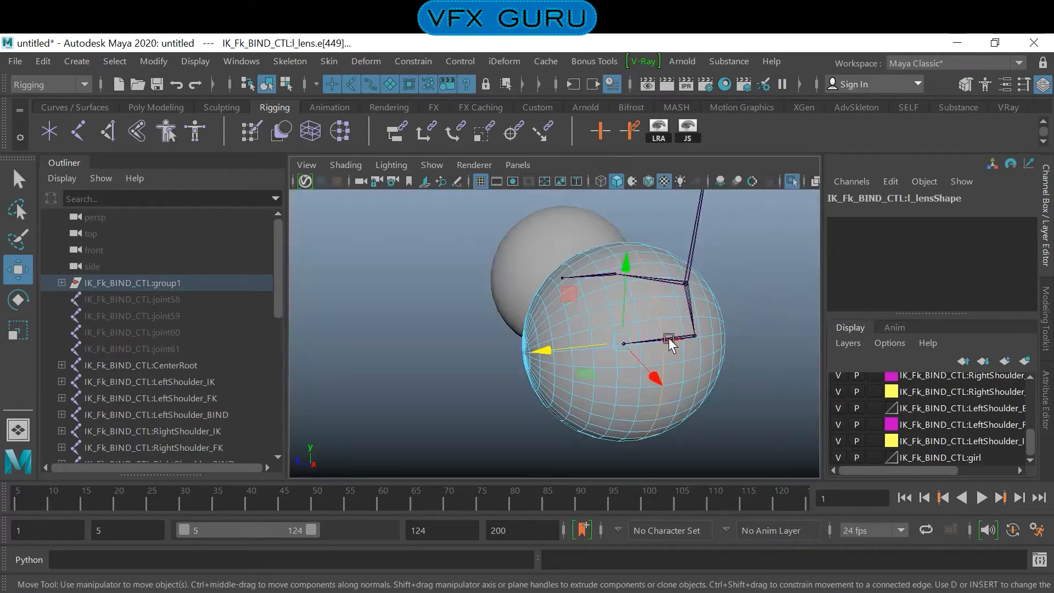
- Create a cluster deformer from the selected edge loop to mark the centre of the l_lens sphere
mouse_move(670, 339)
alt+mouse_down()
mouse_move(742, 346)
mouse_move(672, 336)
mouse_move(661, 348)
mouse_move(688, 344)
mouse_move(657, 353)
mouse_move(666, 356)
alt+mouse_up()
scroll(688, 343, down, 1)
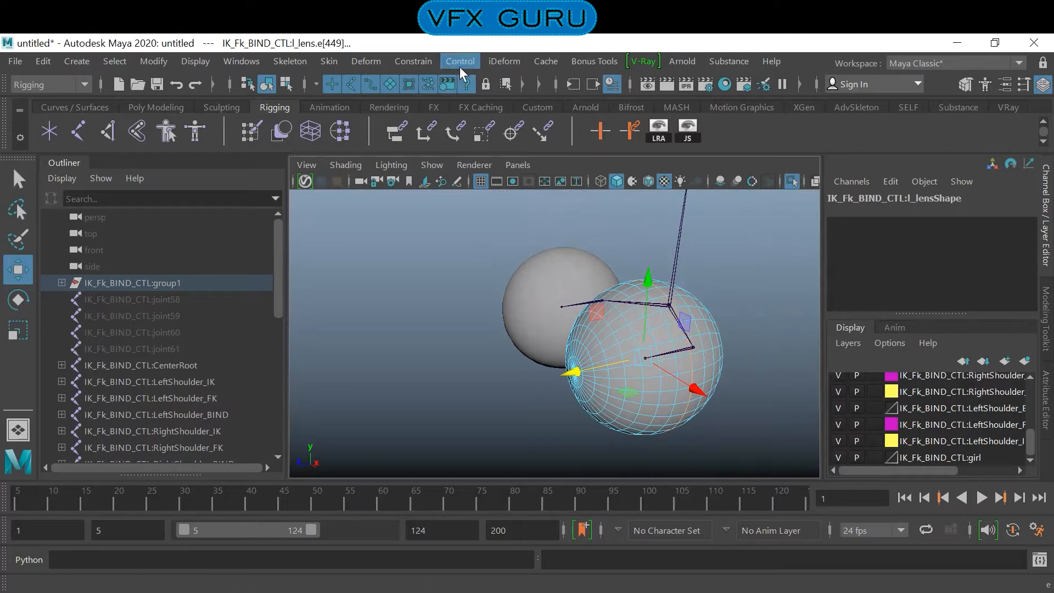
click(374, 62)
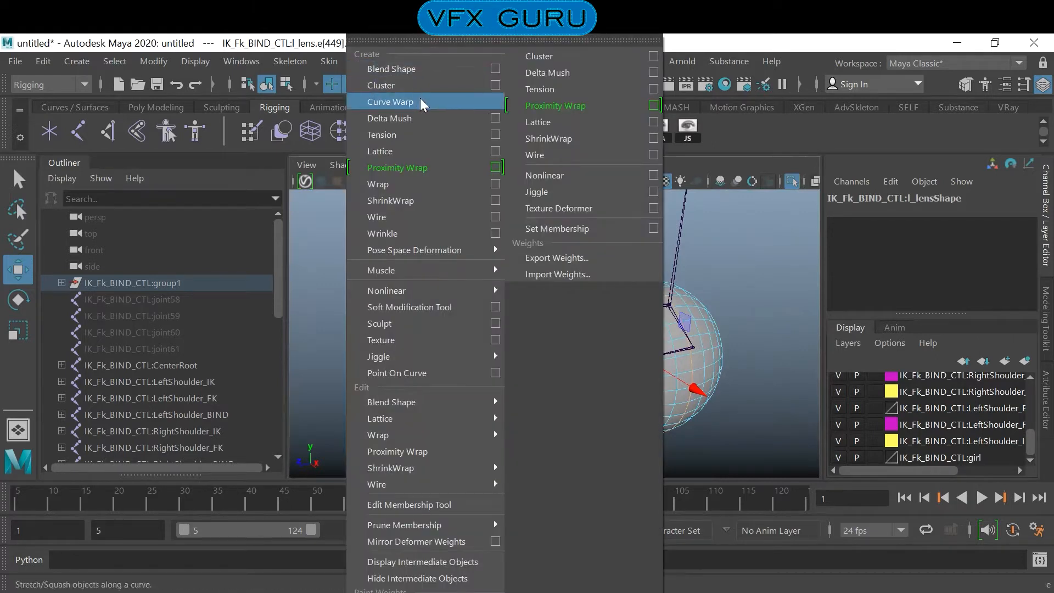
click(495, 84)
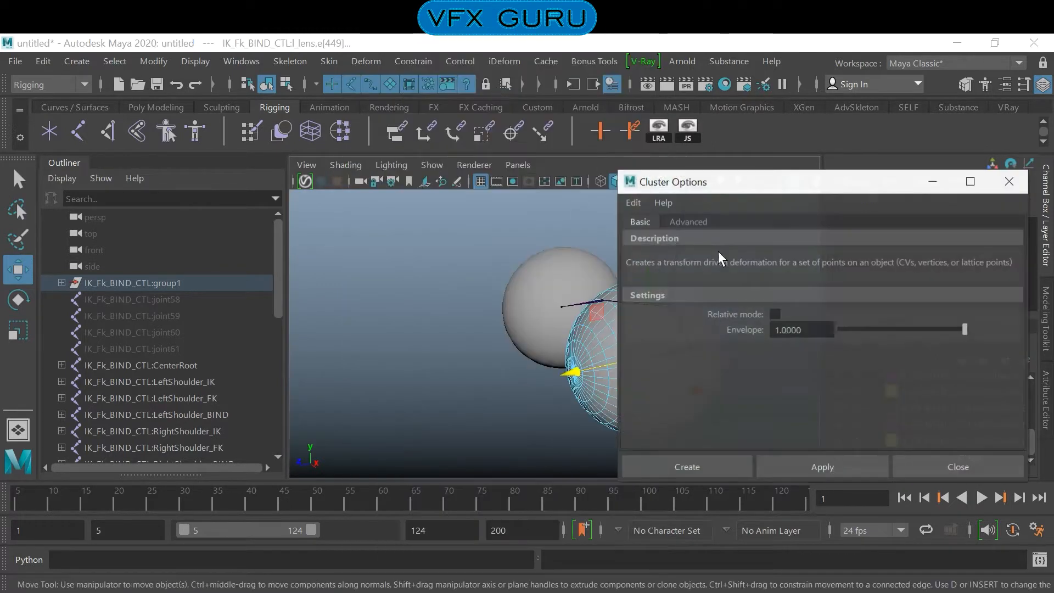
click(713, 470)
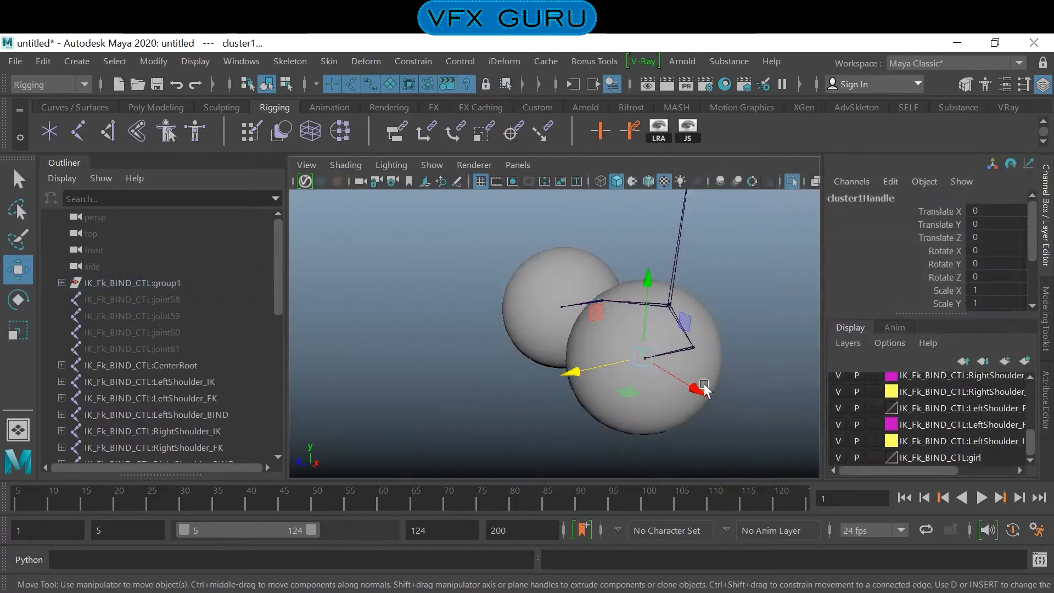
- Create a second cluster on the front pole vertex of the l_lens sphere
click(703, 366)
right_drag(599, 366, 585, 129)
right_drag(607, 215, 541, 170)
click(573, 373)
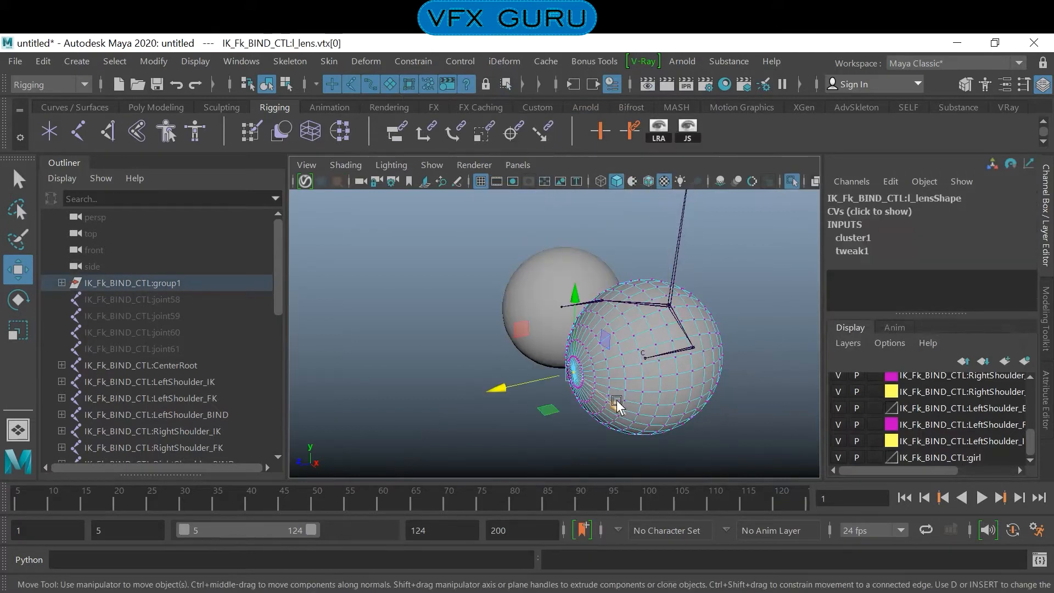
scroll(615, 403, down, 5)
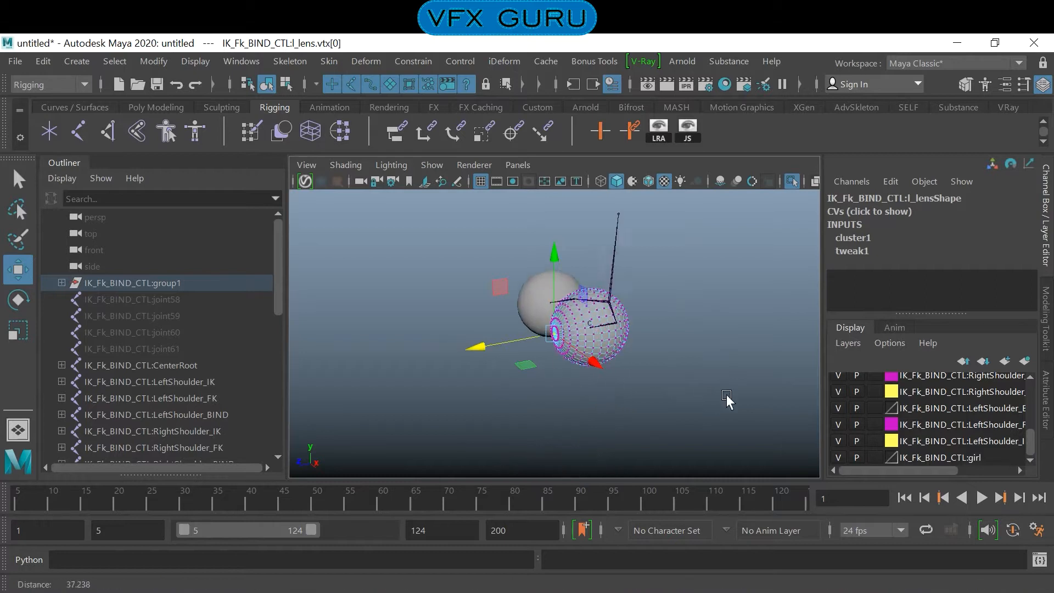
alt+right_drag(726, 394, 911, 425)
mouse_move(616, 314)
alt+mouse_down()
mouse_move(674, 318)
mouse_move(657, 302)
mouse_move(633, 322)
alt+mouse_up()
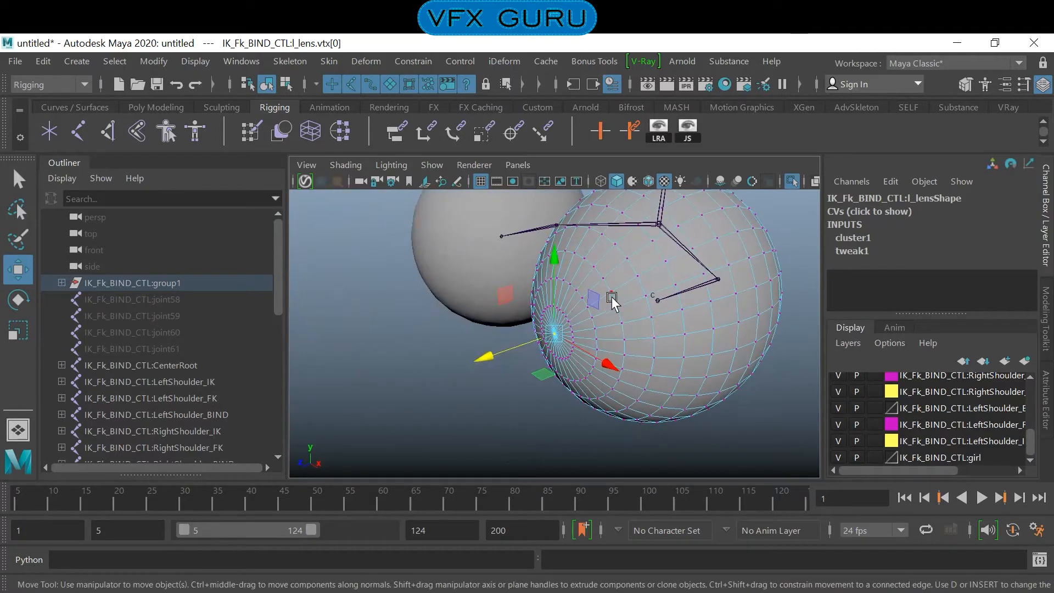
key(ctrl+q)
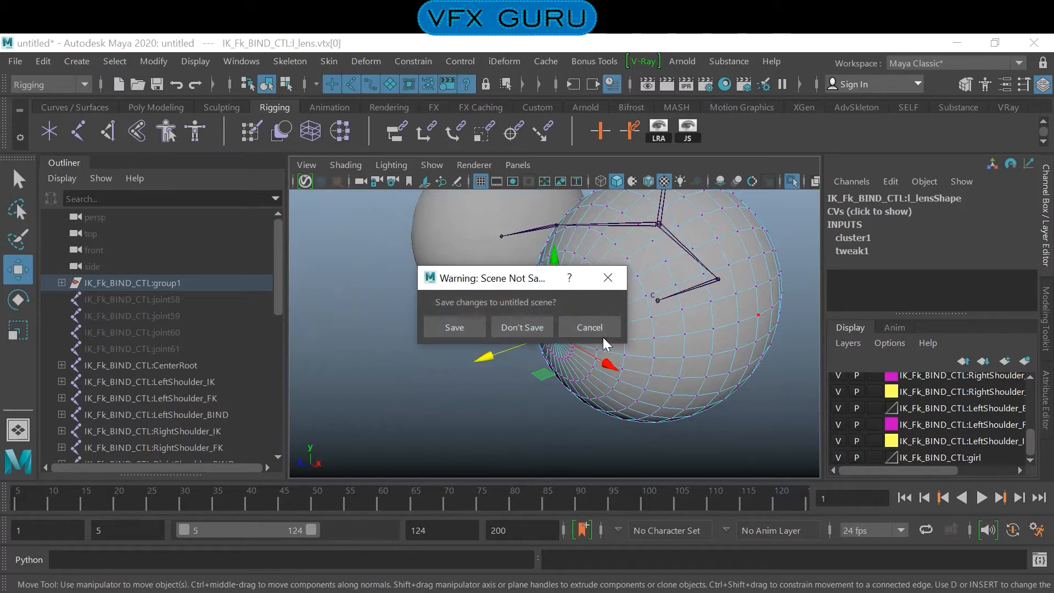
click(590, 328)
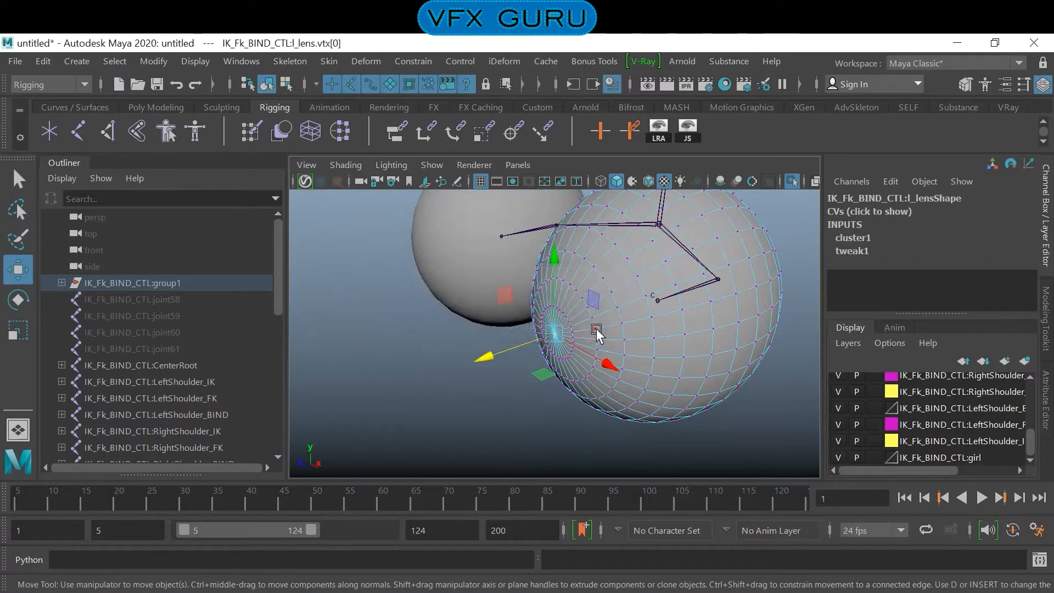
click(413, 58)
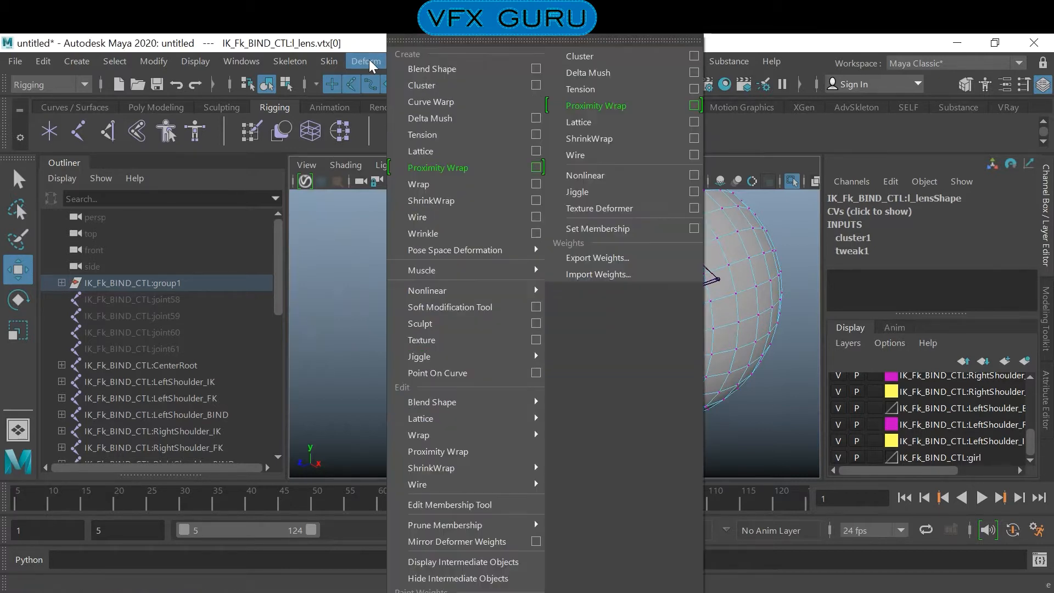
click(421, 85)
click(607, 445)
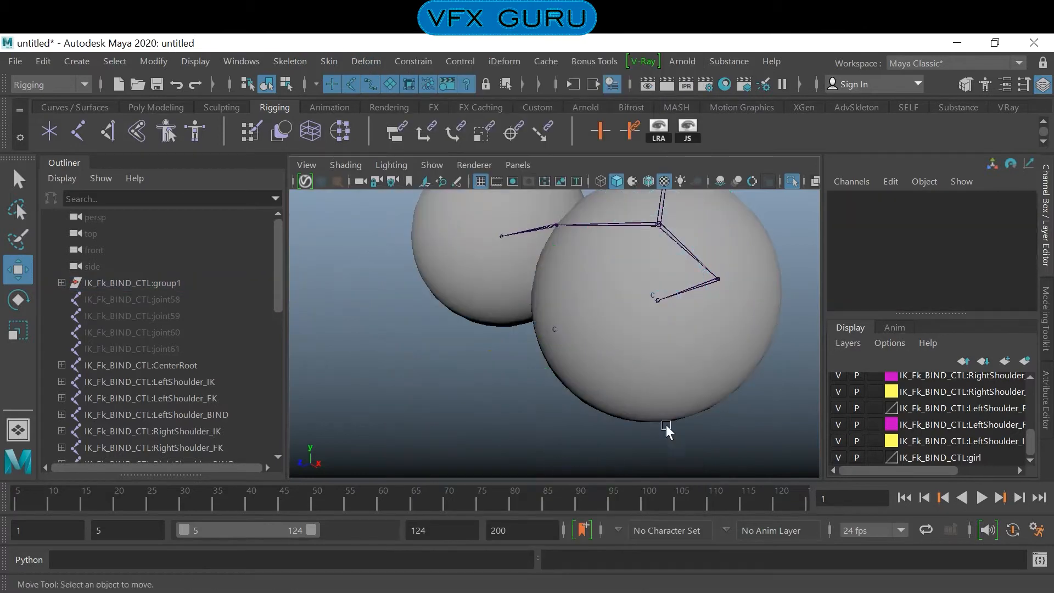
- Set the girl display layer to template mode and deselect the lens
click(739, 343)
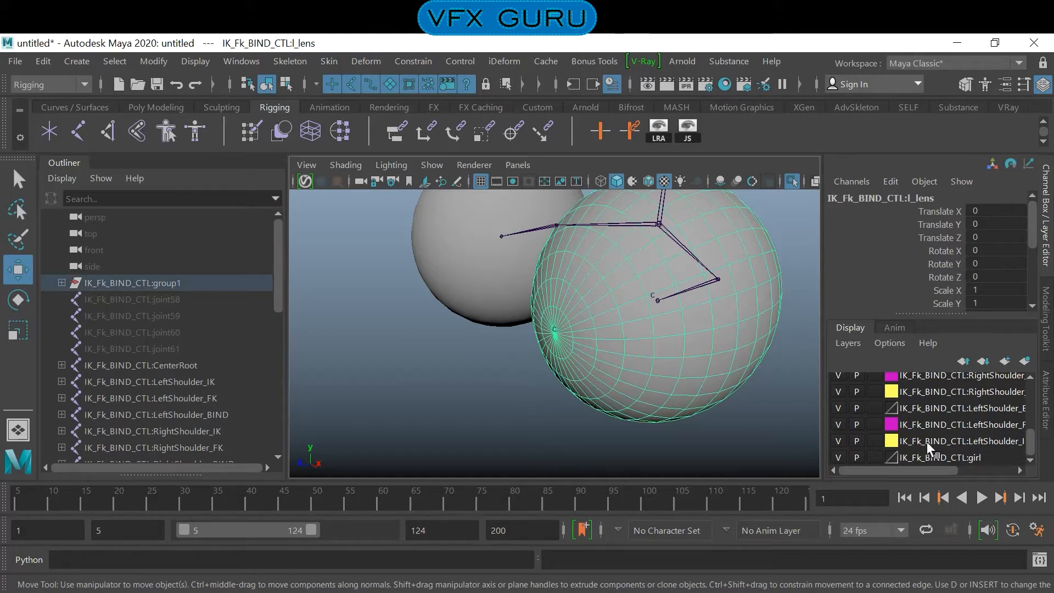
click(874, 457)
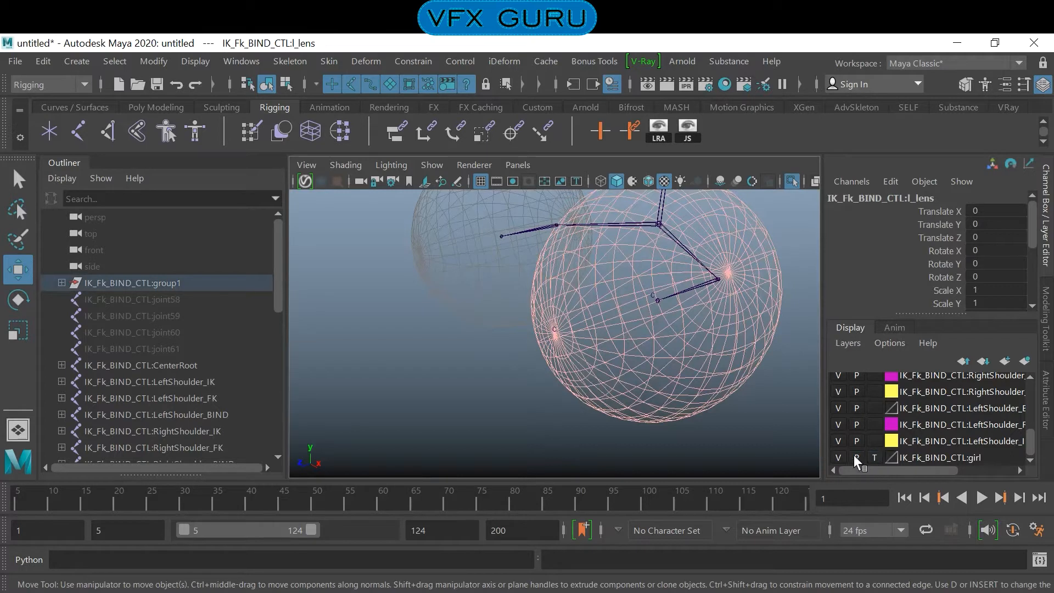
click(701, 438)
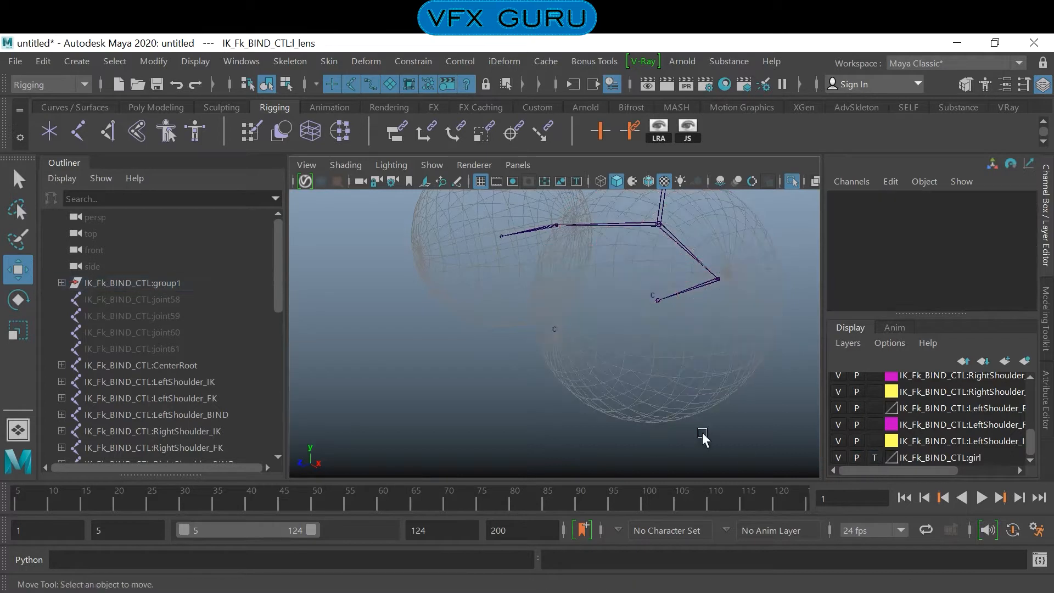
- Hide the girl layer and snap the eye's end joint, joint62, onto the cluster at the front of the lens
click(657, 304)
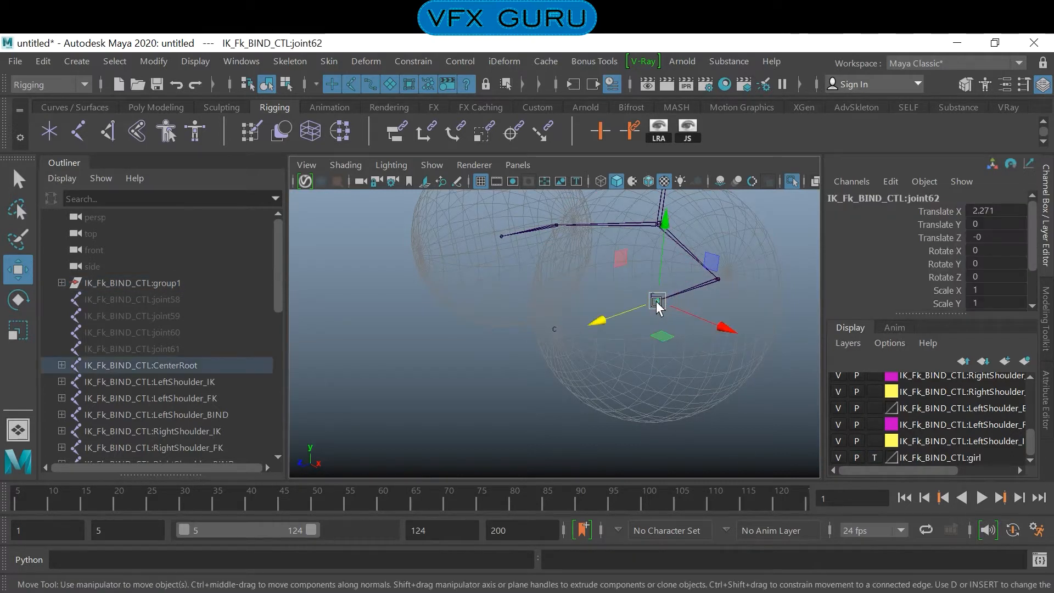
drag(659, 311, 614, 375)
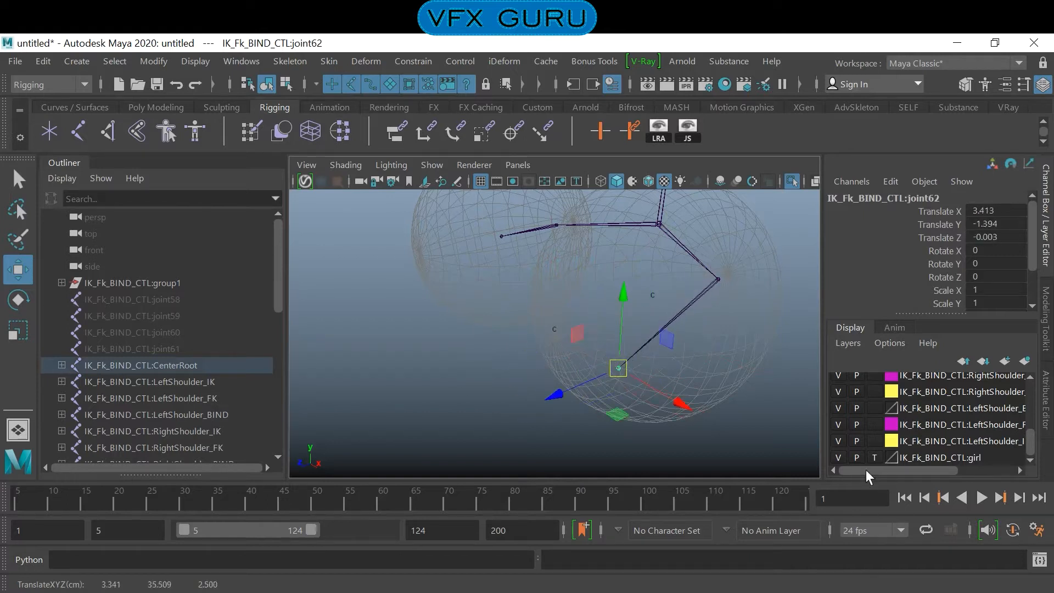
click(839, 457)
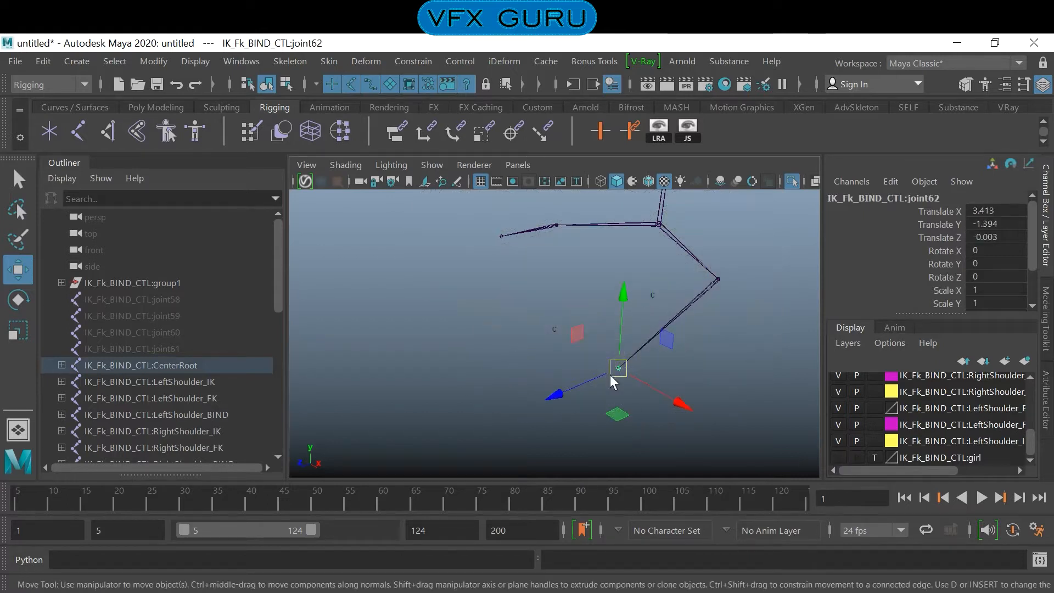
drag(618, 367, 561, 336)
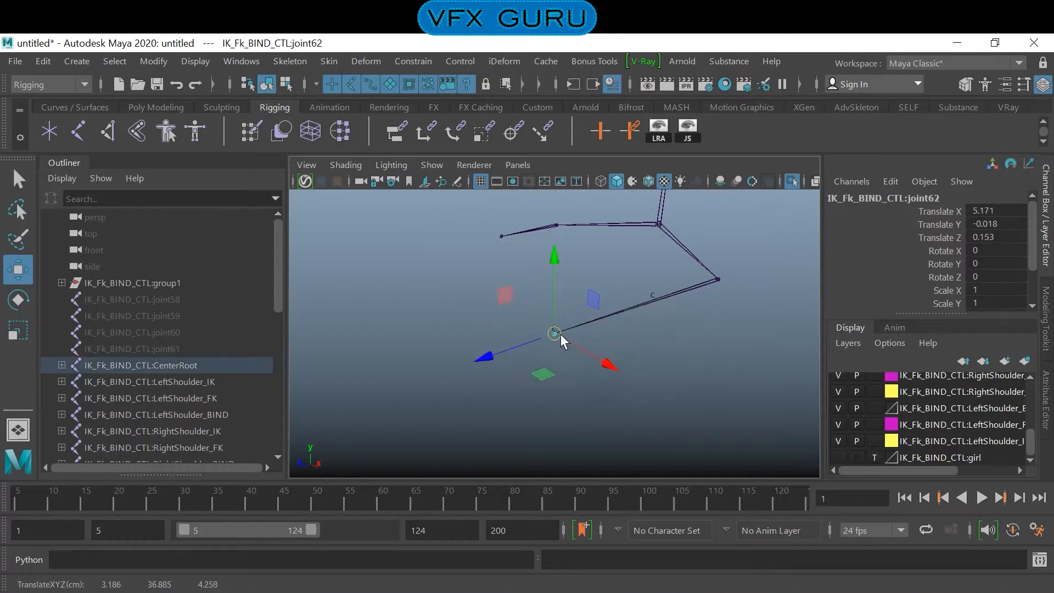
- Snap joint63 onto the cluster at the lens centre without moving its child joint, and deselect it
click(717, 281)
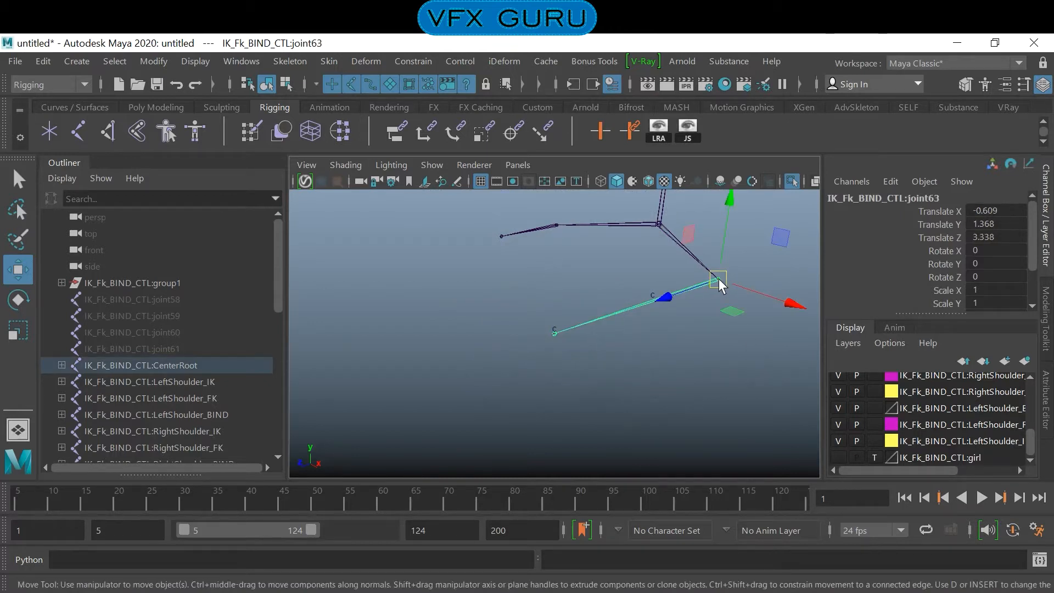
key(d)
drag(718, 278, 630, 297)
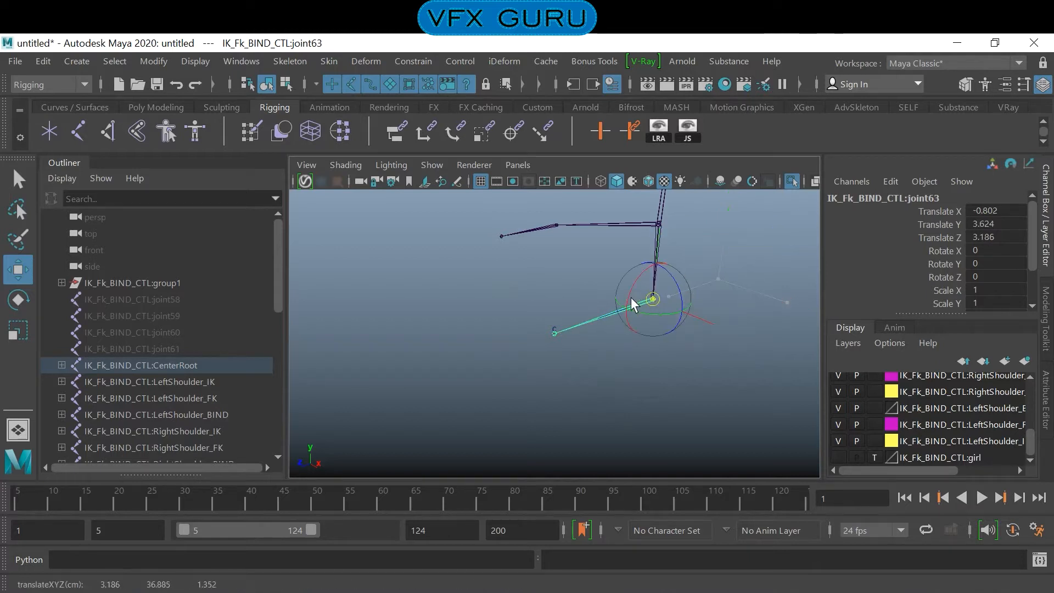
click(648, 391)
- Show the girl layer again and return it from template to normal selectable display
click(838, 457)
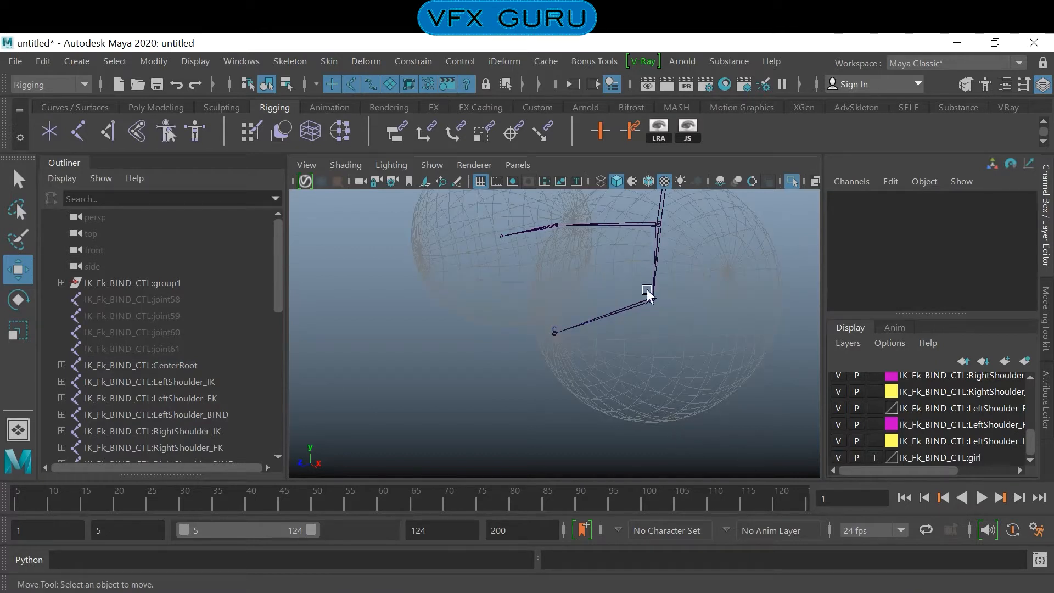
click(874, 457)
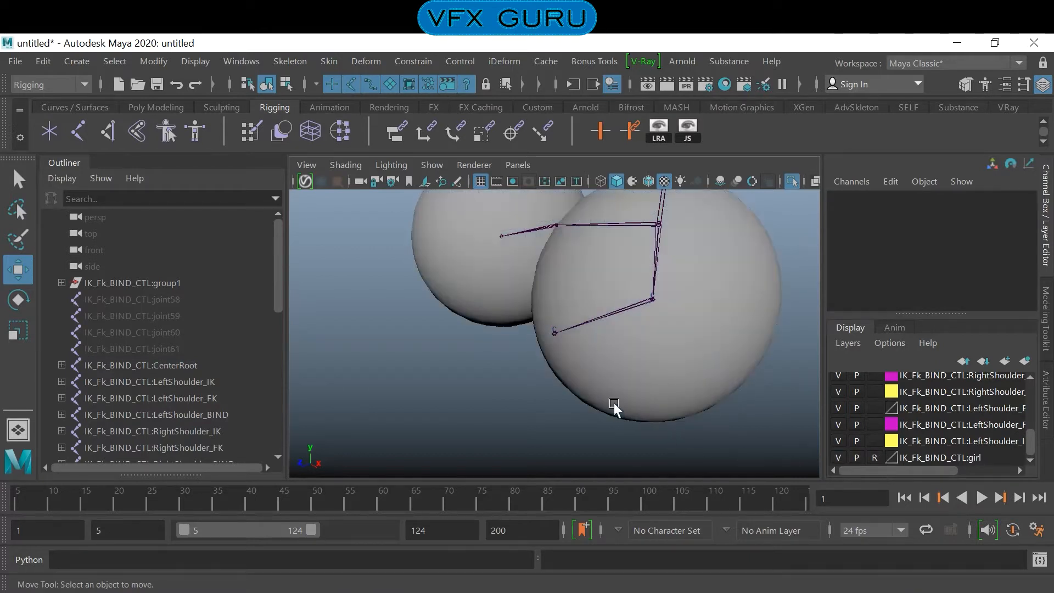
alt+drag(610, 372, 568, 356)
alt+middle_drag(567, 355, 567, 370)
alt+drag(566, 370, 521, 377)
alt+middle_drag(522, 376, 540, 384)
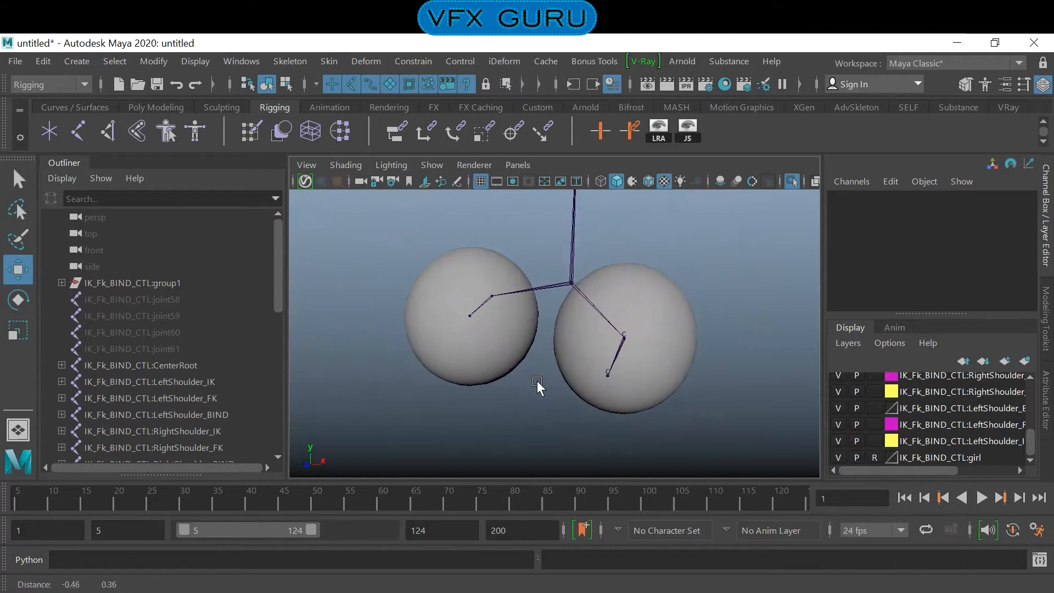
alt+drag(489, 366, 597, 393)
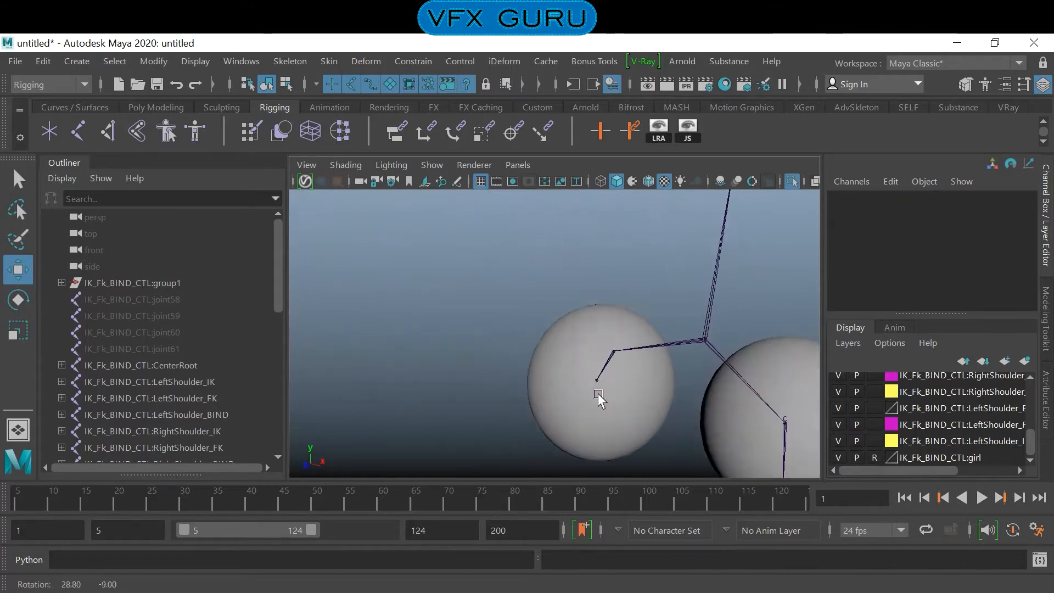
alt+middle_drag(598, 393, 567, 365)
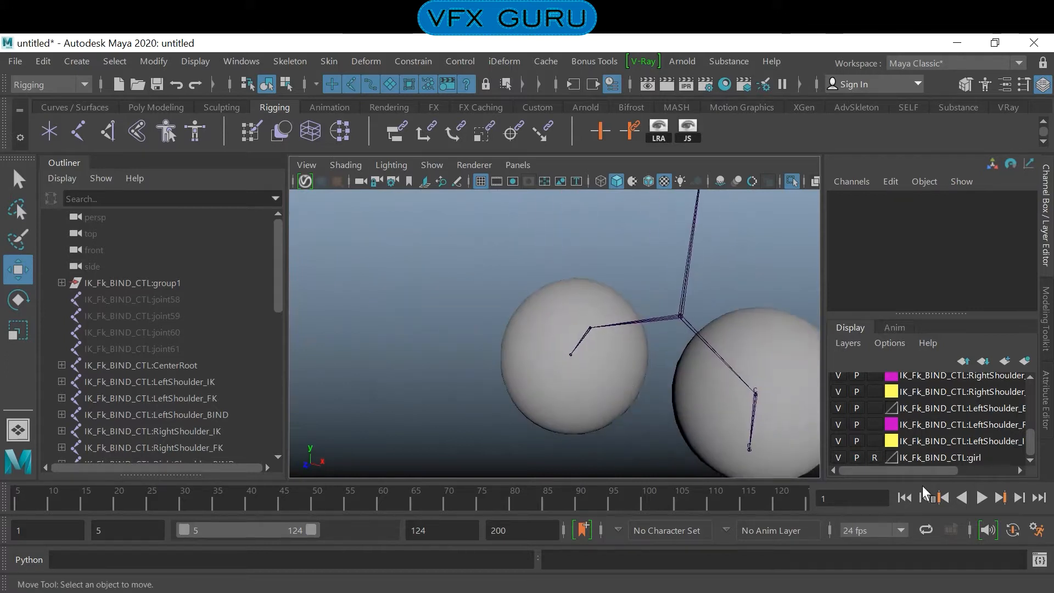
click(876, 459)
- Switch the r_lens eye sphere to edge editing and select the edge loop around its middle
alt+drag(539, 402, 627, 371)
click(628, 371)
right_drag(627, 370, 615, 162)
mouse_move(571, 298)
alt+mouse_down()
mouse_move(559, 331)
mouse_move(576, 318)
alt+mouse_up()
click(584, 273)
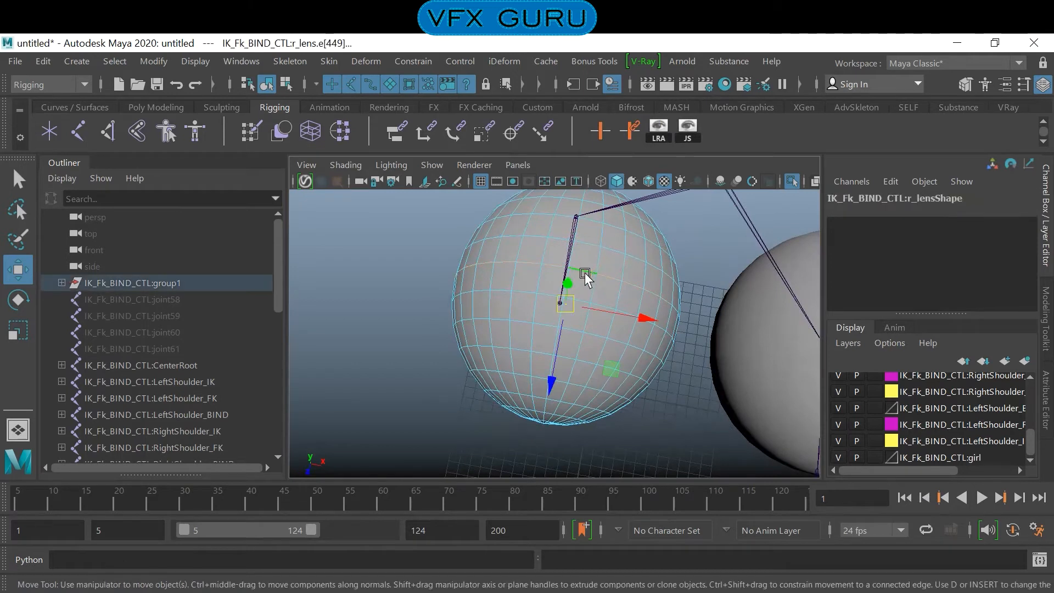
alt+drag(699, 437, 567, 392)
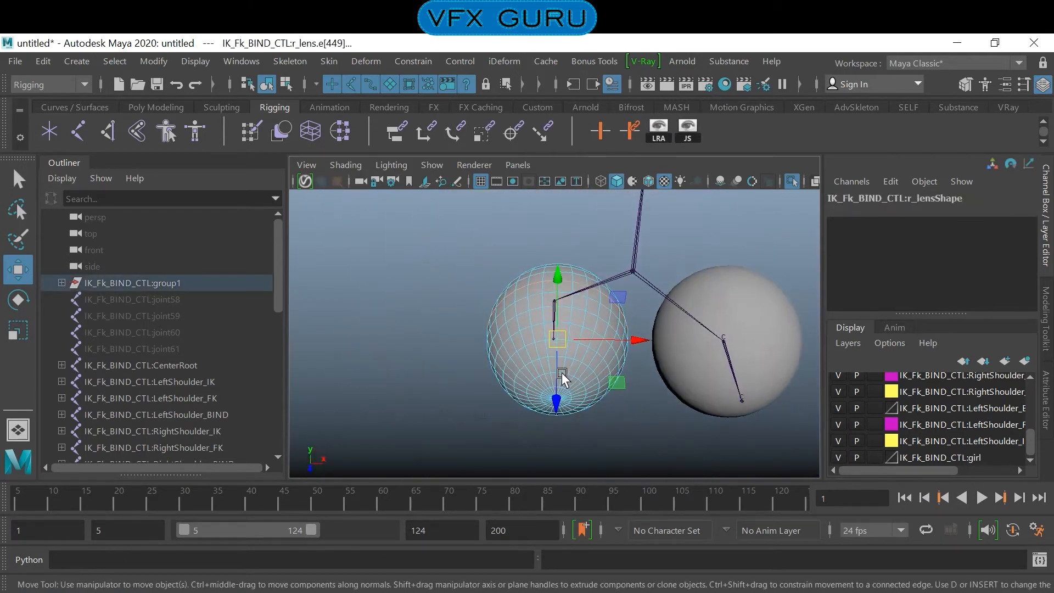
- Create a cluster from the selected middle edge loop of the r_lens eye sphere
alt+right_drag(562, 376, 676, 391)
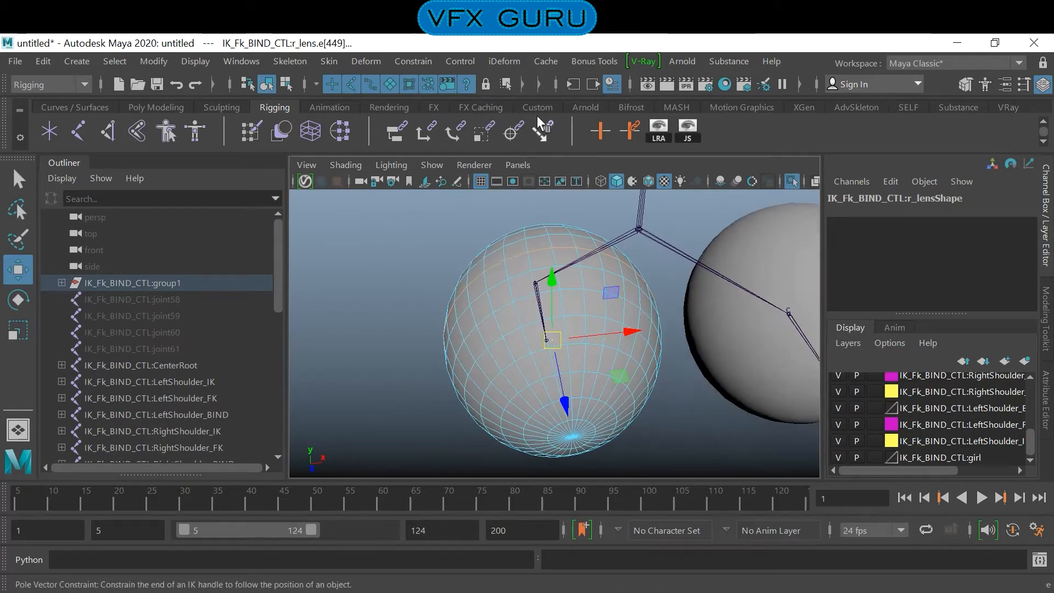
click(423, 62)
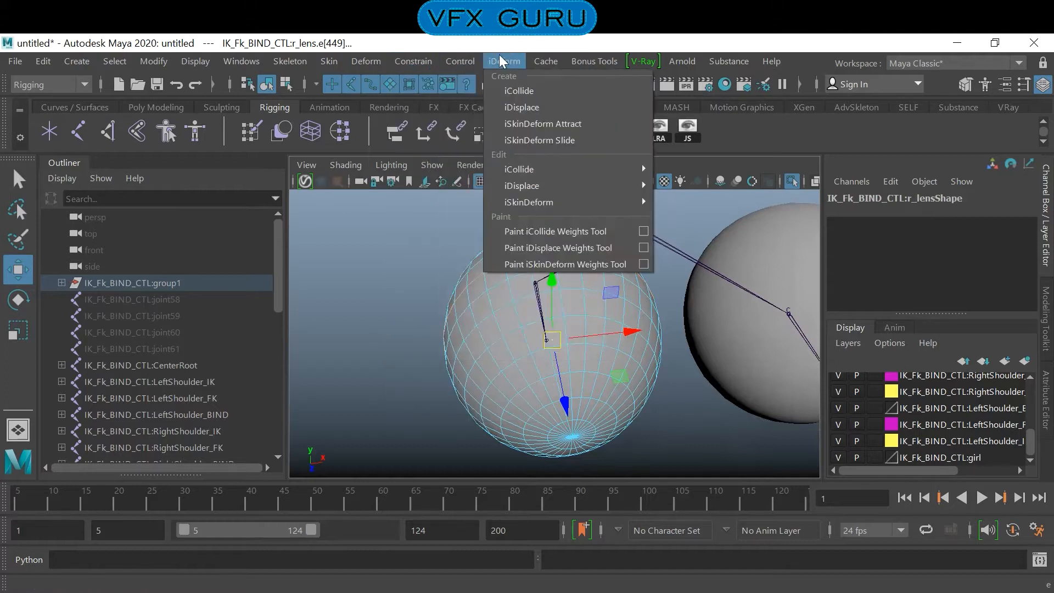
mouse_move(364, 61)
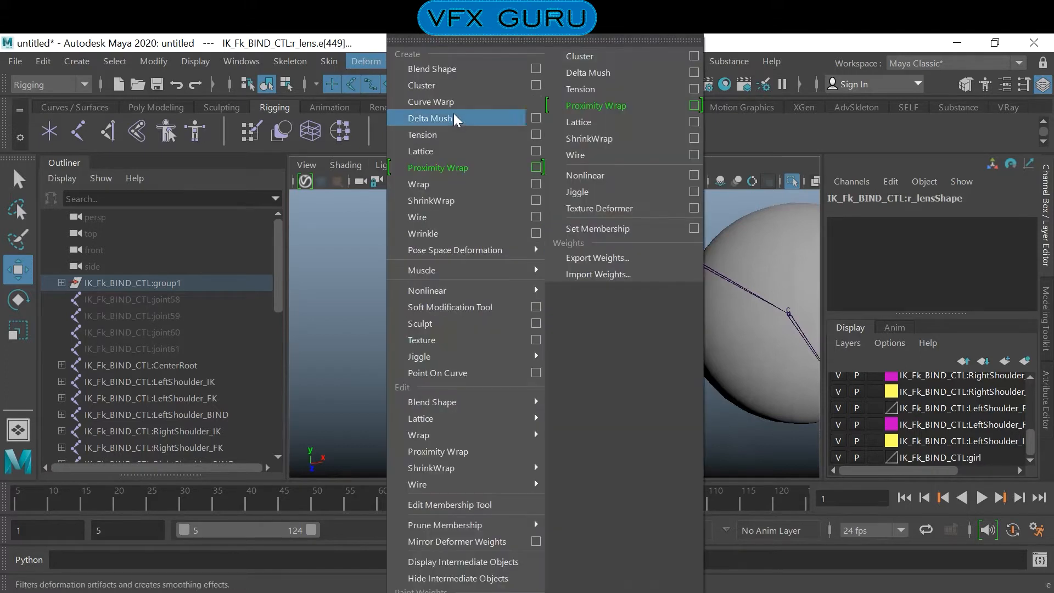
click(437, 81)
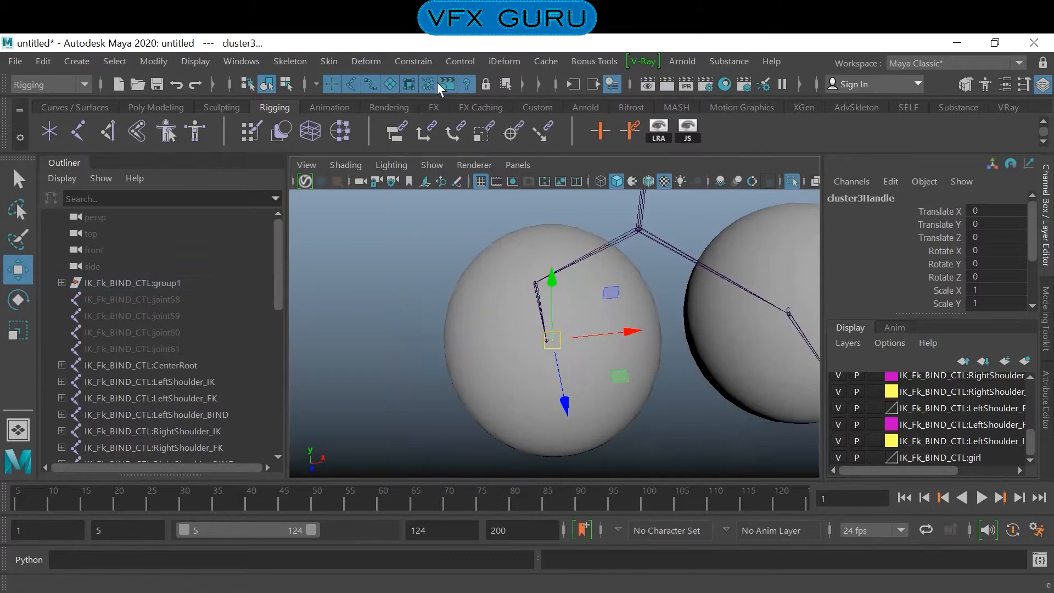
- Switch r_lens to vertex editing, select the pole vertex at its front and create a cluster from it
click(635, 403)
right_click(571, 232)
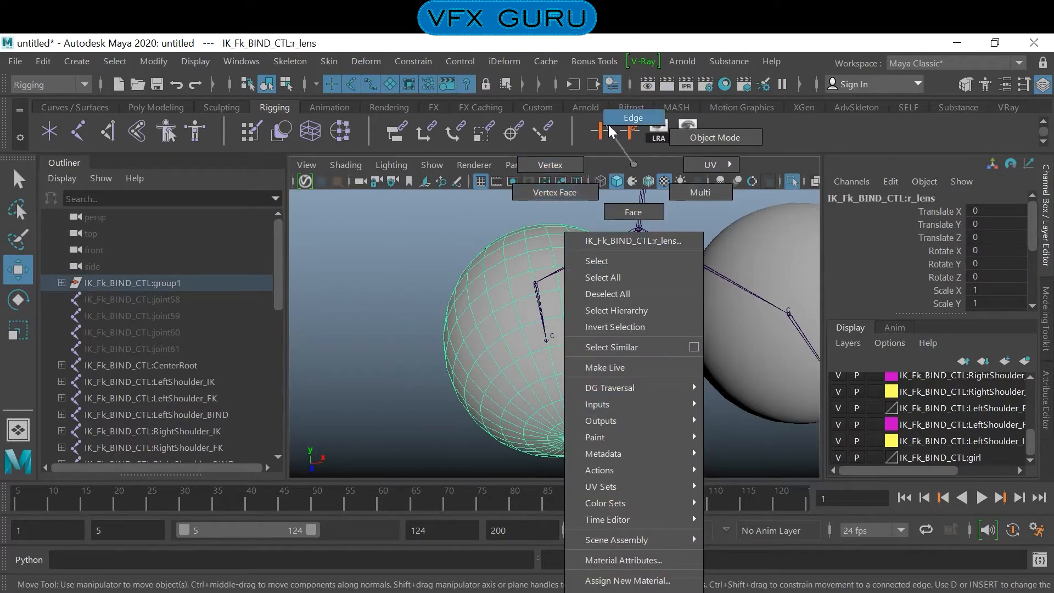
click(564, 169)
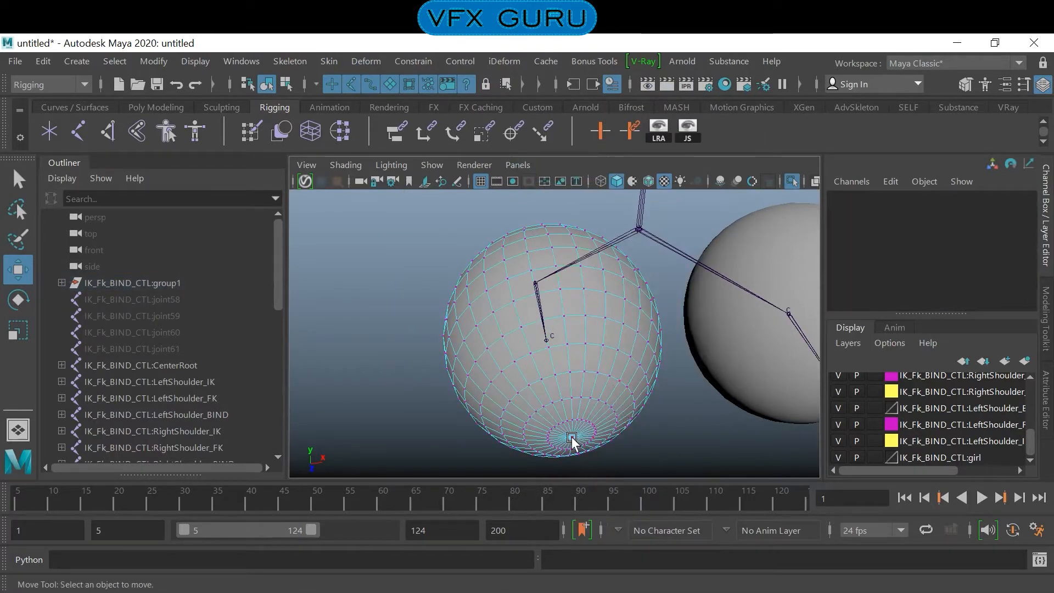
click(572, 438)
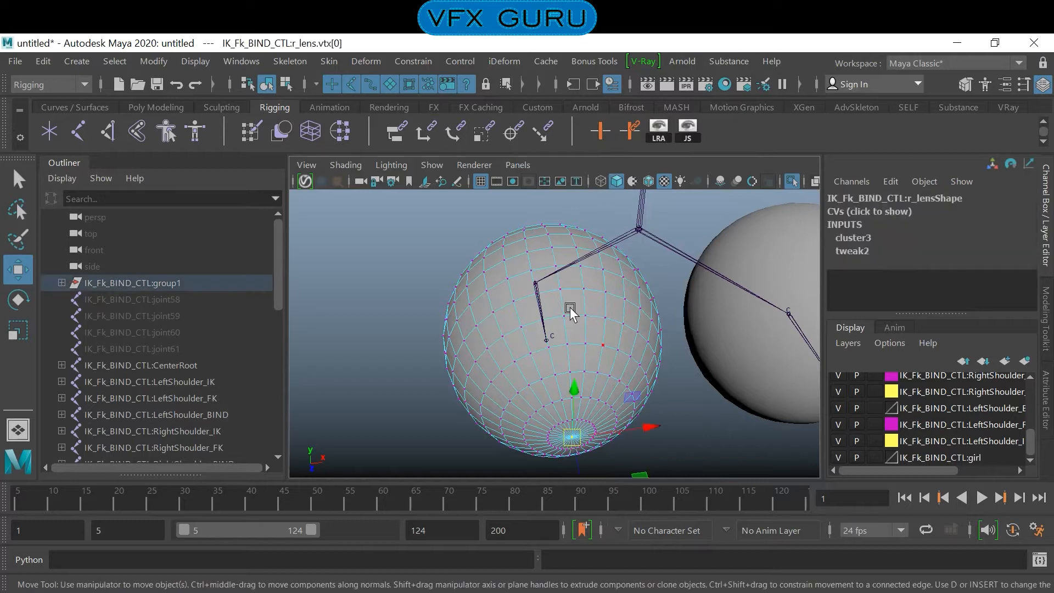
click(356, 62)
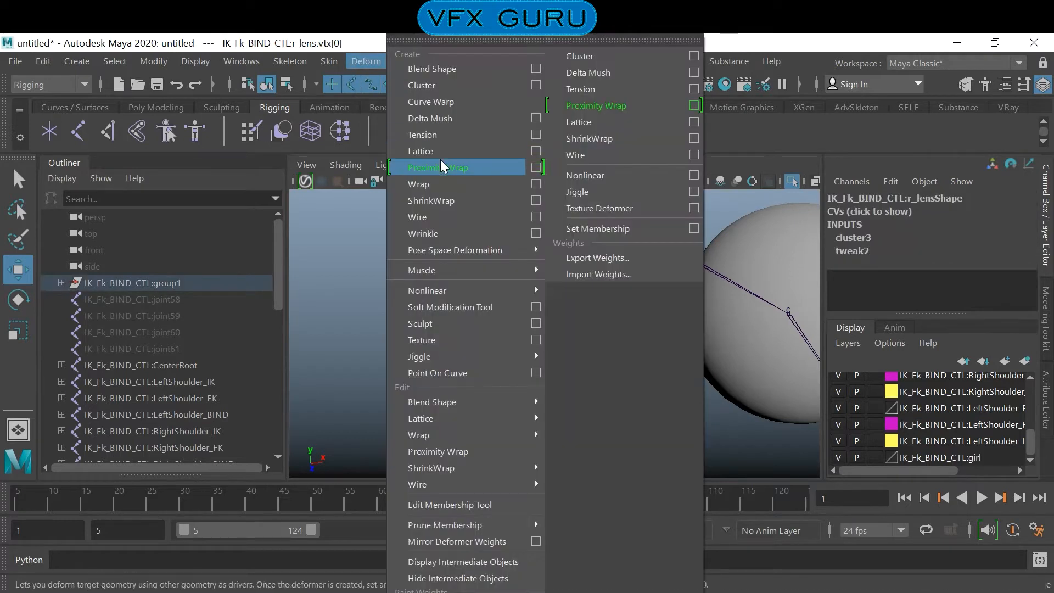
click(462, 90)
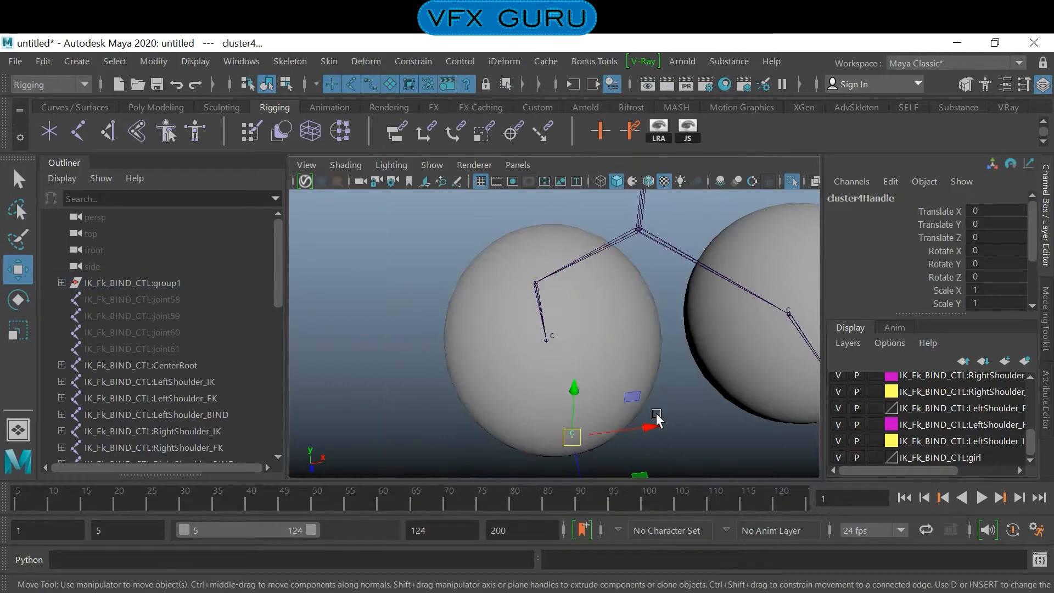
- Hide the girl layer and snap joint109 onto the cluster at the r_lens centre
click(696, 393)
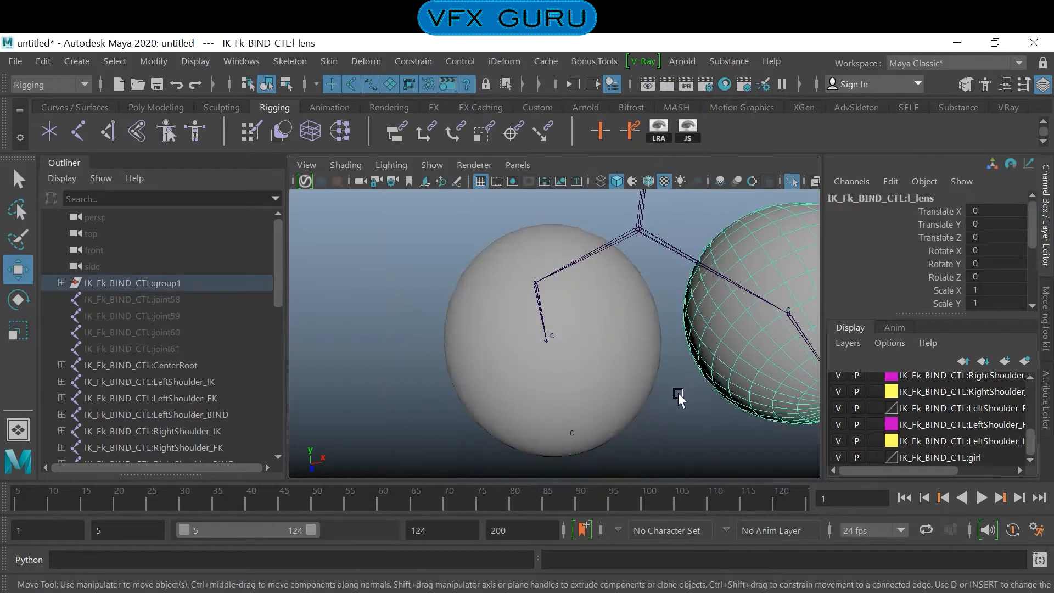
click(629, 394)
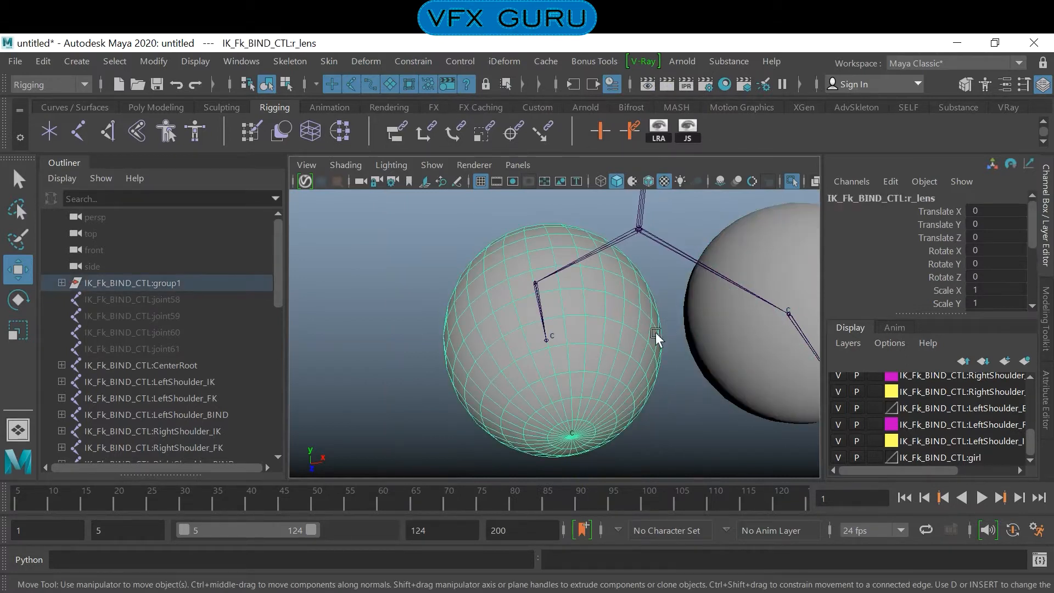
click(838, 457)
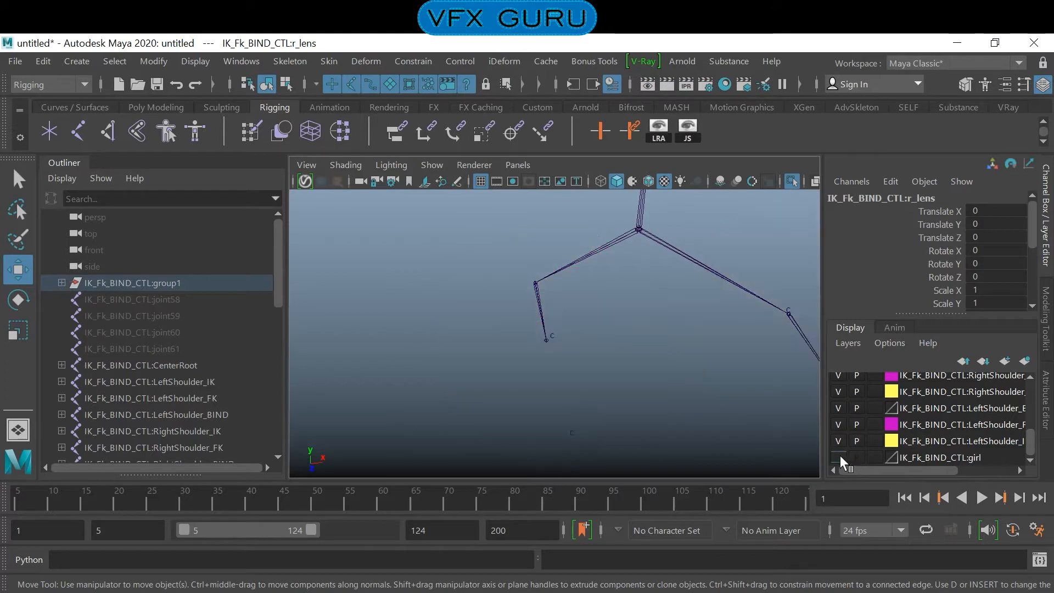
alt+drag(640, 377, 560, 331)
click(505, 269)
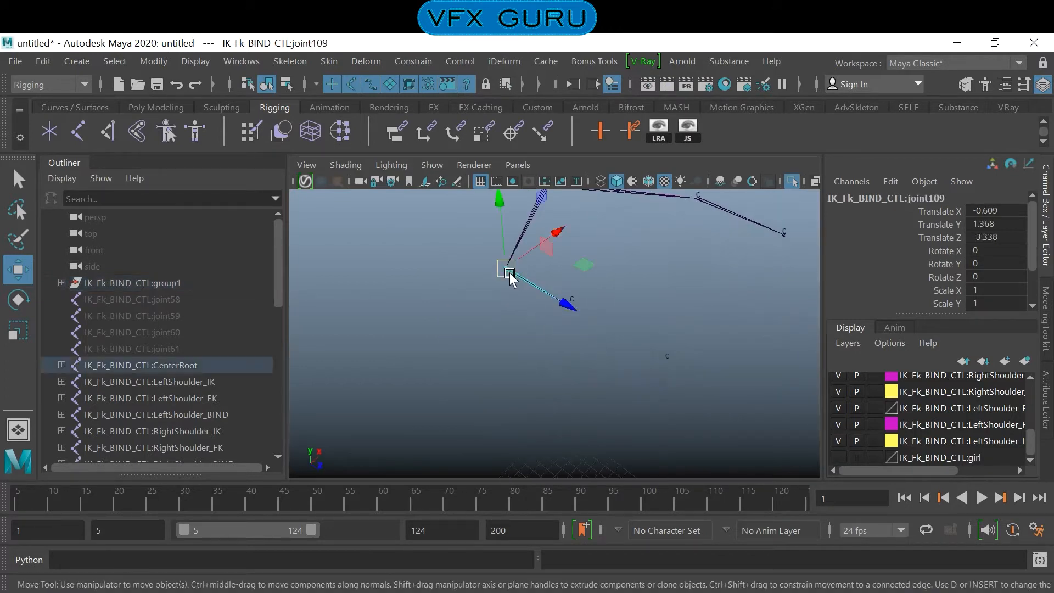
drag(510, 277, 576, 310)
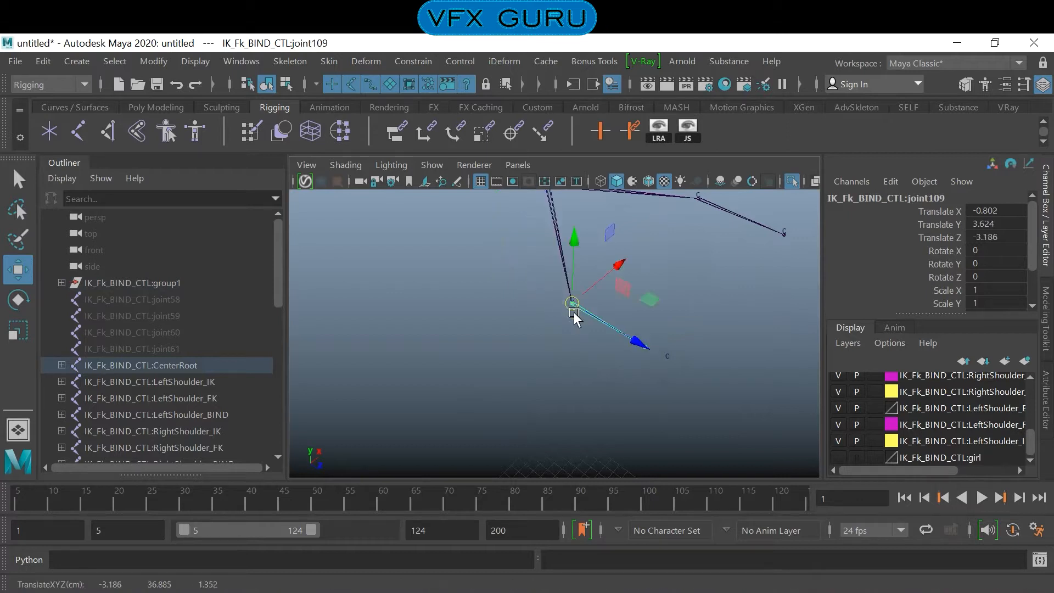
- Snap the end joint, joint110, onto the cluster at the front of r_lens and deselect it
click(648, 362)
click(647, 354)
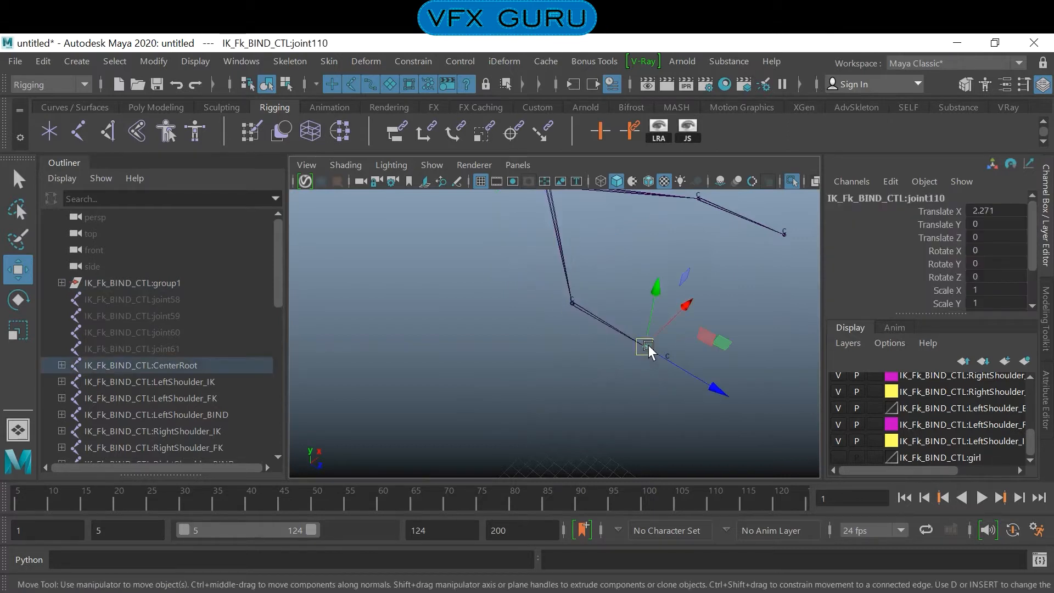
drag(647, 352, 667, 363)
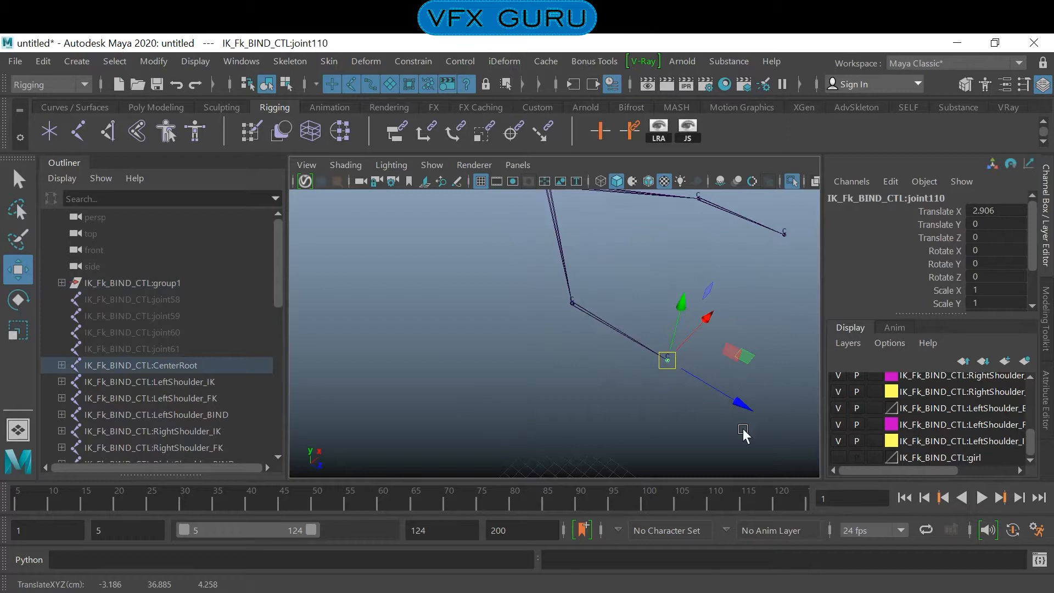
click(660, 423)
- Turn off the isolated view, show the girl layer again and check both eye joint chains against the face
alt+drag(716, 390, 611, 344)
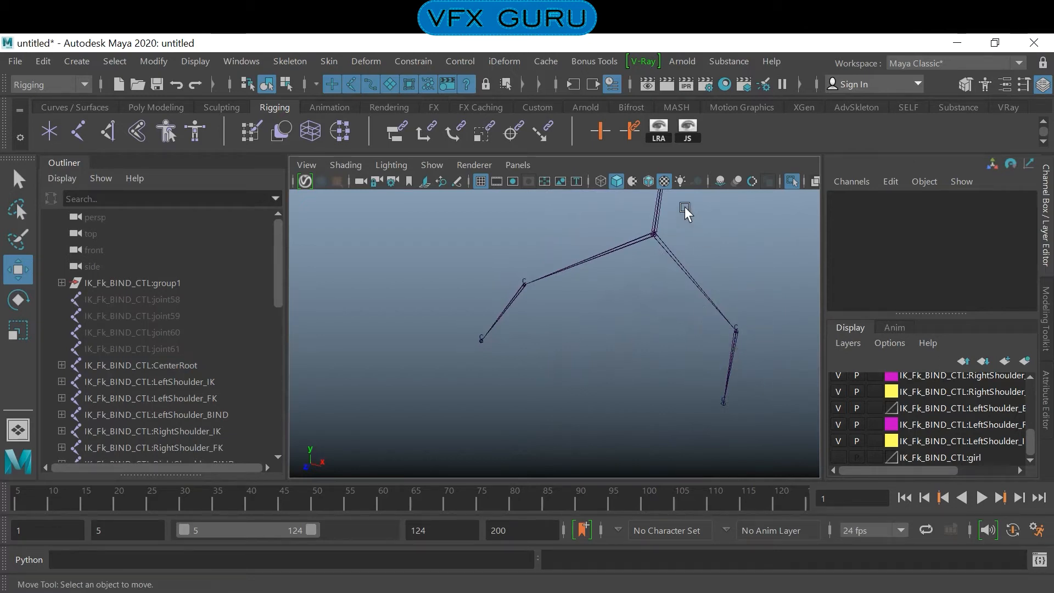
click(793, 181)
alt+right_drag(701, 247, 735, 298)
alt+drag(736, 299, 653, 280)
click(838, 457)
alt+drag(676, 387, 643, 342)
alt+right_drag(698, 345, 733, 354)
alt+drag(733, 354, 684, 354)
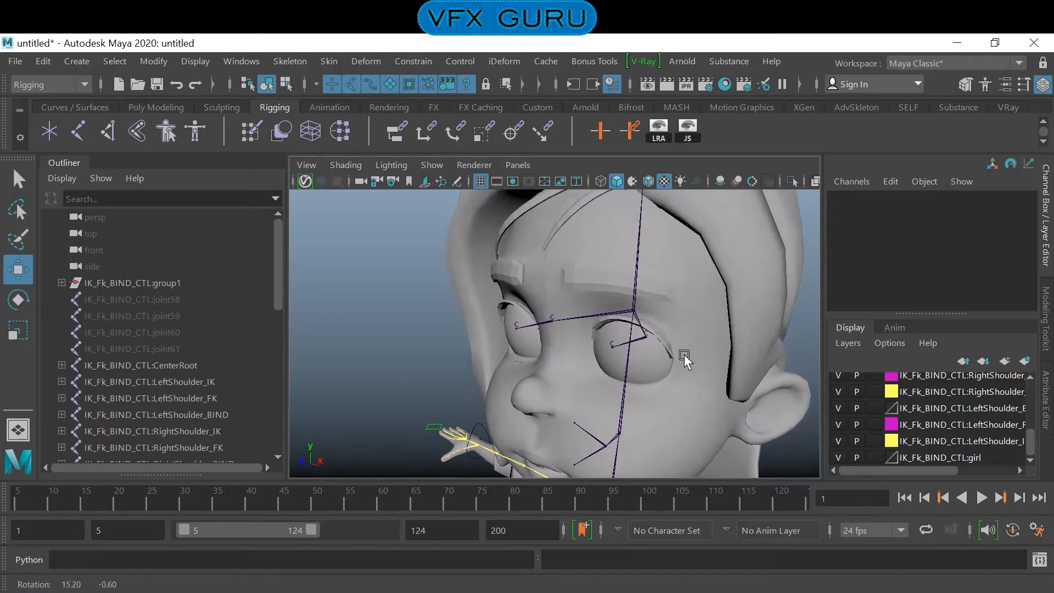
alt+right_drag(684, 354, 722, 372)
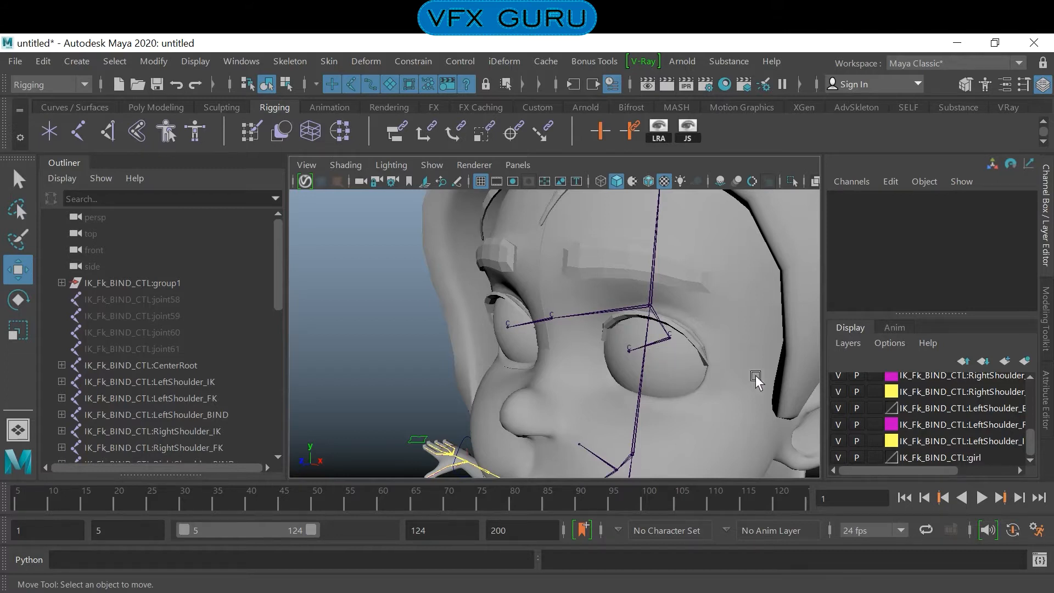
- Hide the girl layer and the joint display, select all four eye cluster handles and hide them
click(838, 457)
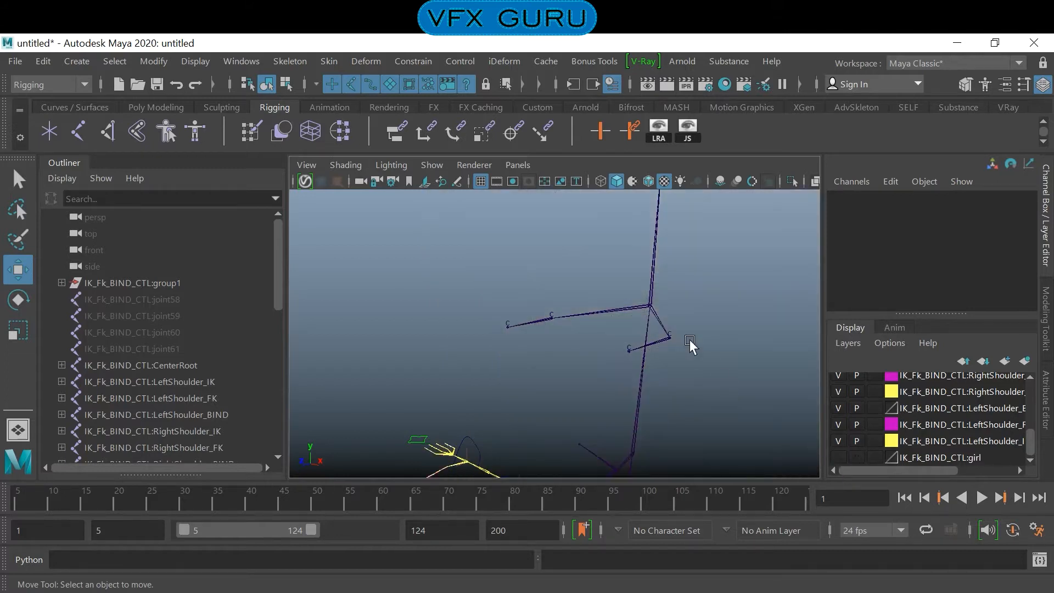
scroll(891, 429, up, 5)
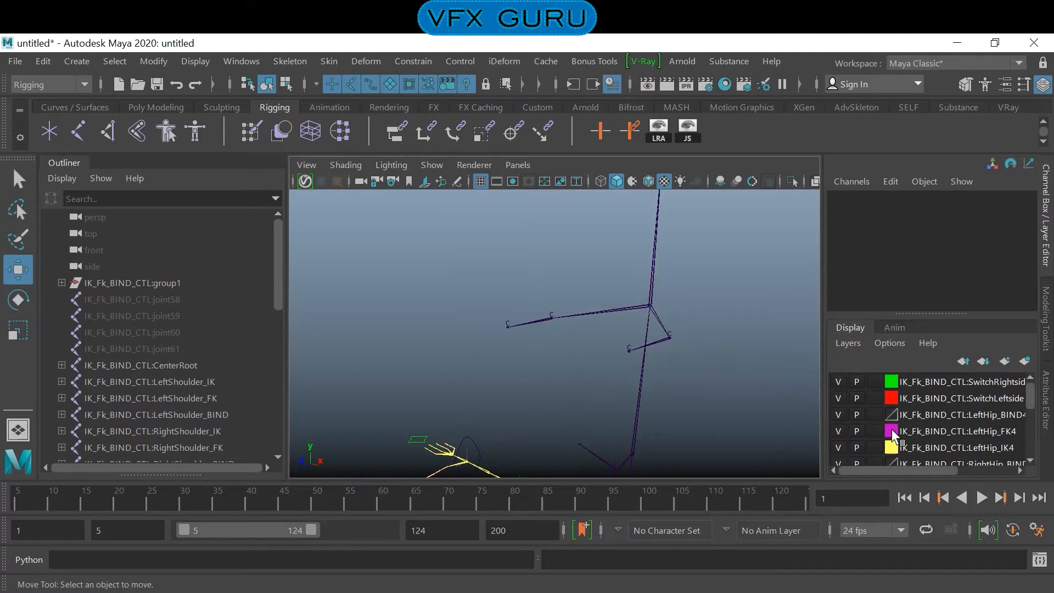
click(428, 163)
click(449, 295)
drag(726, 295, 441, 367)
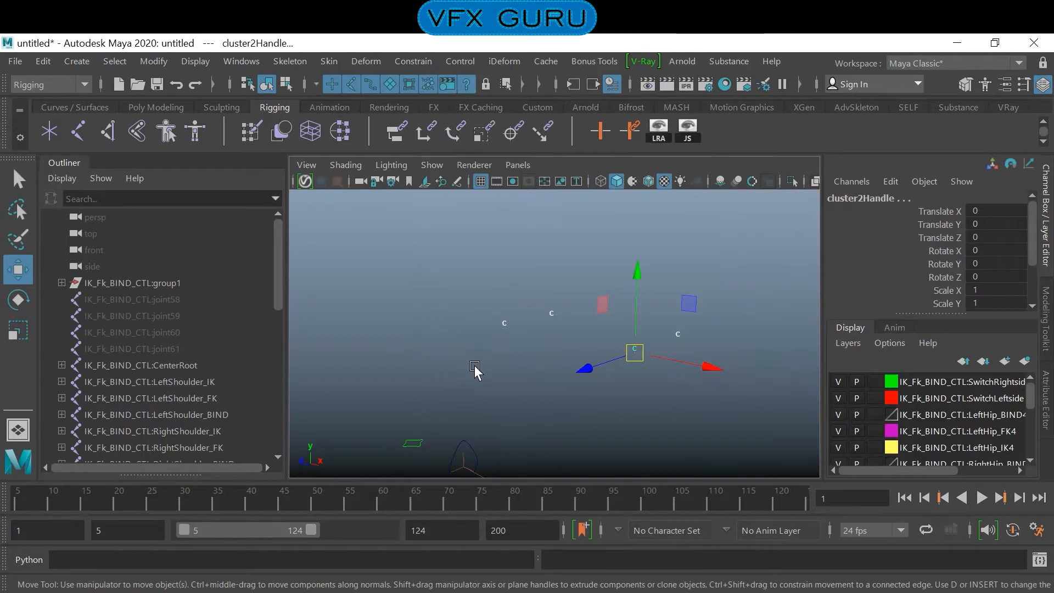
key(ctrl+h)
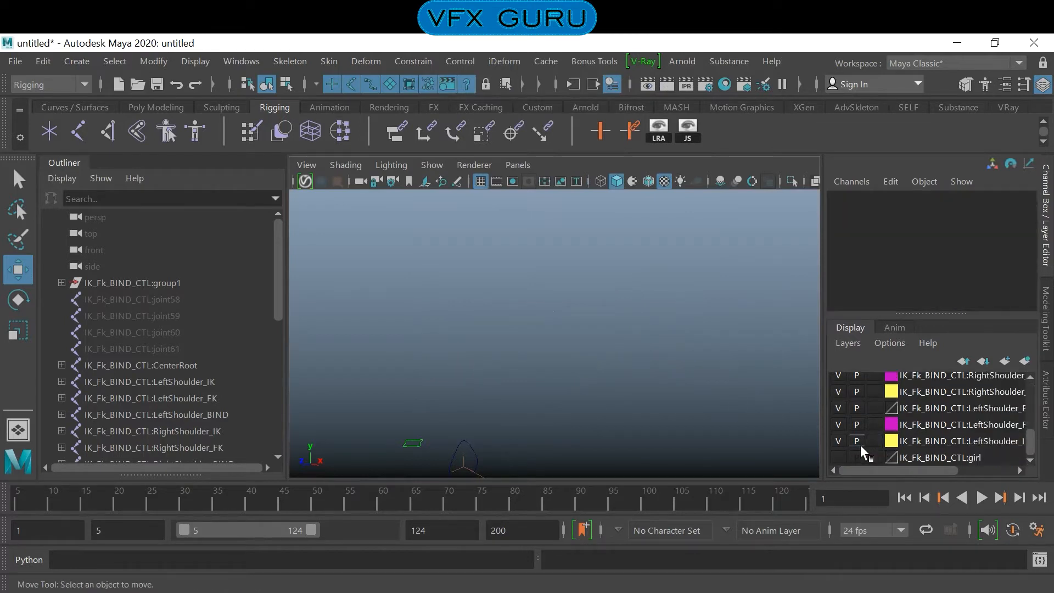
- Show the girl layer and turn joint display back on in the viewport
click(837, 457)
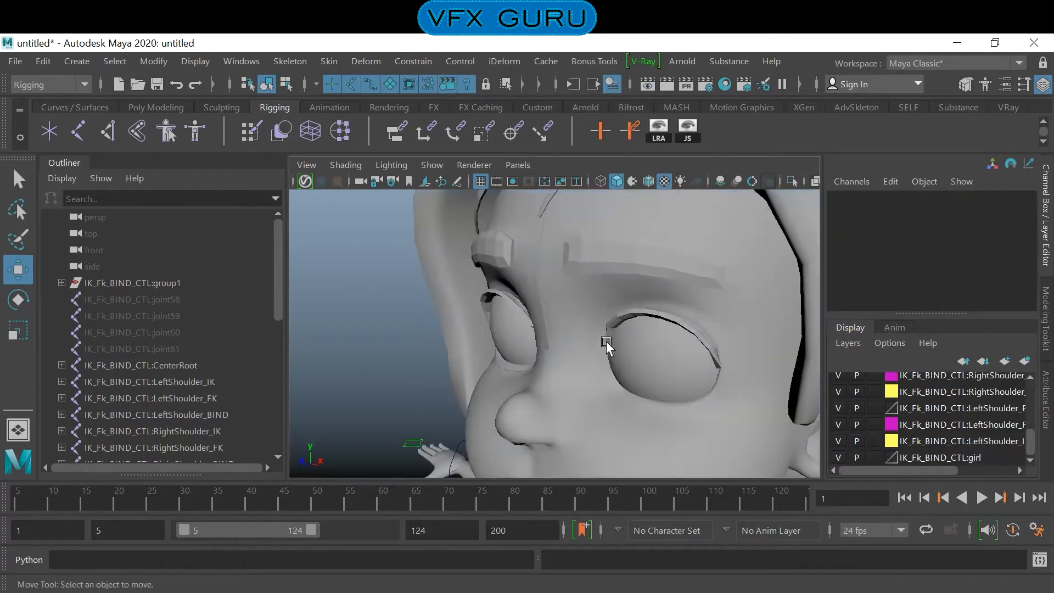
click(431, 164)
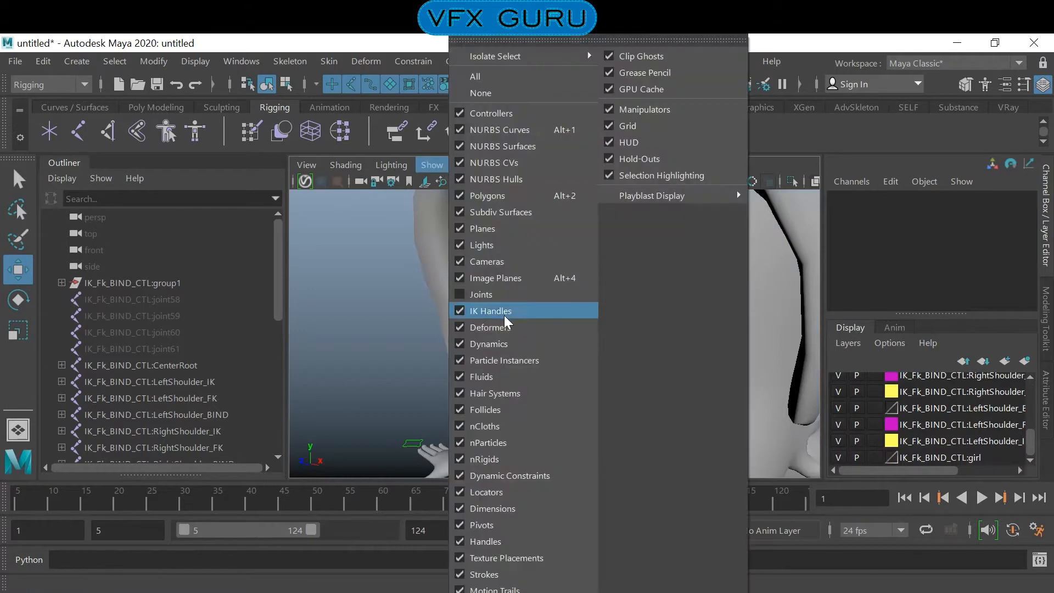
click(459, 296)
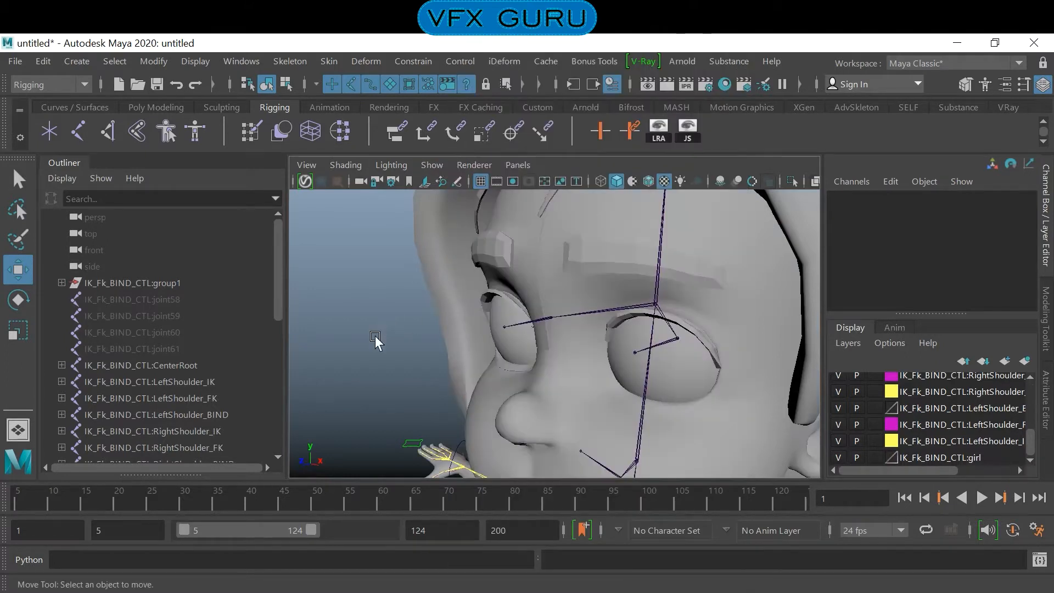
alt+drag(404, 346, 653, 303)
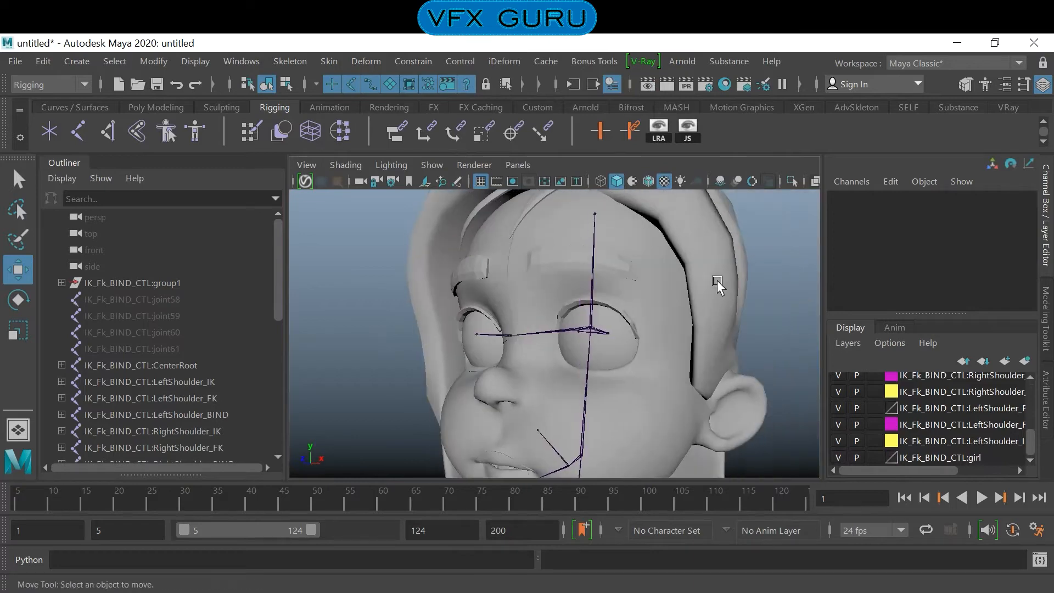
- Turn on wireframe over the shaded model and examine how the eye joints line up with the eye spheres
click(648, 181)
mouse_move(697, 391)
alt+mouse_down()
mouse_move(663, 378)
mouse_move(710, 378)
mouse_move(653, 371)
alt+mouse_up()
alt+right_drag(653, 371, 680, 387)
alt+drag(681, 387, 651, 398)
alt+right_drag(651, 397, 689, 401)
alt+drag(689, 401, 634, 390)
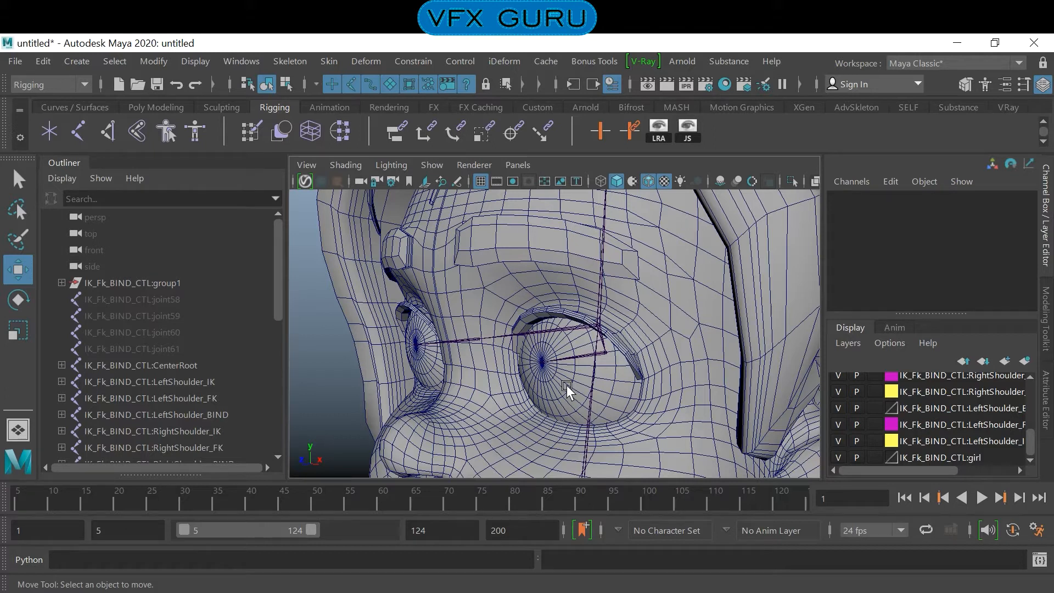
mouse_move(605, 377)
alt+mouse_down()
mouse_move(574, 377)
mouse_move(623, 386)
alt+mouse_up()
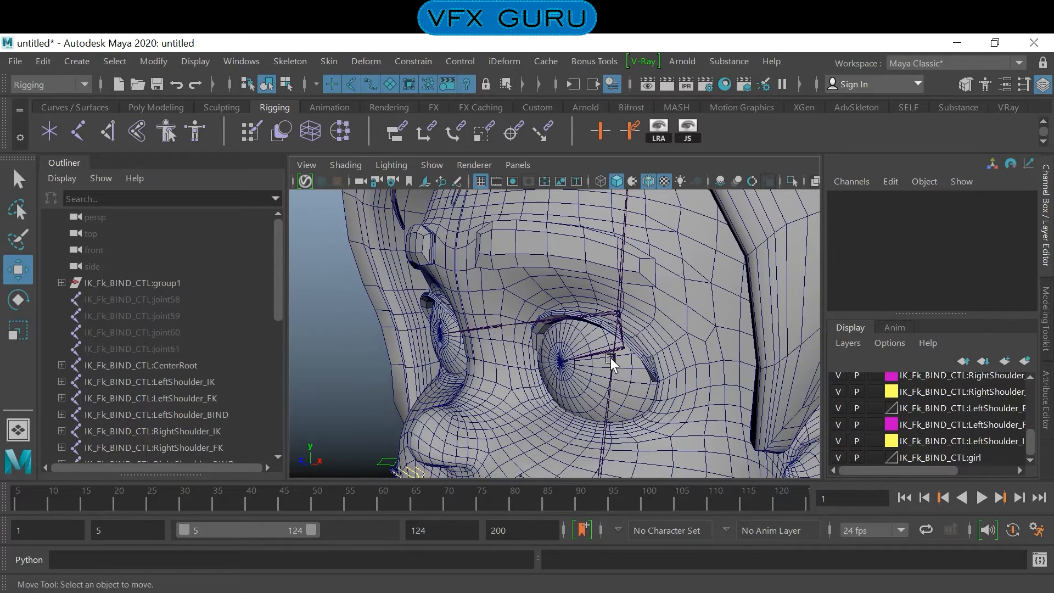
- Check joint63 inside the eye and highlight both eye spheres, l_lens and r_lens
click(586, 353)
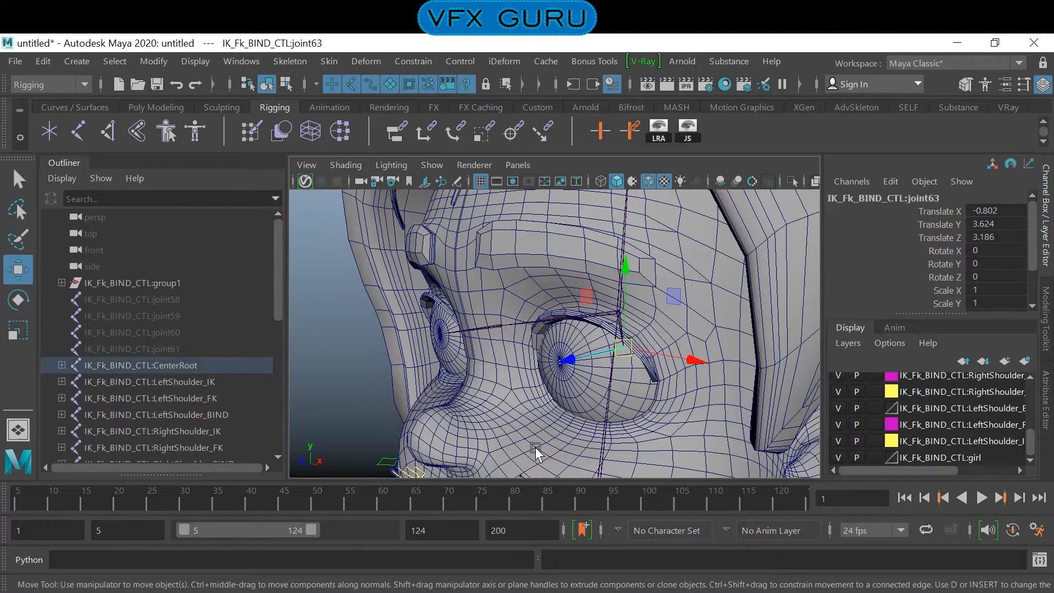
alt+drag(516, 392, 543, 393)
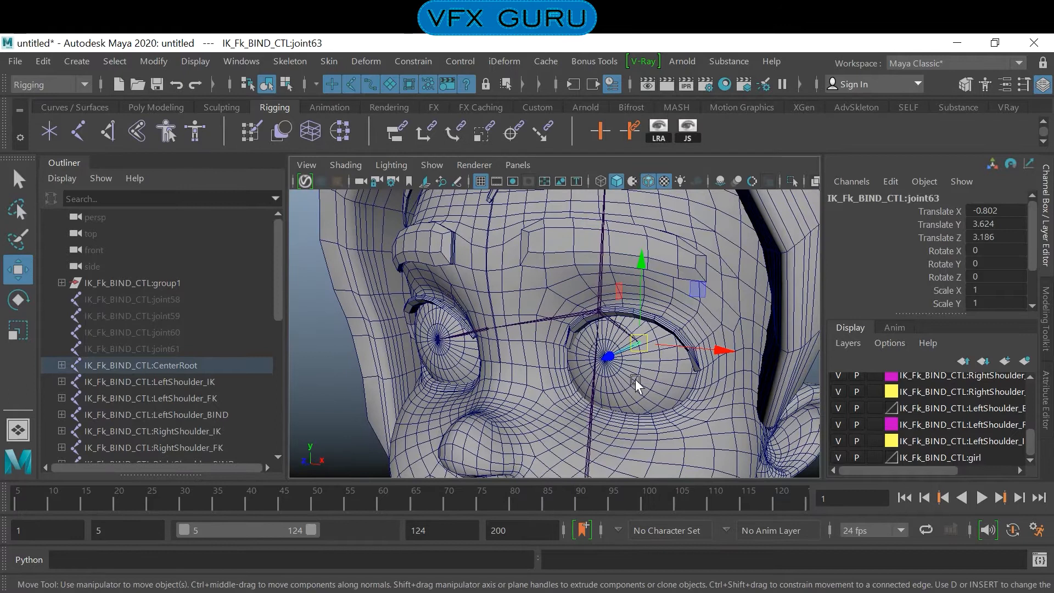
click(653, 374)
shift+click(467, 366)
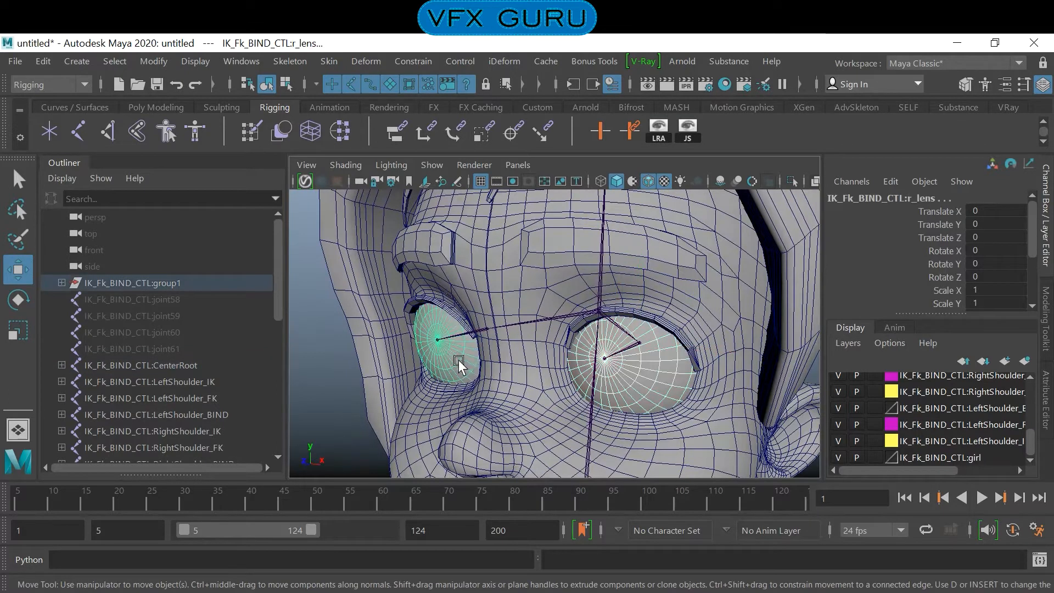
- Select the left eye sphere l_lens and center its pivot
click(640, 387)
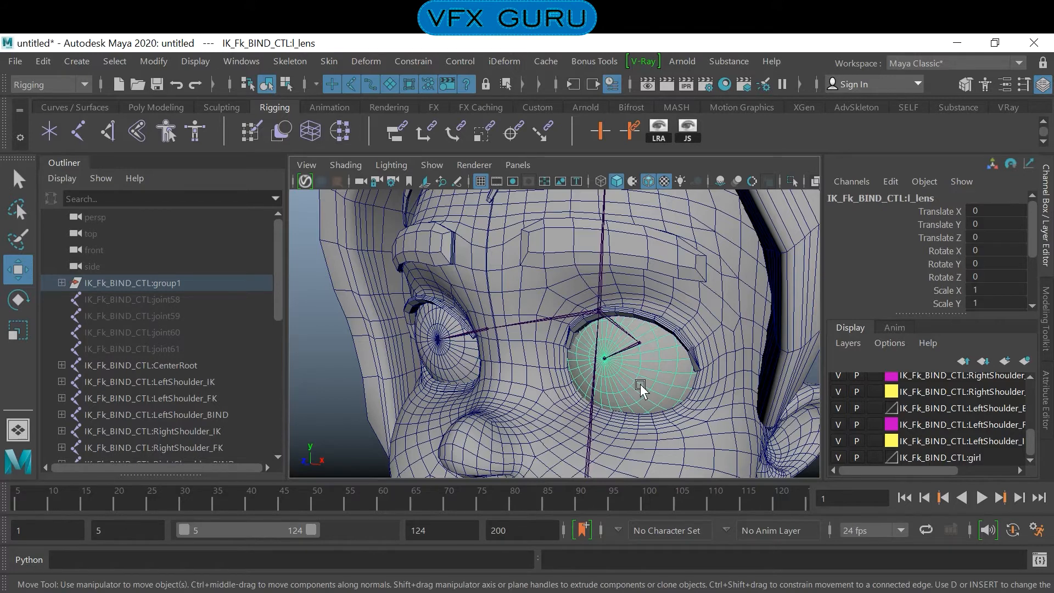
scroll(656, 373, down, 2)
scroll(657, 369, down, 8)
alt+middle_drag(618, 463, 660, 214)
scroll(643, 302, up, 5)
alt+middle_drag(651, 297, 620, 382)
alt+drag(620, 382, 557, 364)
scroll(609, 357, up, 4)
scroll(609, 357, up, 5)
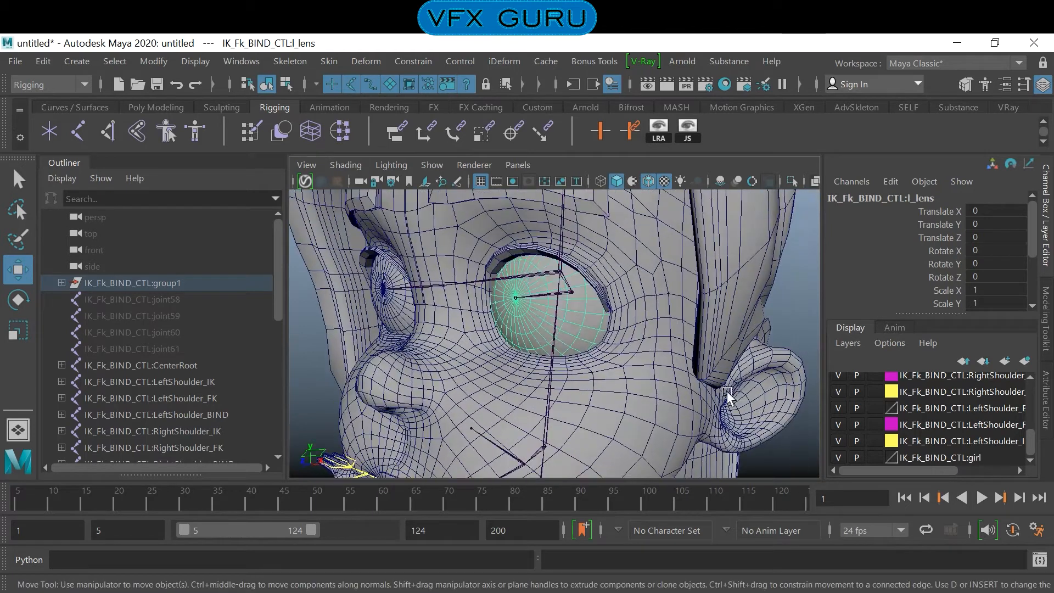
click(154, 61)
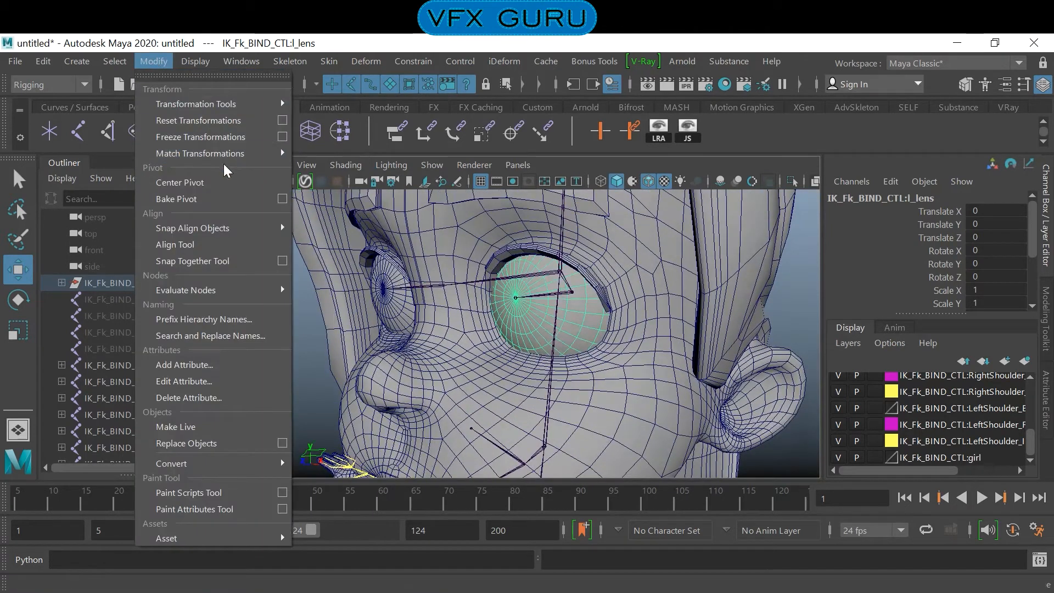
click(211, 186)
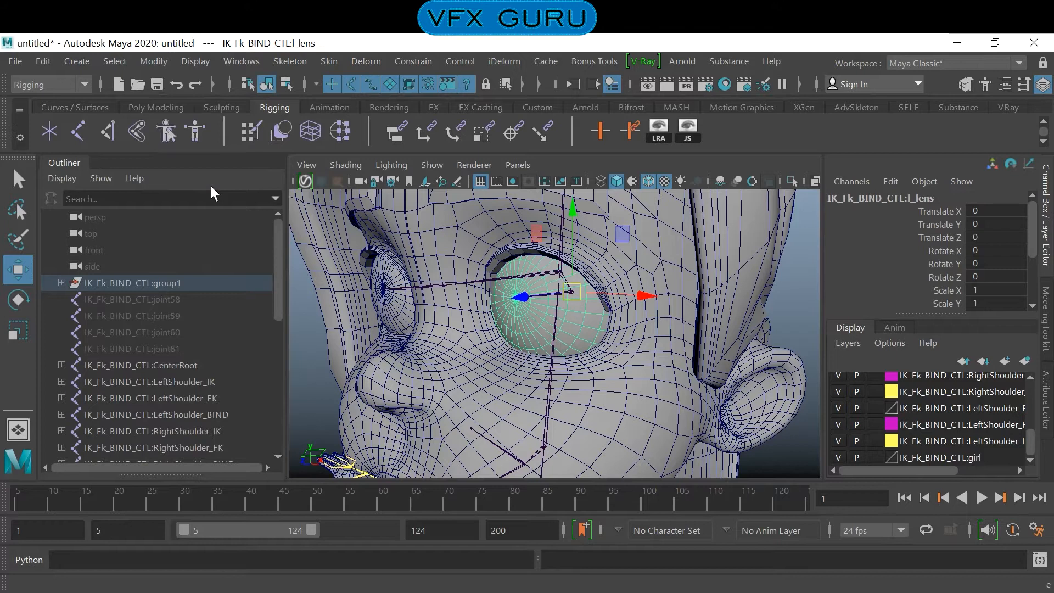
- Select the right eye sphere r_lens, center its pivot and clear the selection
scroll(513, 309, up, 3)
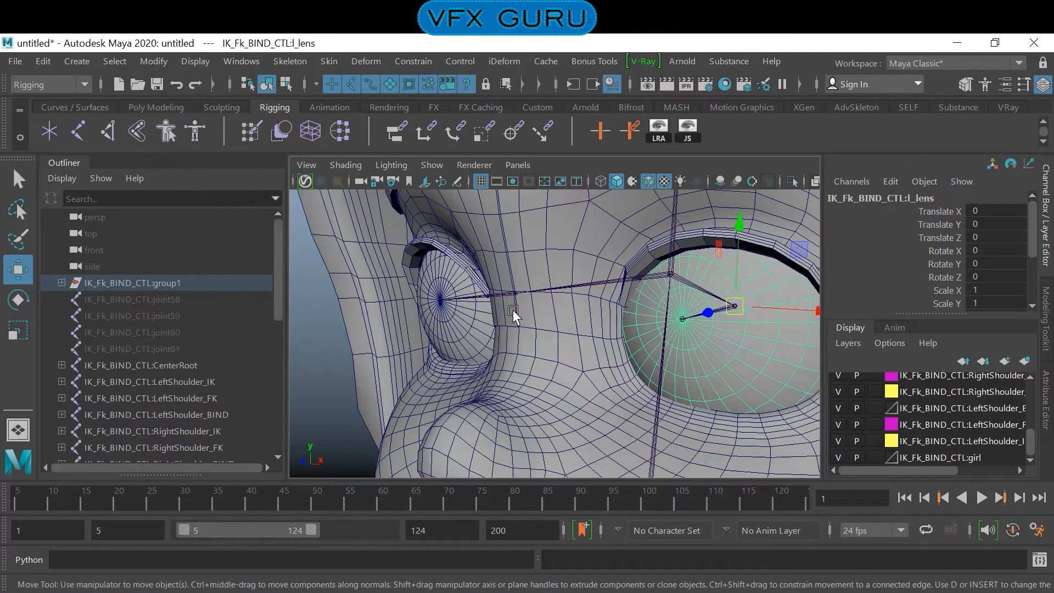
click(466, 323)
click(138, 62)
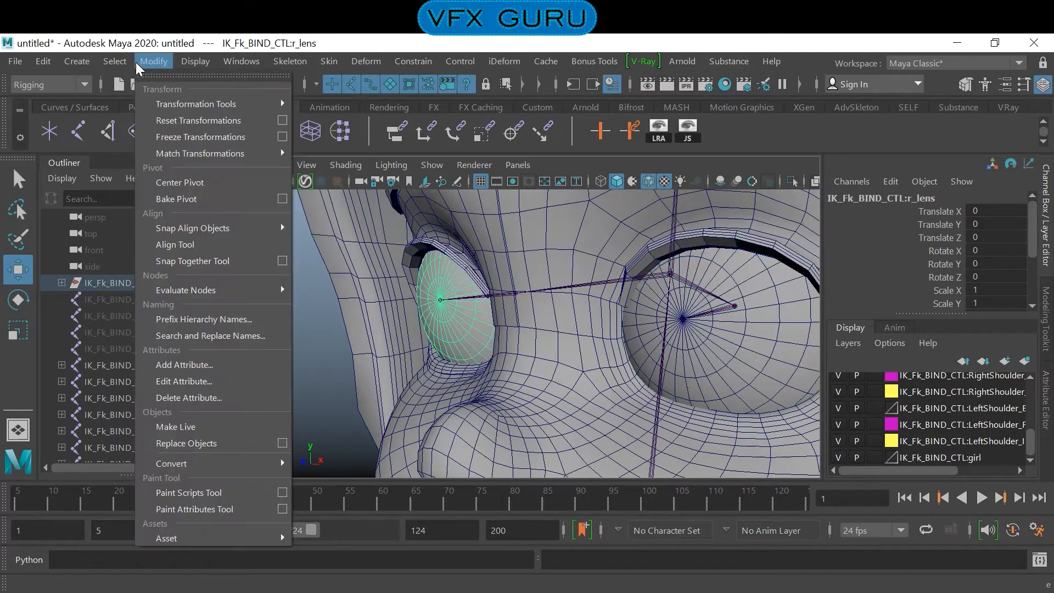
click(198, 181)
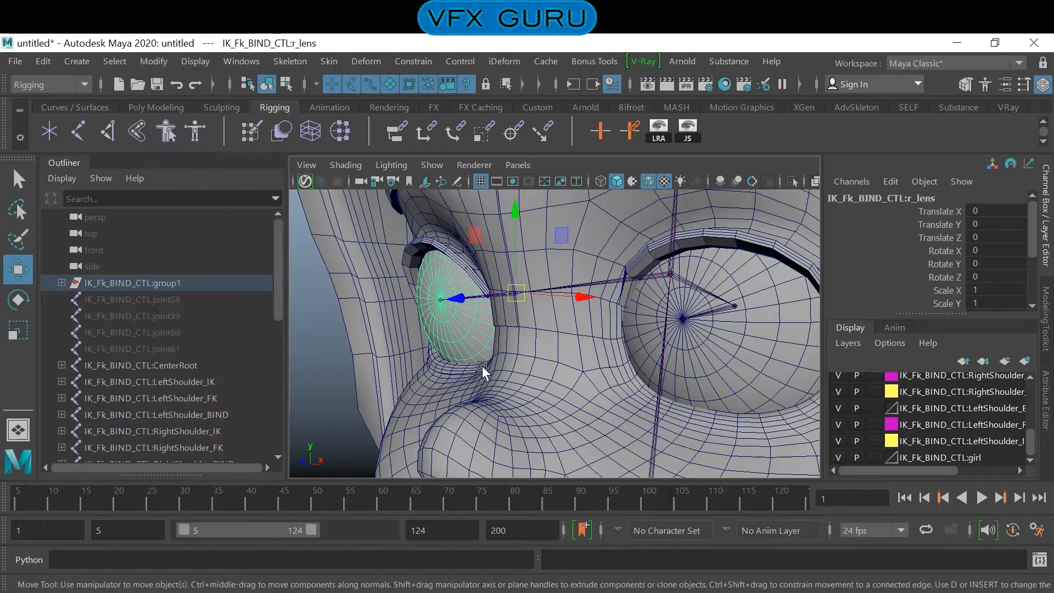
scroll(511, 365, down, 3)
alt+drag(513, 365, 576, 356)
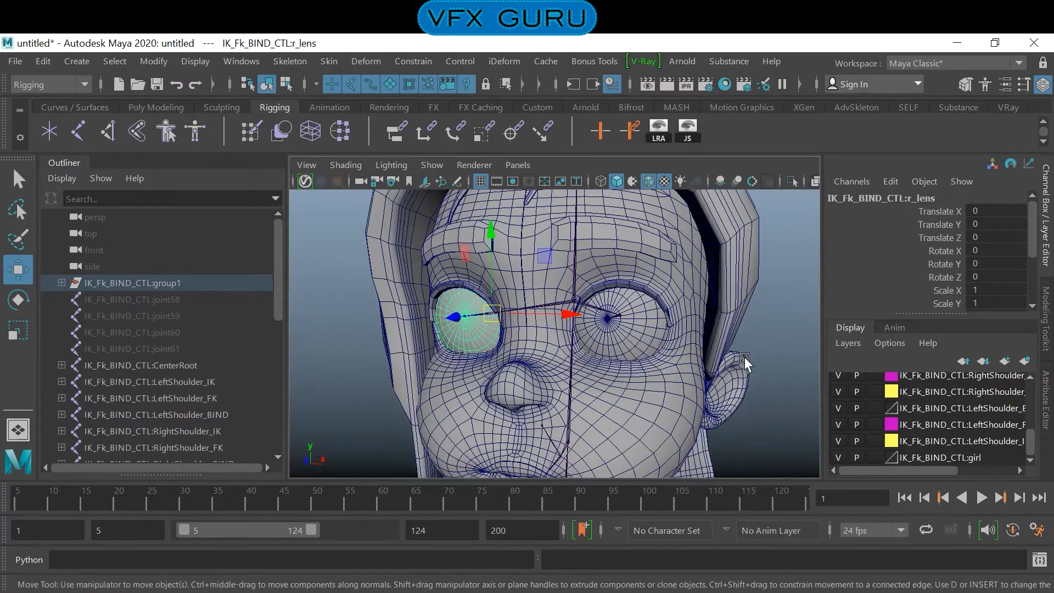
click(775, 323)
- Create a NURBS circle and place it in front of the left eye, at about X 4.658, Y 36.574, Z 13.473
alt+drag(774, 324, 473, 337)
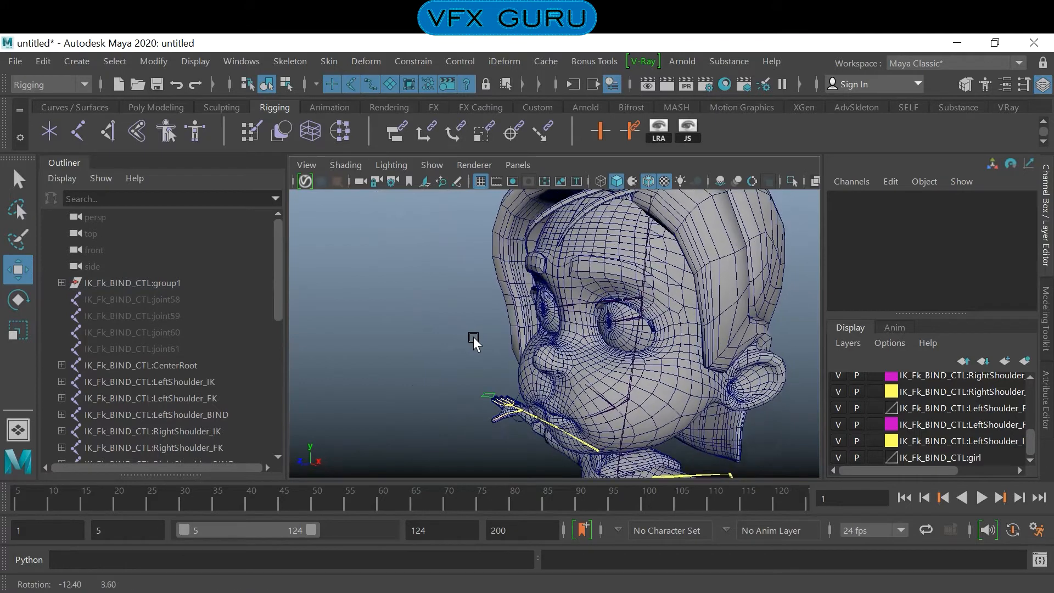
click(90, 107)
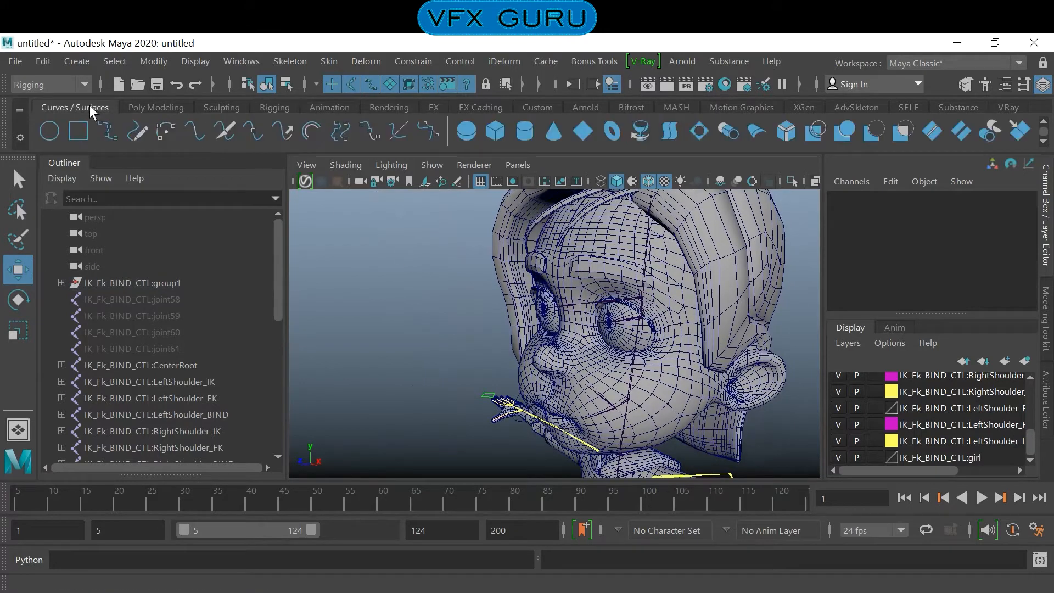
click(54, 128)
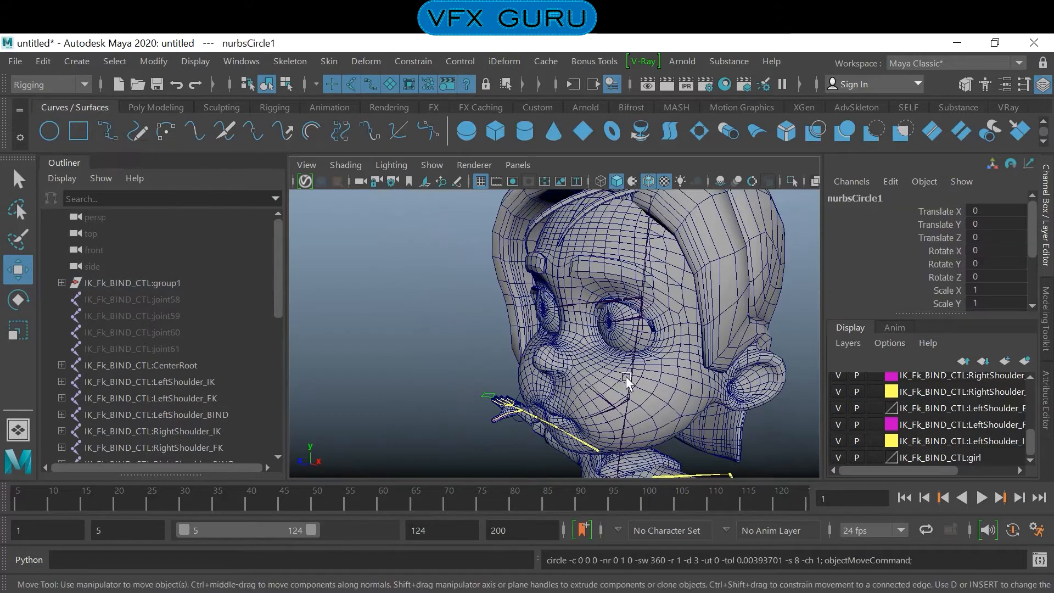
alt+right_drag(623, 376, 472, 359)
alt+drag(472, 358, 580, 277)
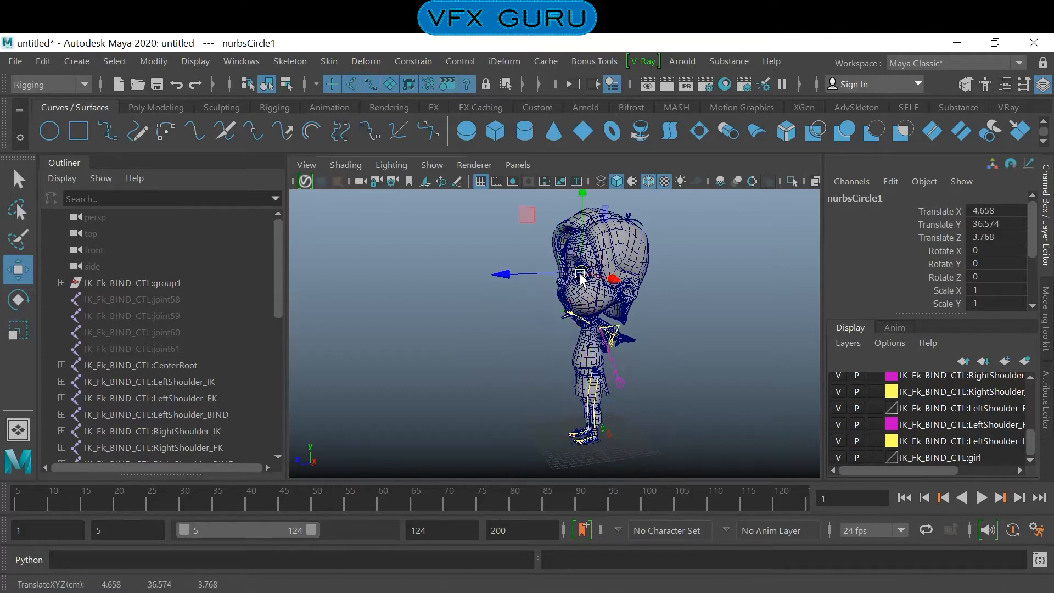
drag(493, 277, 449, 276)
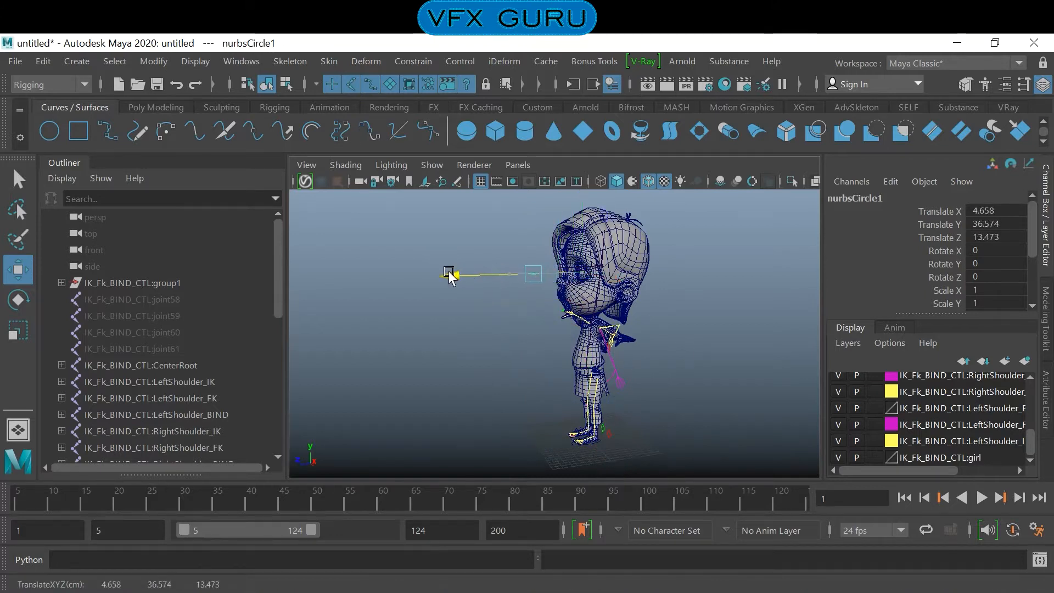
- Shift the circle along X towards the left eye's centre in the front view, to about Translate X 4.132
alt+right_drag(540, 299, 609, 324)
mouse_move(609, 324)
alt+mouse_down()
mouse_move(666, 345)
mouse_move(596, 316)
alt+mouse_up()
alt+middle_drag(595, 316, 589, 358)
alt+drag(590, 365, 609, 376)
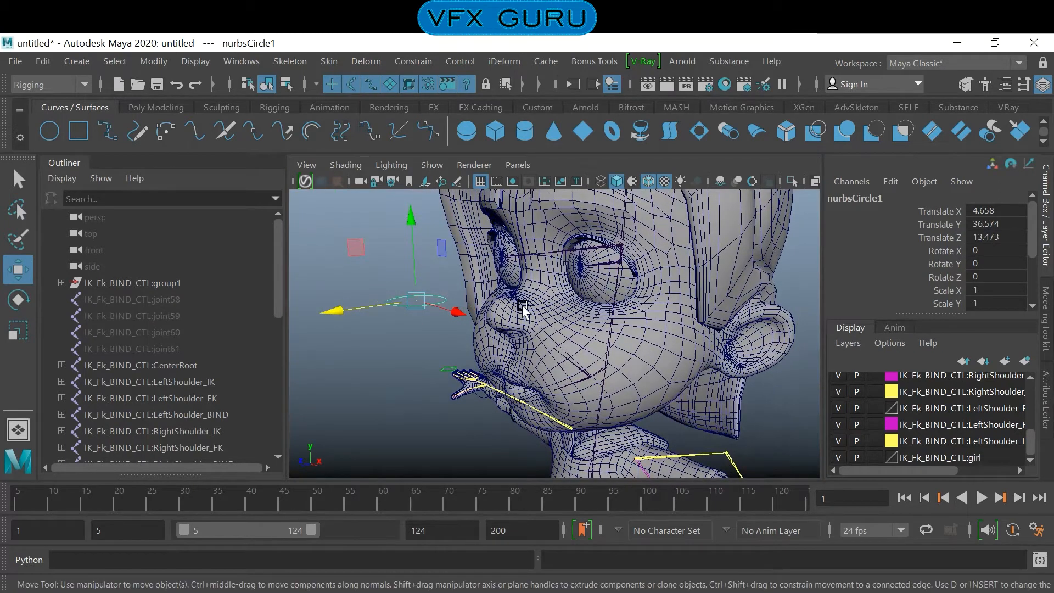
key(space)
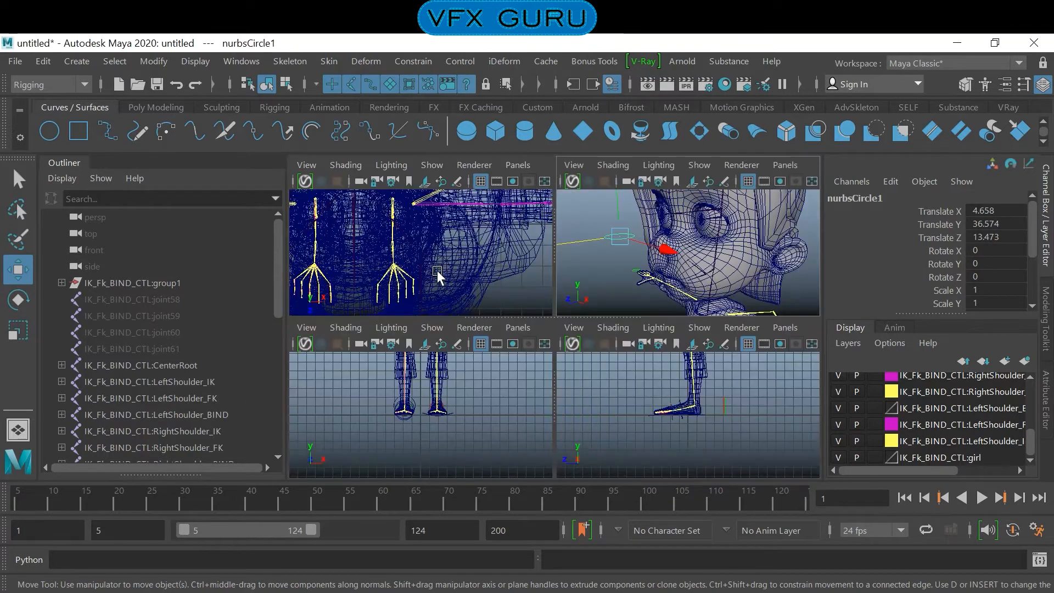
key(space)
alt+drag(548, 211, 519, 363)
alt+middle_drag(576, 269, 539, 387)
scroll(513, 321, up, 3)
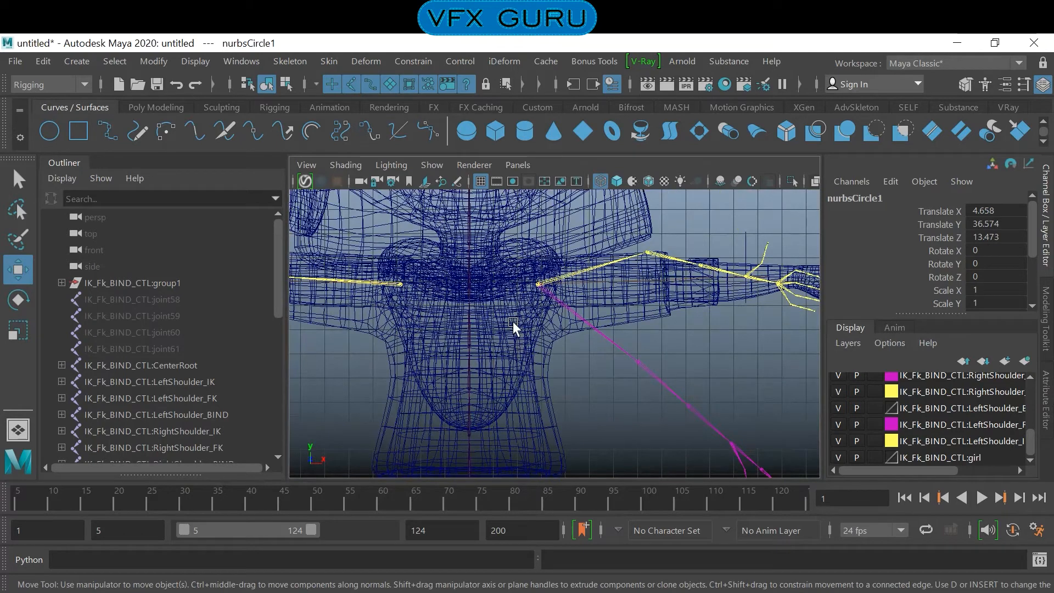
alt+middle_drag(573, 231, 604, 407)
mouse_move(616, 324)
alt+middle_down()
mouse_move(594, 399)
mouse_move(603, 393)
alt+middle_up()
alt+right_drag(604, 393, 652, 396)
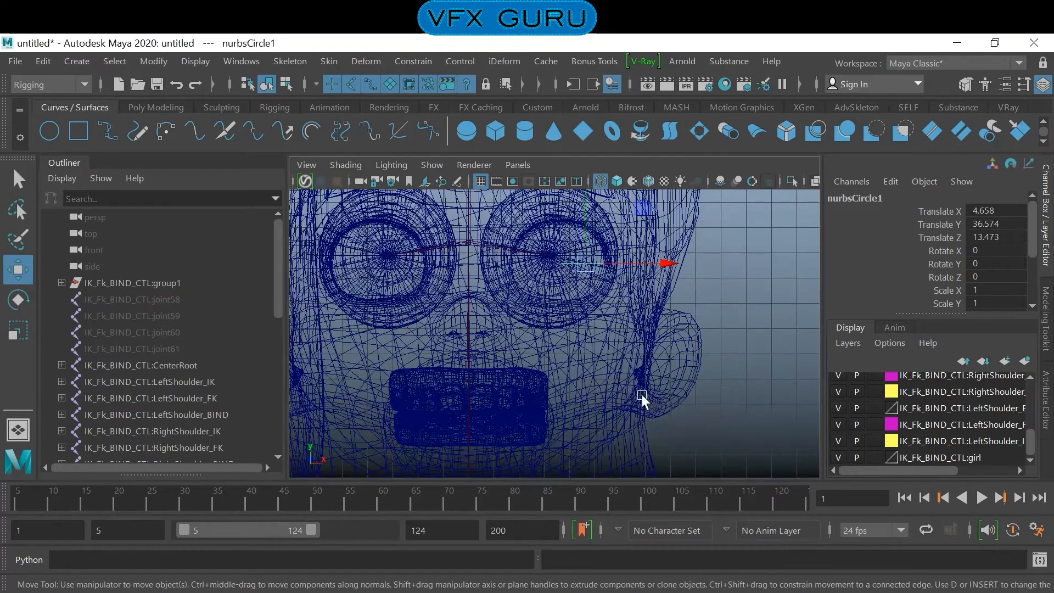
scroll(653, 400, up, 2)
drag(668, 257, 655, 257)
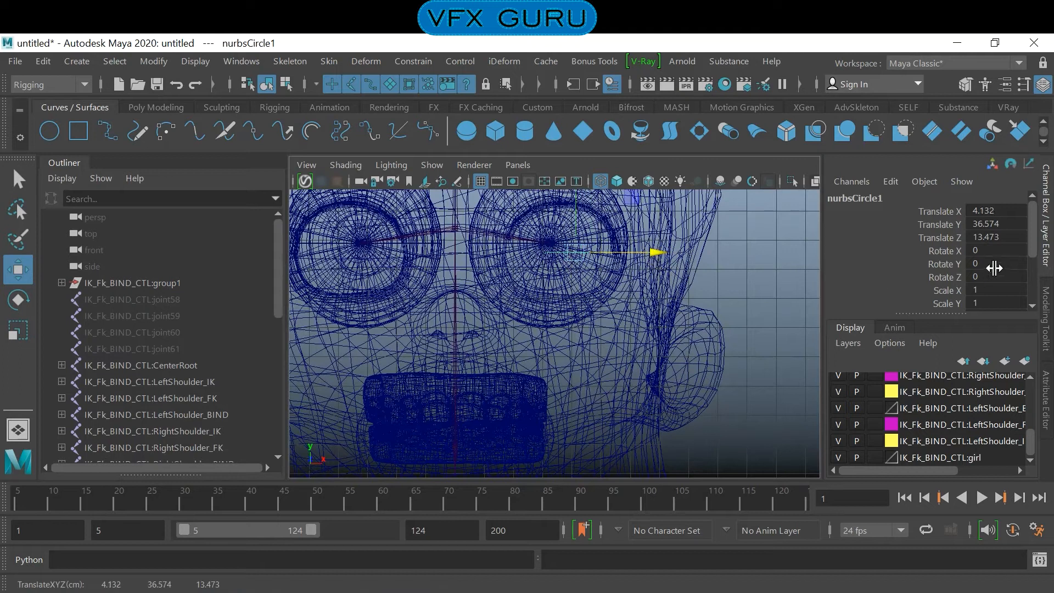
- Set the circle's Rotate X to 90 and move it onto the left eye's centre line, to about Translate X 3.411
key(space)
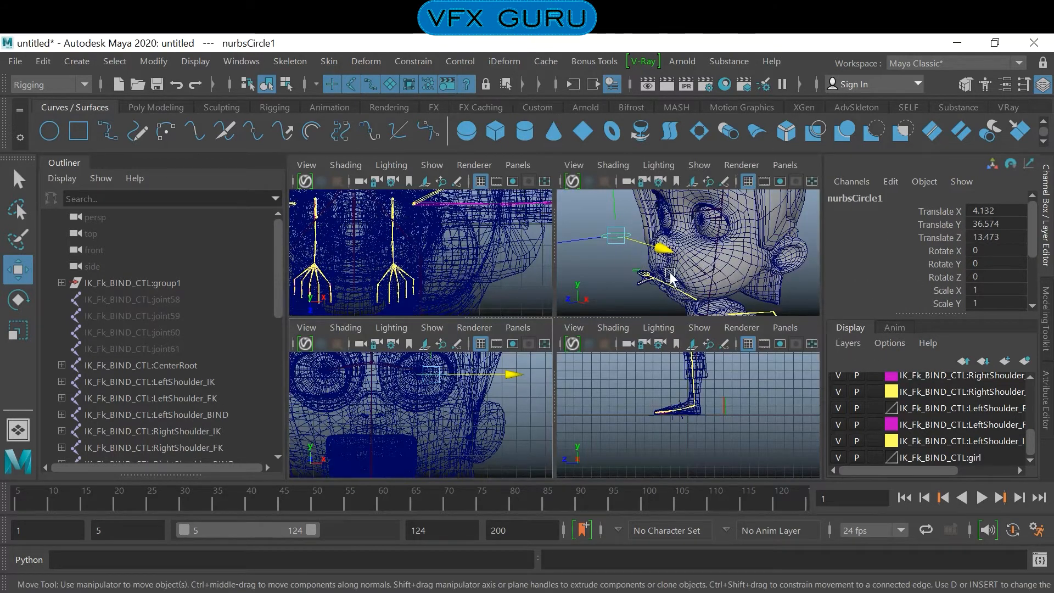
scroll(626, 269, down, 3)
double_click(1013, 255)
key(Return)
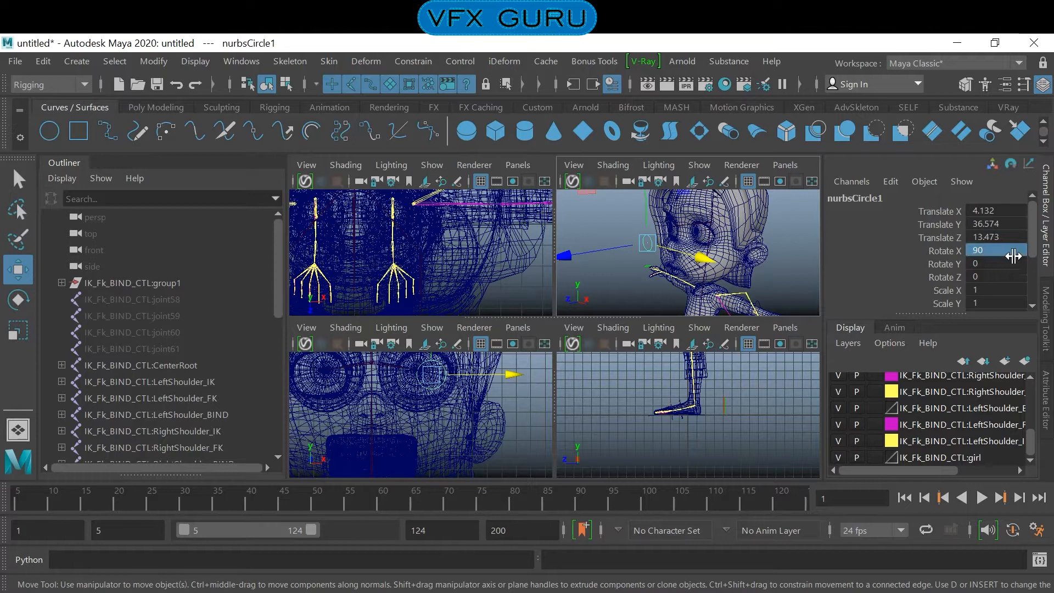
drag(514, 378, 504, 376)
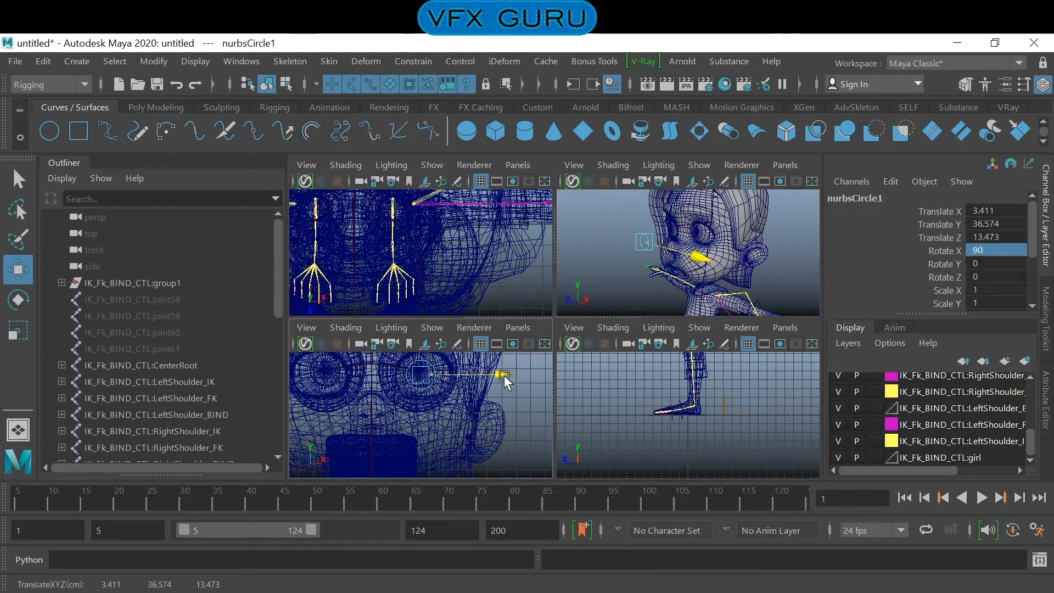
- Scale the circle to about 1.532 and place a duplicate in front of the right eye at about Translate X -3.453
key(r)
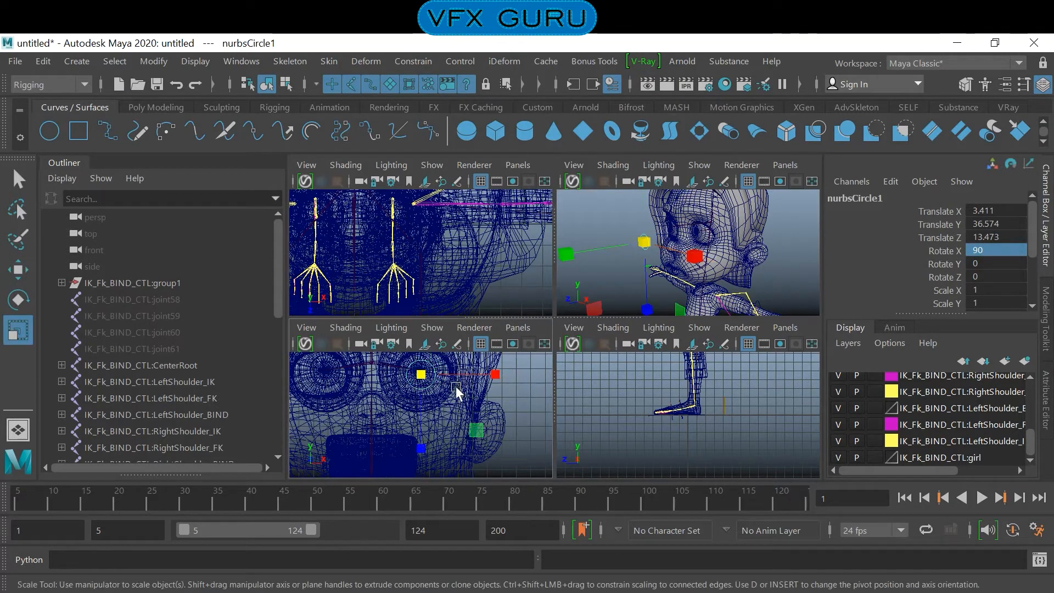
drag(420, 379, 434, 380)
key(ctrl+d)
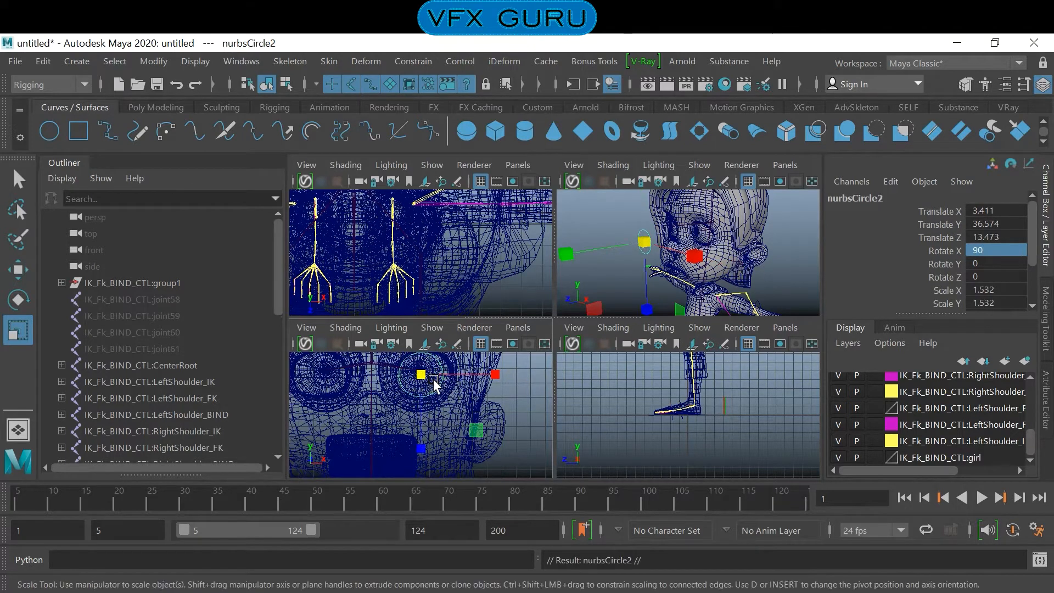
key(w)
drag(486, 378, 397, 371)
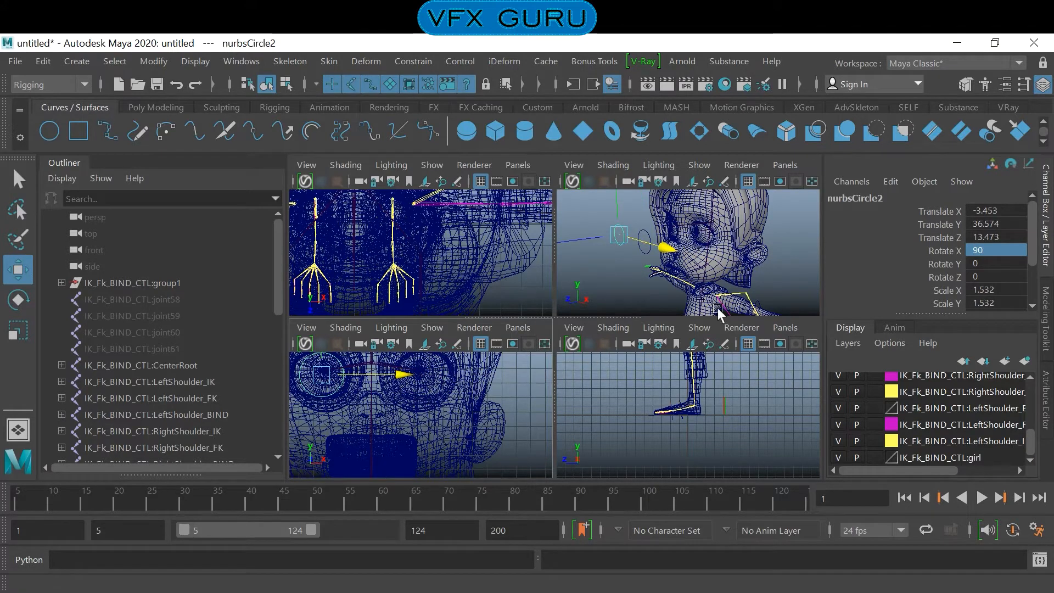
click(627, 427)
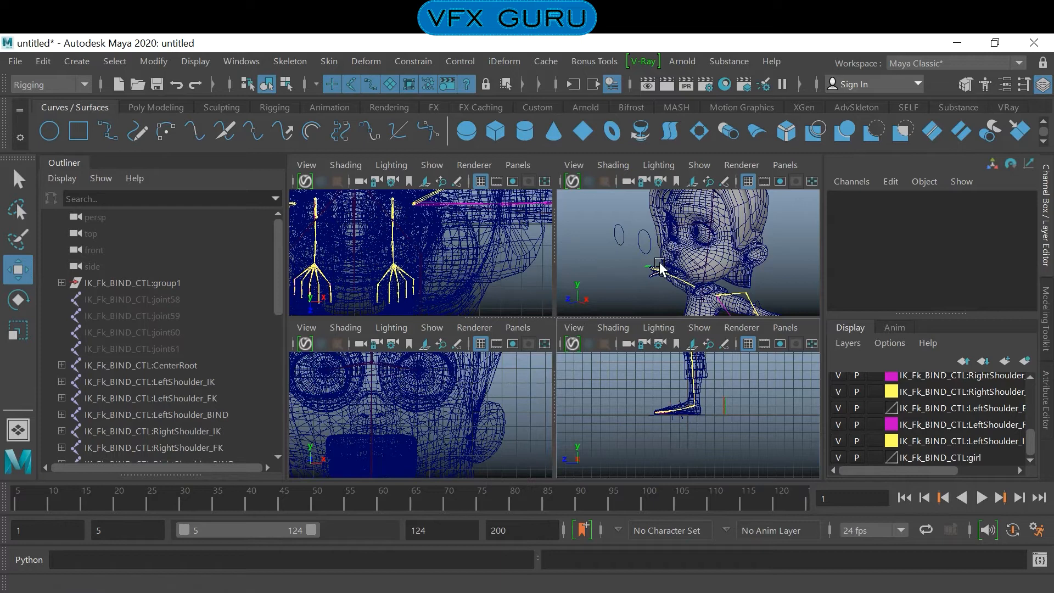
- Duplicate the right eye's circle and move the copy midway between both circles, to about Translate X 0.226
key(space)
alt+drag(662, 269, 549, 351)
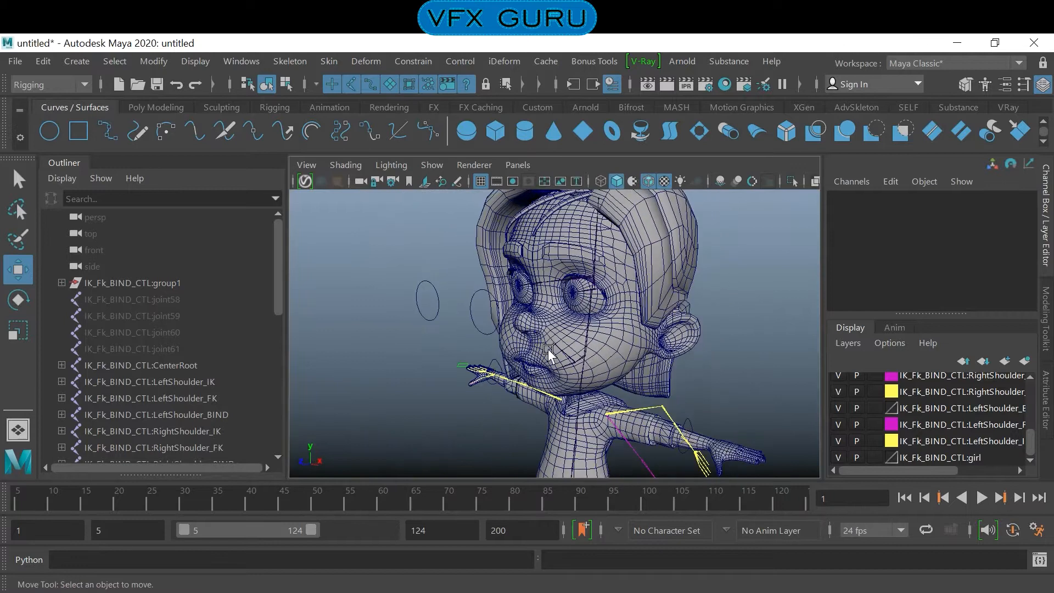
drag(431, 305, 451, 321)
key(ctrl+d)
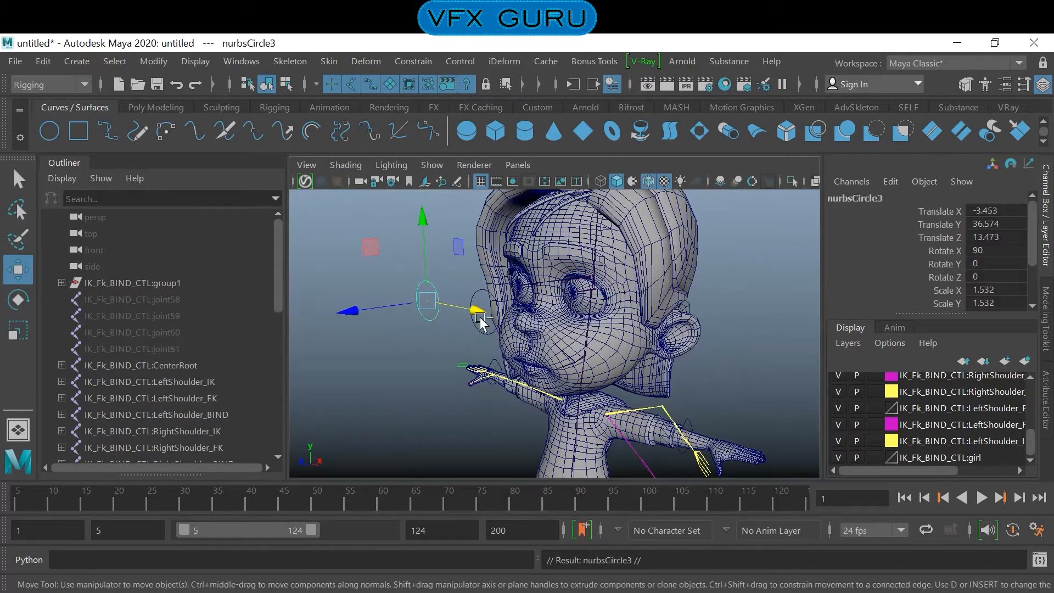
key(space)
drag(400, 378, 448, 387)
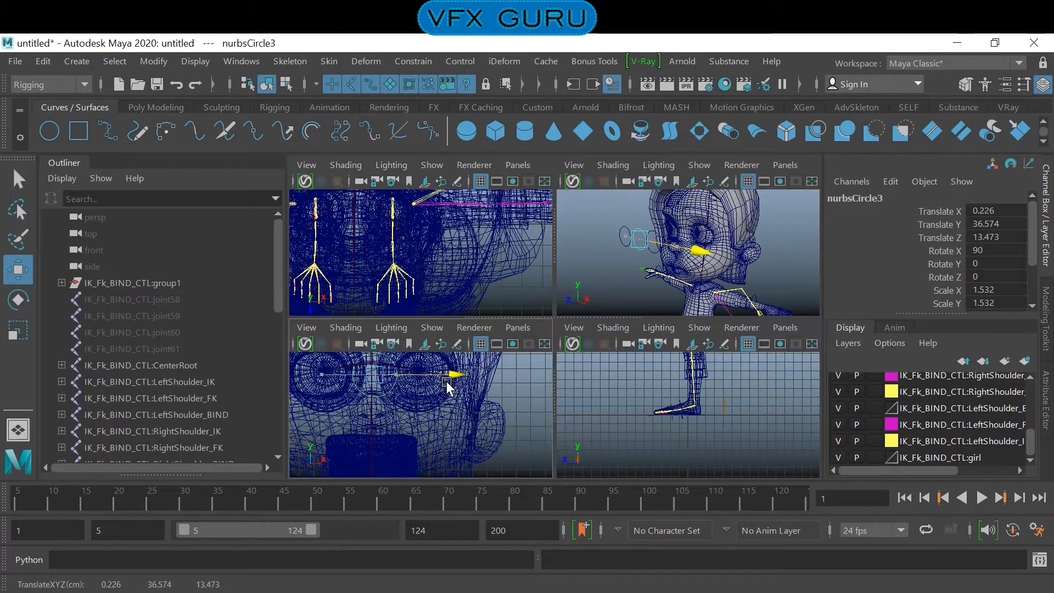
- Scale up the middle circle so that it surrounds both eye circles
key(space)
scroll(555, 354, up, 3)
alt+drag(556, 353, 597, 357)
scroll(565, 389, up, 1)
alt+drag(565, 389, 505, 369)
key(r)
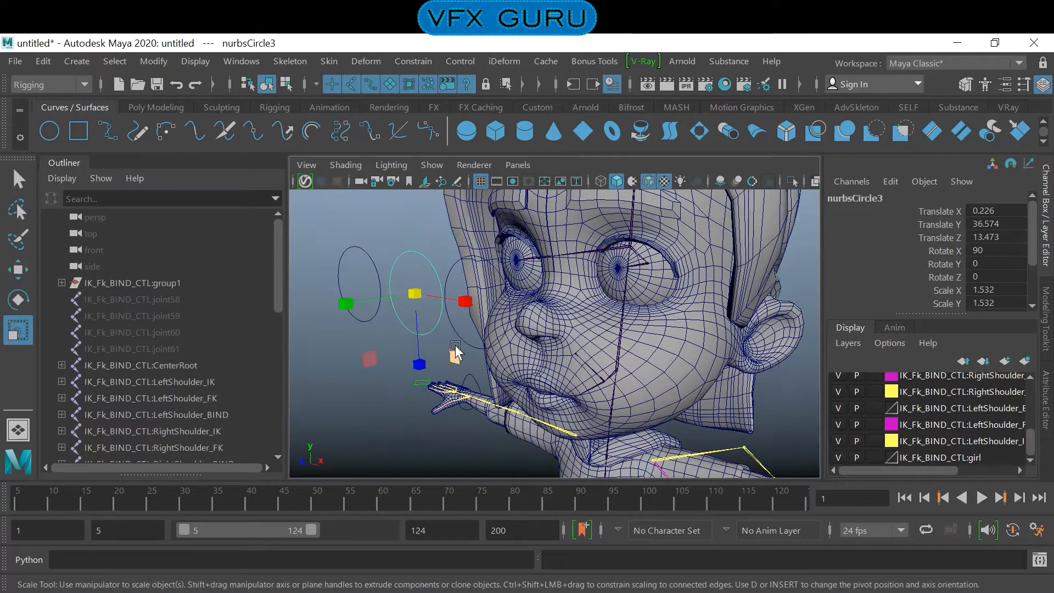
drag(413, 297, 467, 325)
drag(421, 370, 439, 427)
- Shape the large circle like spectacles by pinching its middle control vertices and scaling its end control vertices vertically
right_drag(427, 235, 342, 199)
drag(395, 212, 419, 299)
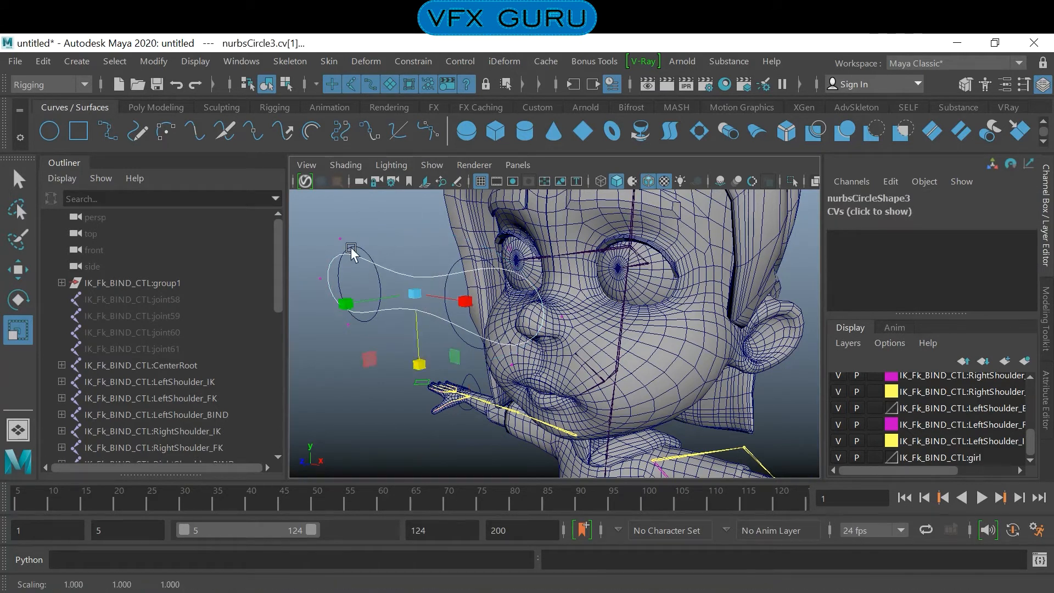
drag(311, 228, 384, 351)
alt+drag(482, 348, 687, 287)
drag(765, 228, 686, 350)
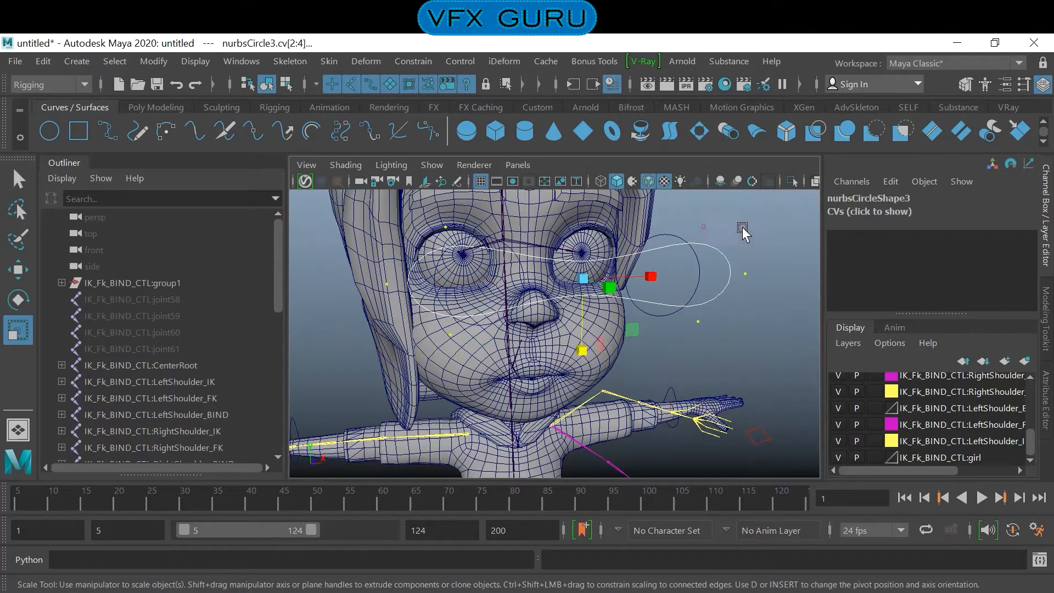
shift+click(704, 225)
drag(580, 351, 602, 405)
key(F8)
key(F8)
click(727, 366)
alt+drag(651, 345, 541, 349)
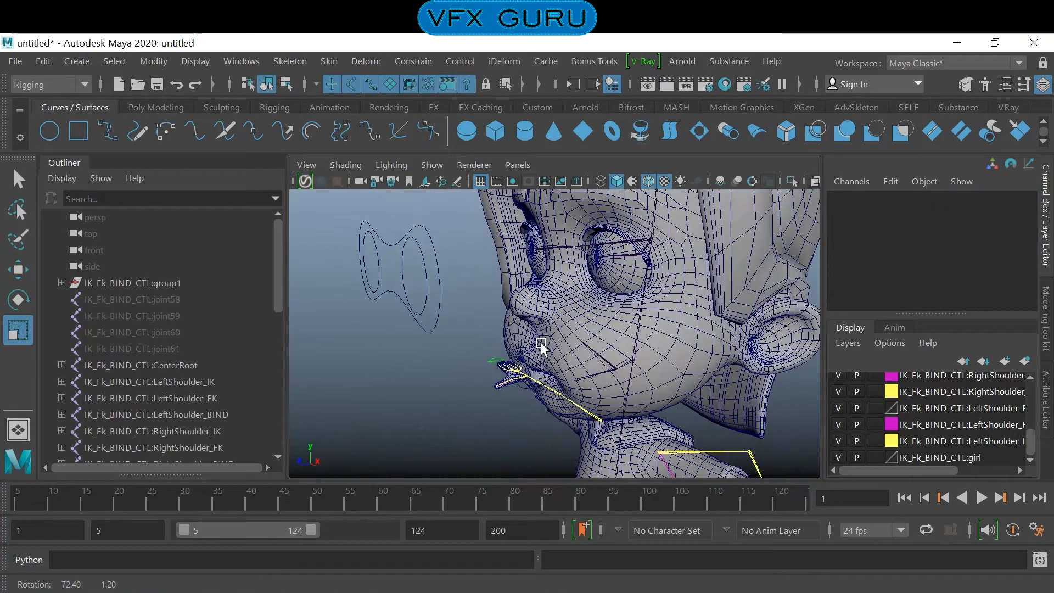
- Turn on anti-aliasing in the Viewport 2.0 renderer settings, then close the settings
click(363, 238)
click(458, 165)
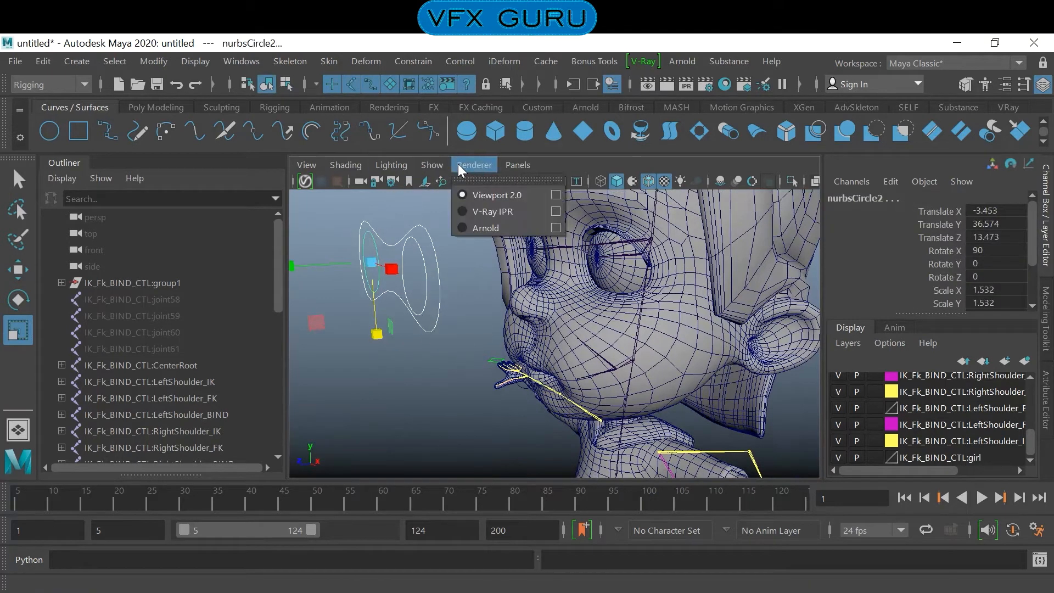
click(555, 195)
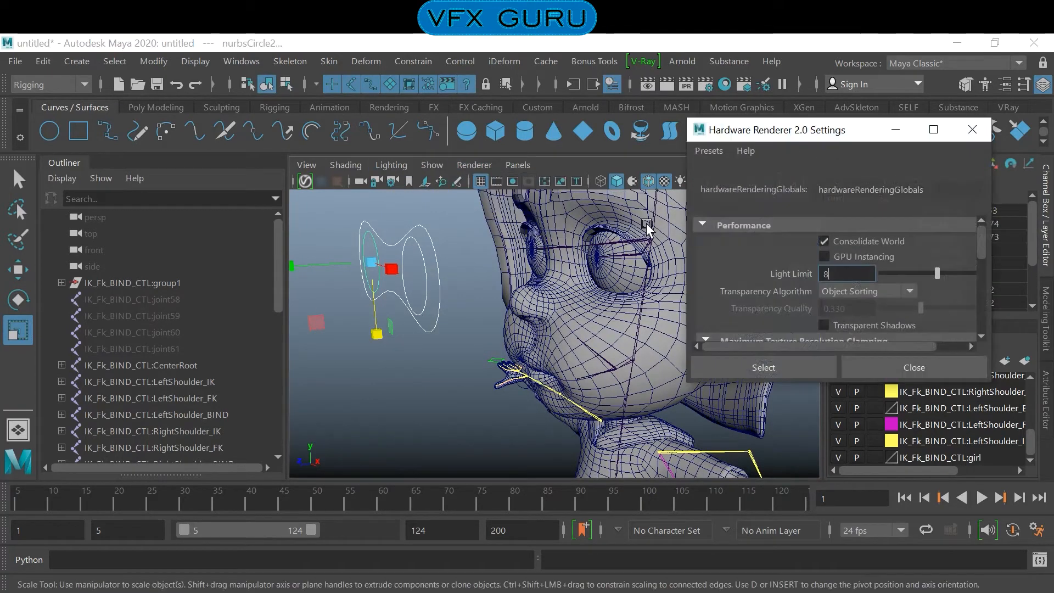
scroll(903, 291, down, 5)
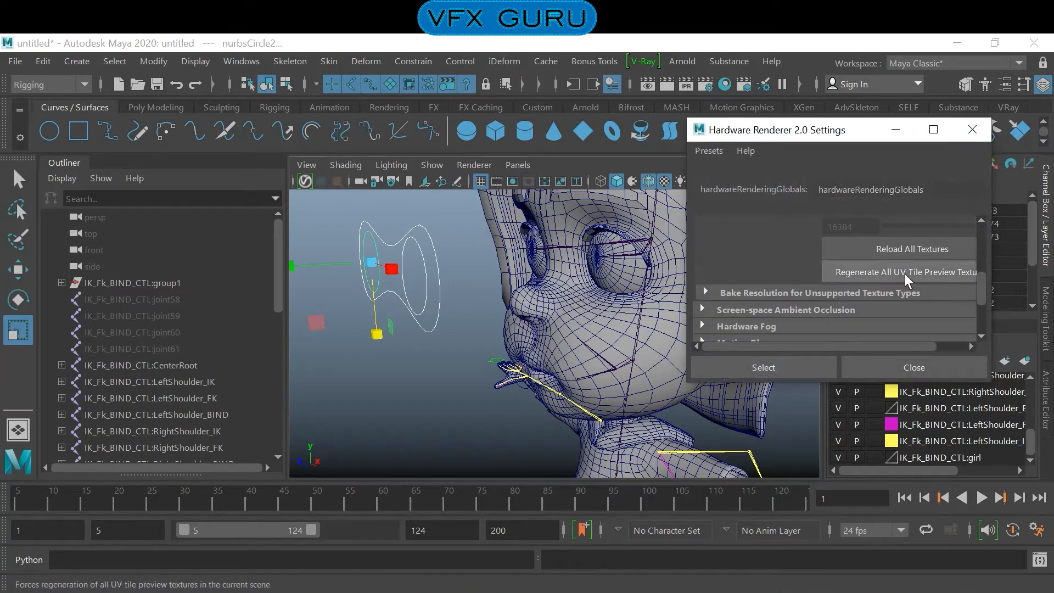
scroll(903, 280, down, 3)
click(755, 294)
click(858, 323)
click(787, 366)
click(879, 368)
- Enable the drawing overrides on the shape node of the spectacles-shaped curve
alt+drag(529, 353, 579, 297)
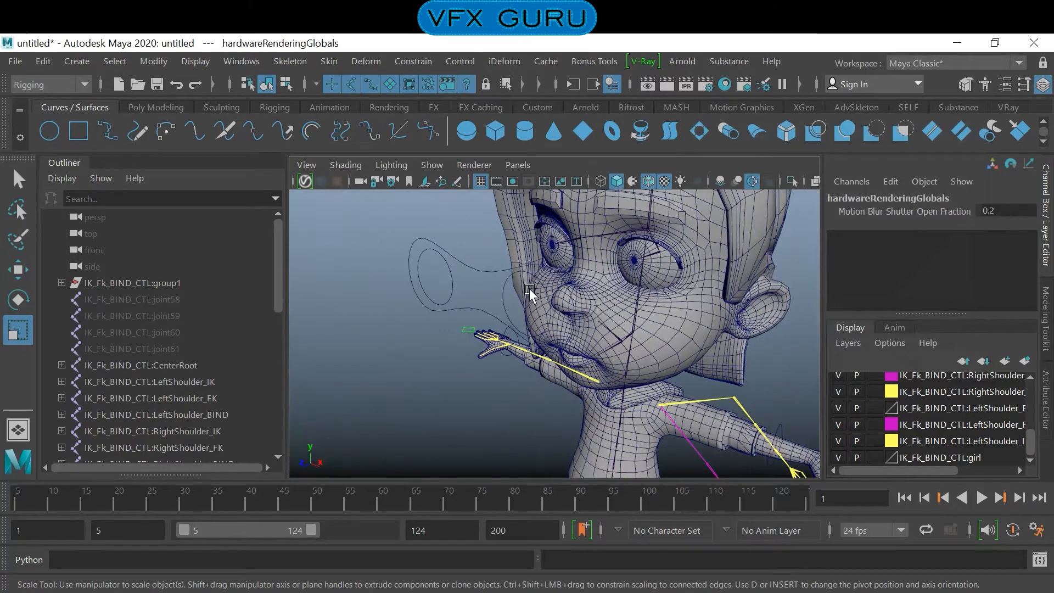
alt+drag(442, 286, 428, 282)
drag(403, 243, 506, 322)
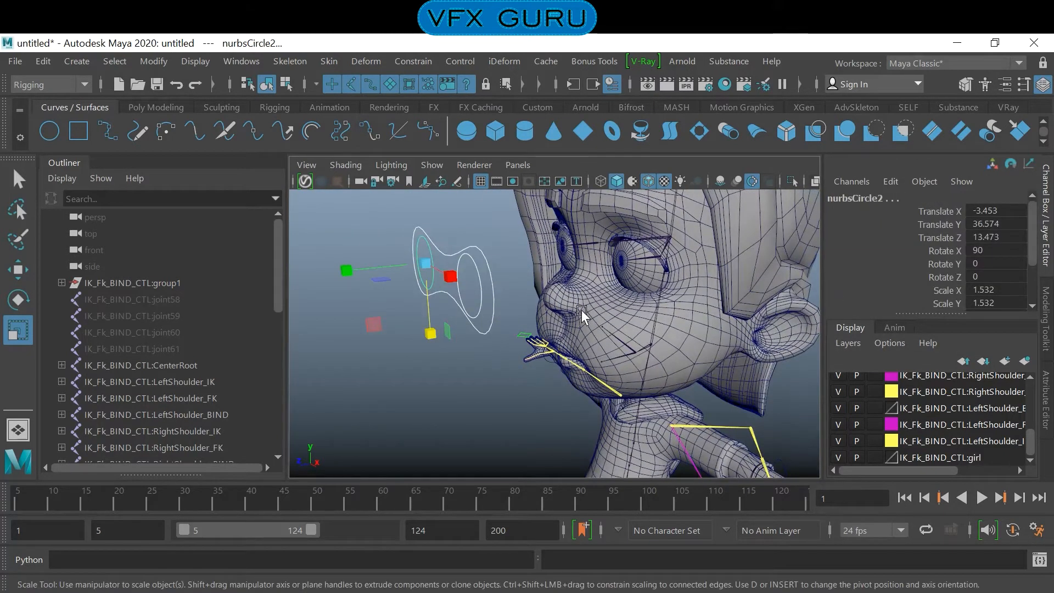
click(485, 273)
key(ctrl+a)
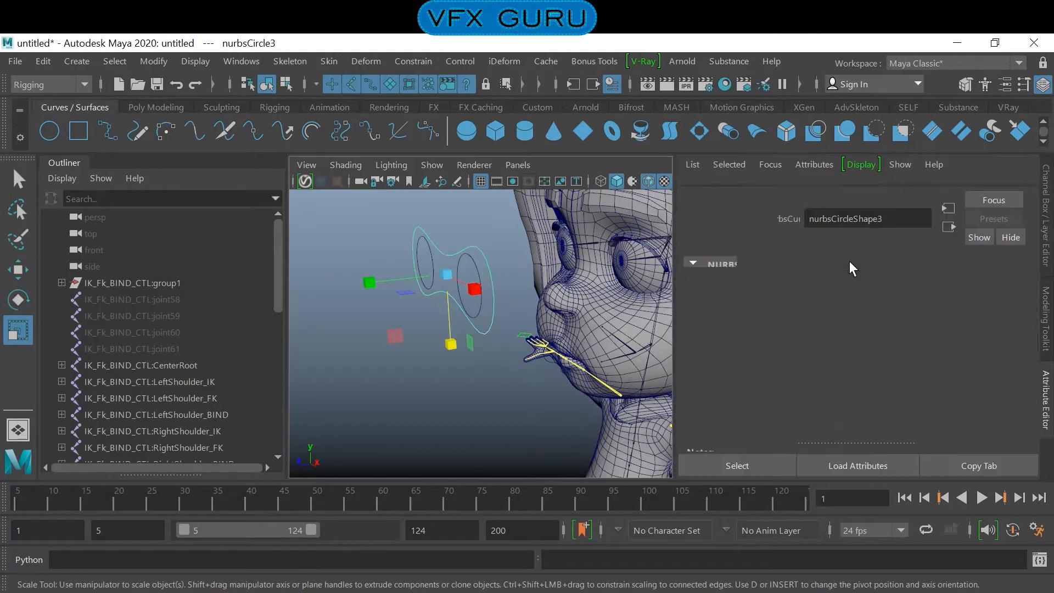
scroll(914, 369, down, 2)
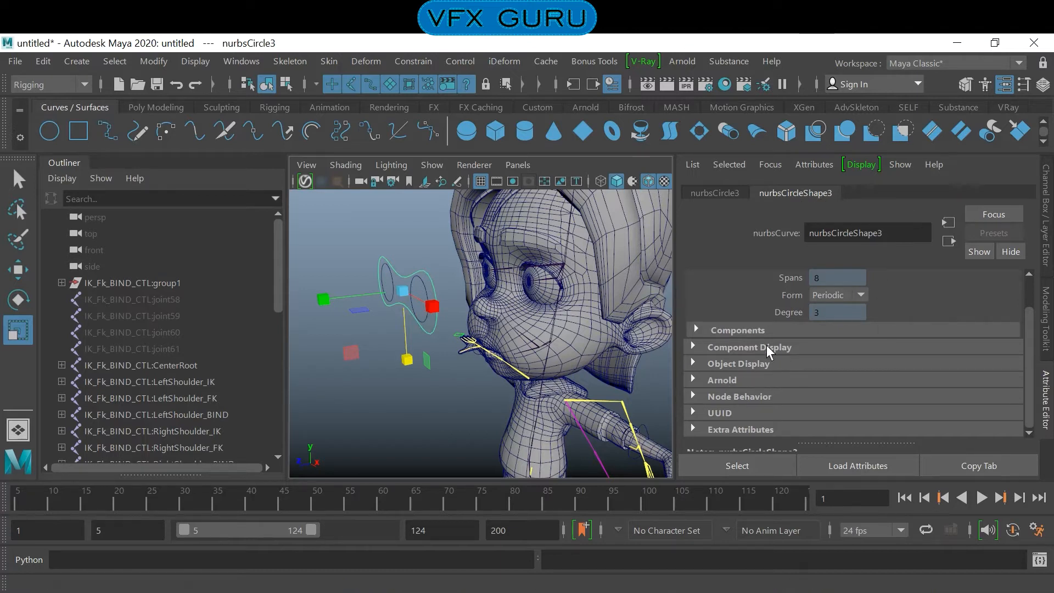
click(727, 347)
scroll(838, 380, down, 3)
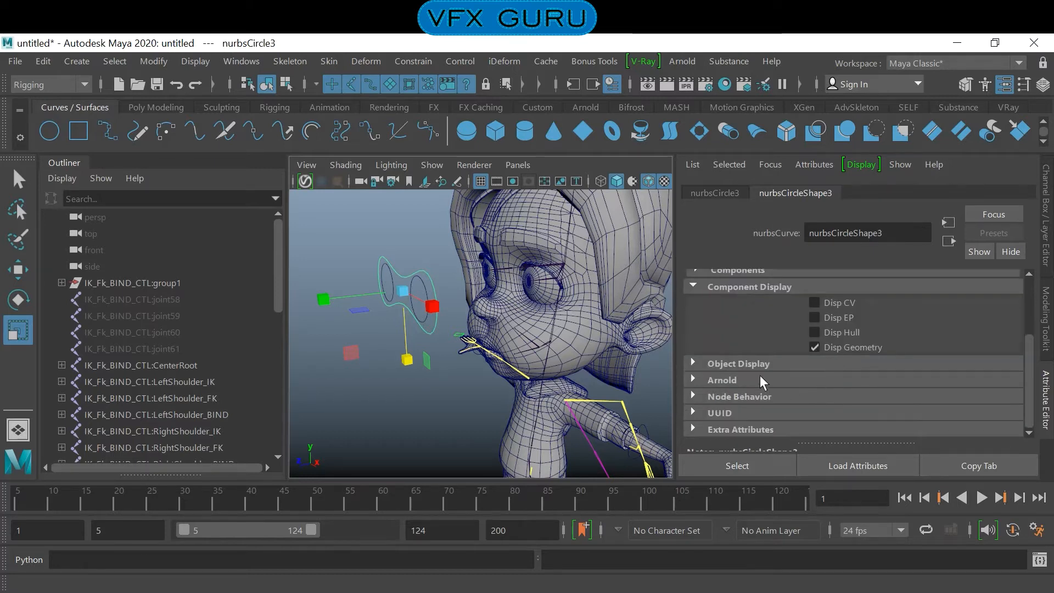
click(752, 366)
scroll(825, 363, down, 5)
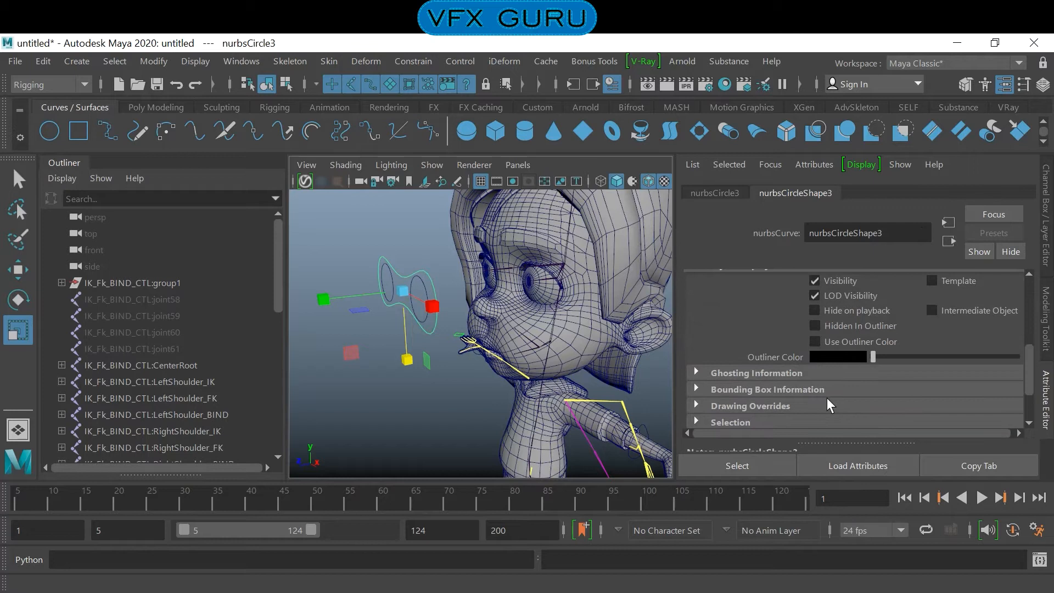
scroll(870, 324, up, 2)
scroll(871, 324, down, 5)
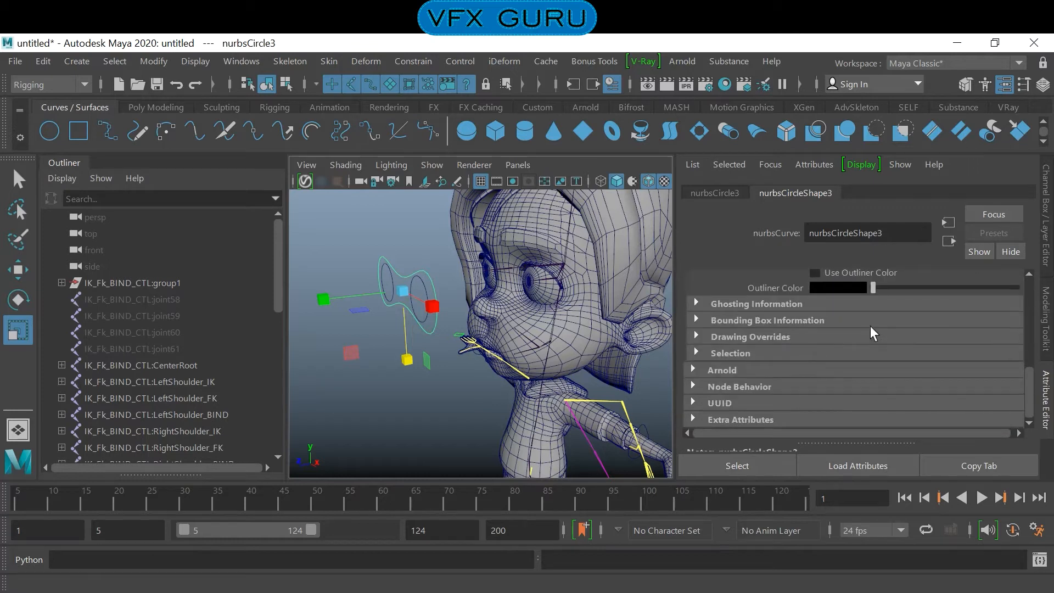
click(735, 338)
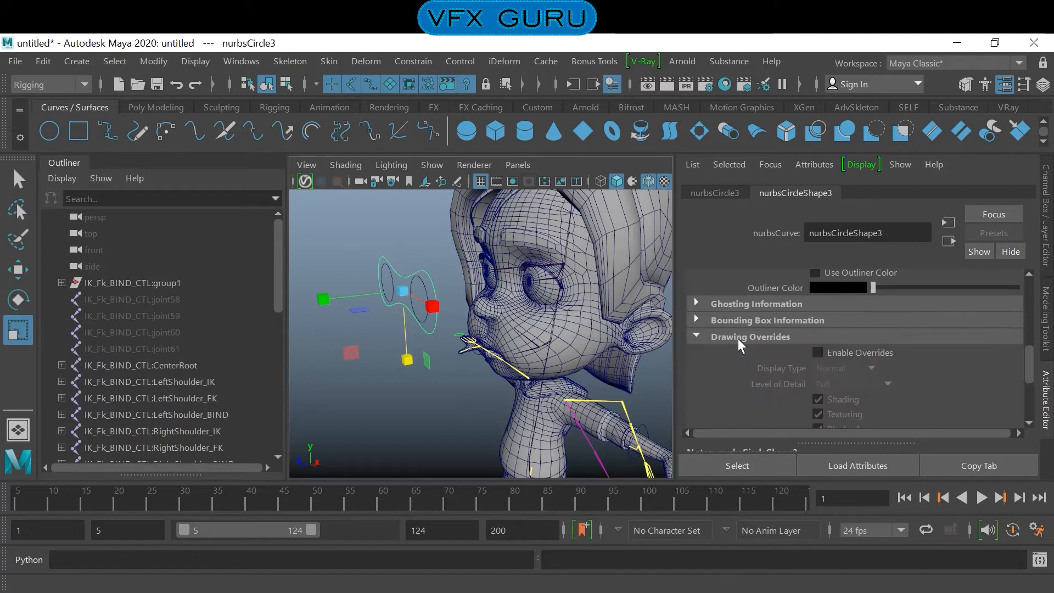
click(858, 355)
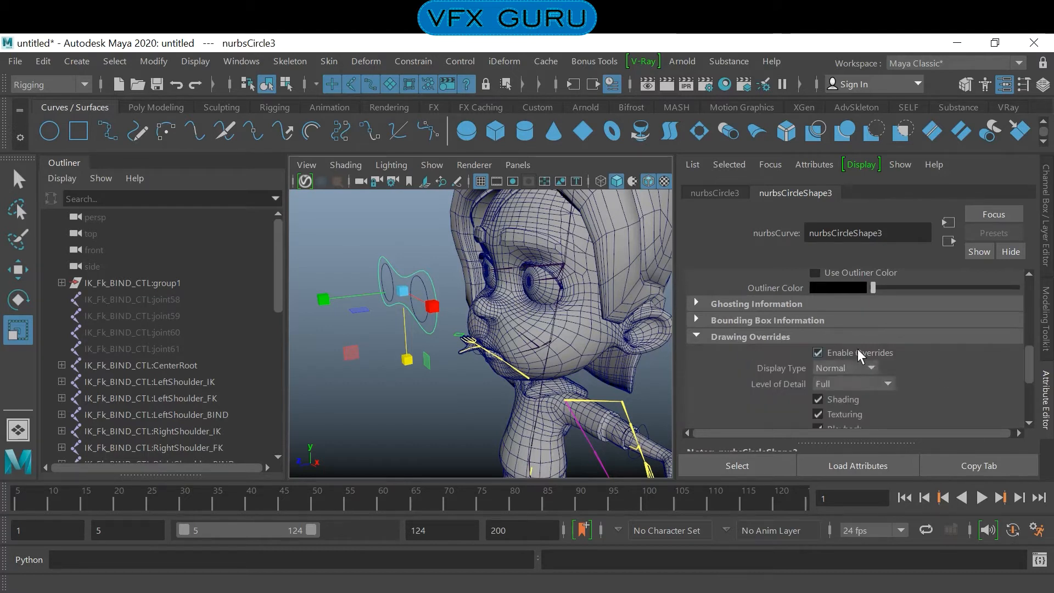
- Set the spectacles-shaped curve's override index colour to yellow and deselect it
scroll(937, 365, down, 3)
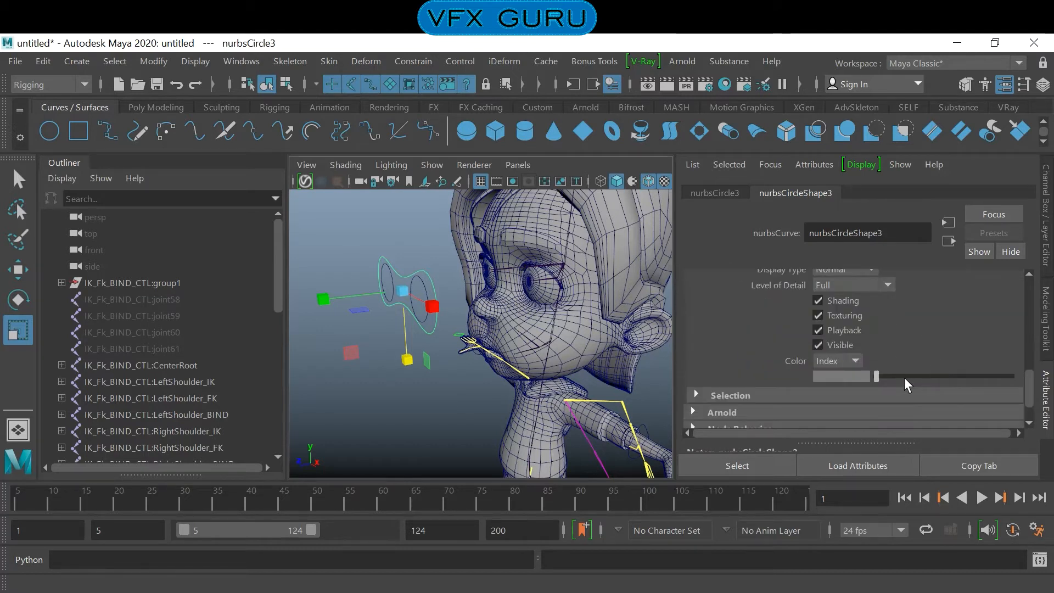
drag(878, 379, 945, 378)
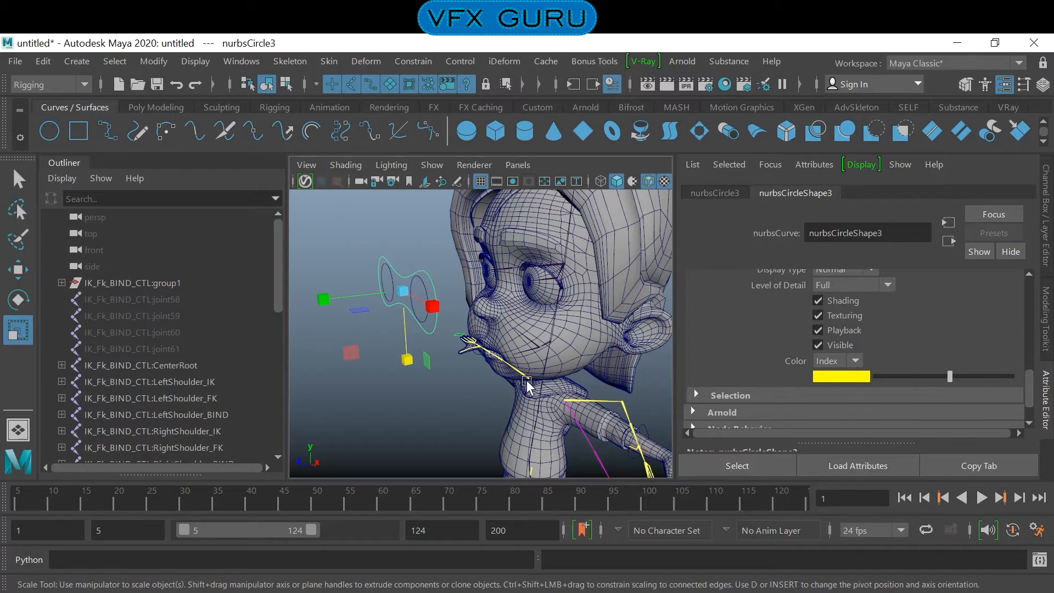
click(447, 384)
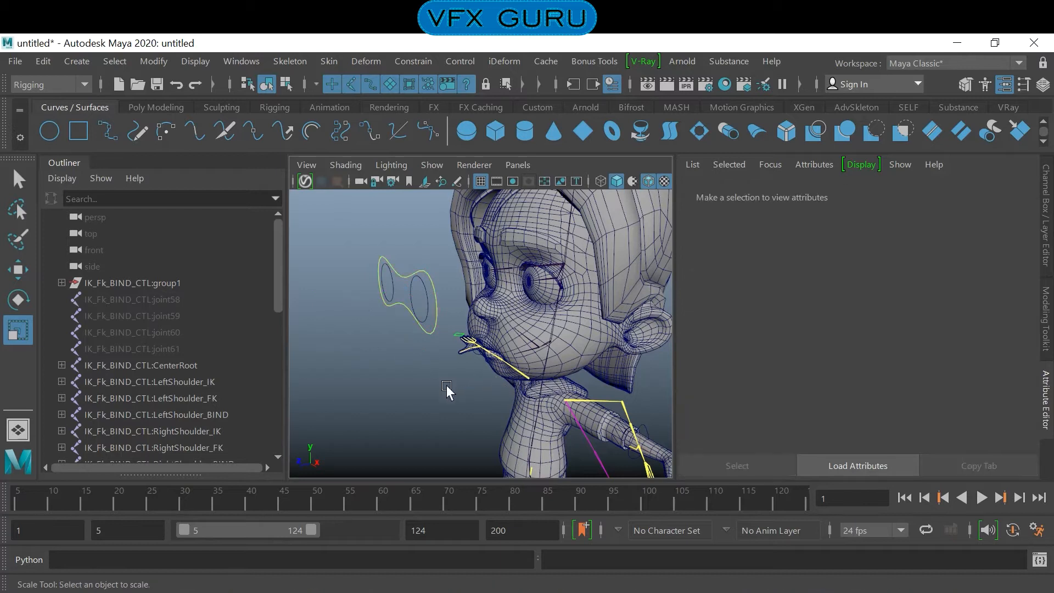
- Enable drawing overrides on the left eye's circle and set its index colour to yellow
click(432, 321)
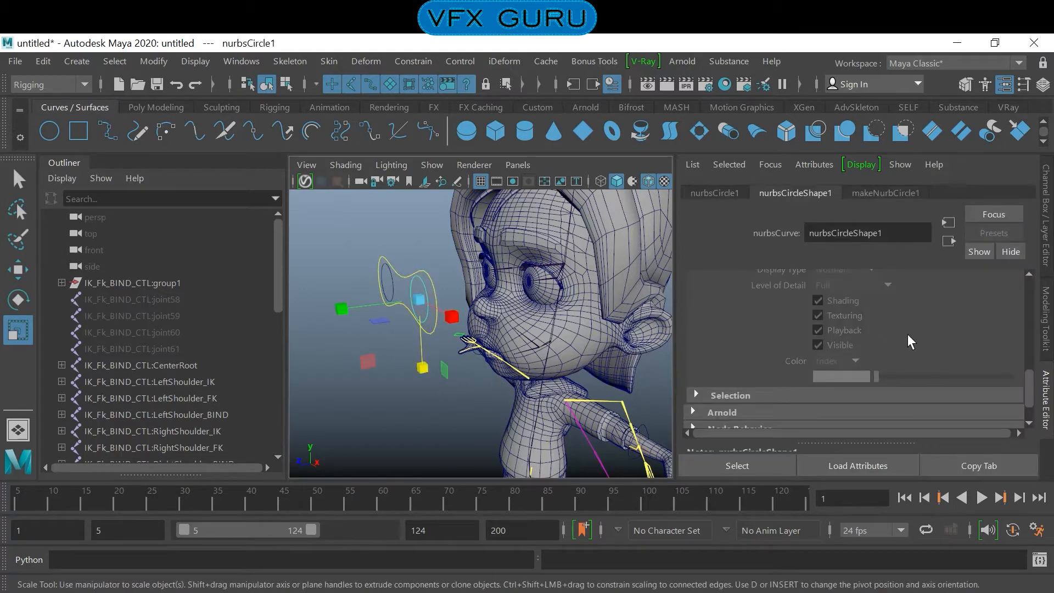
scroll(907, 333, up, 2)
click(852, 321)
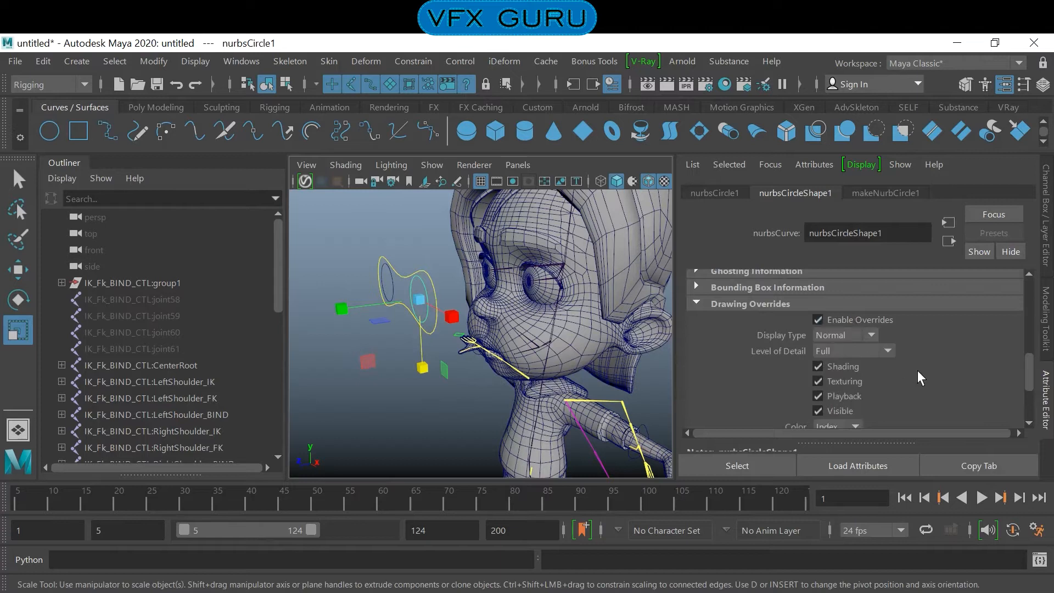
scroll(917, 370, down, 1)
mouse_move(890, 407)
mouse_down()
mouse_move(963, 409)
mouse_move(948, 411)
mouse_up()
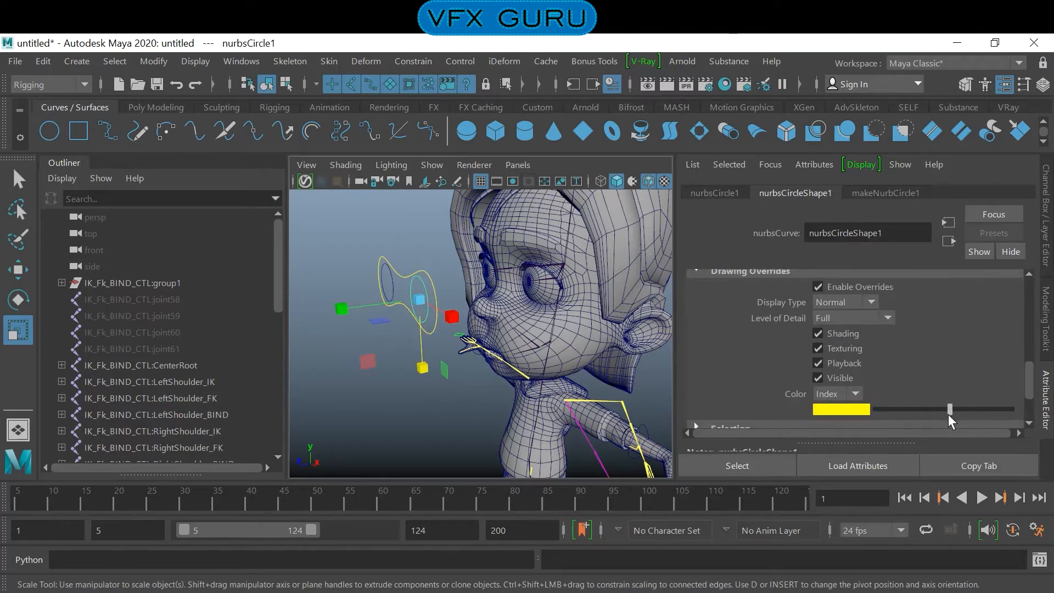
click(323, 369)
- Enable drawing overrides on the right eye's circle and set its index colour to yellow
click(391, 294)
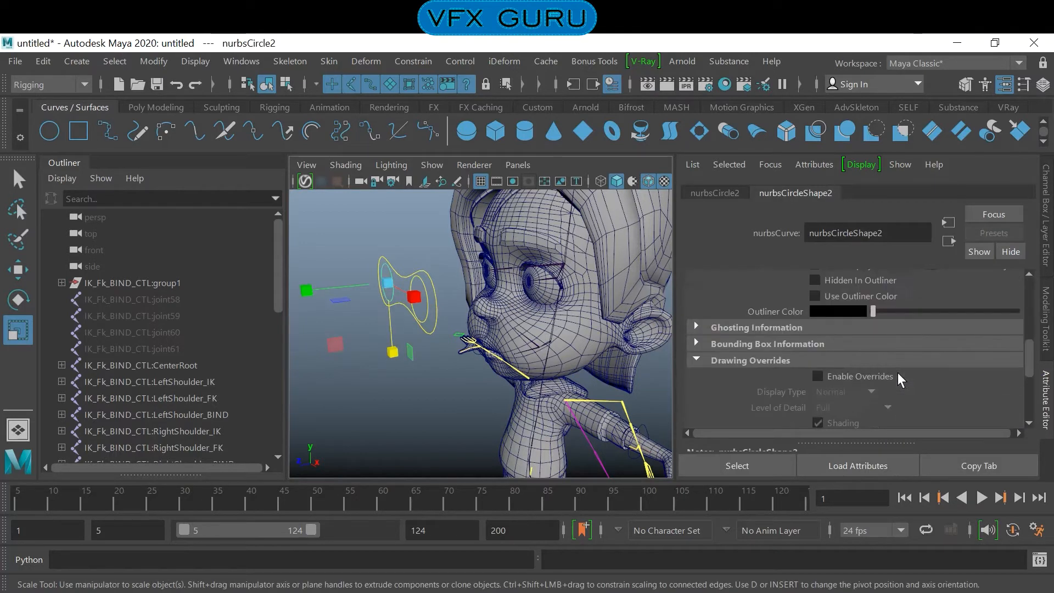
click(847, 376)
scroll(878, 378, down, 4)
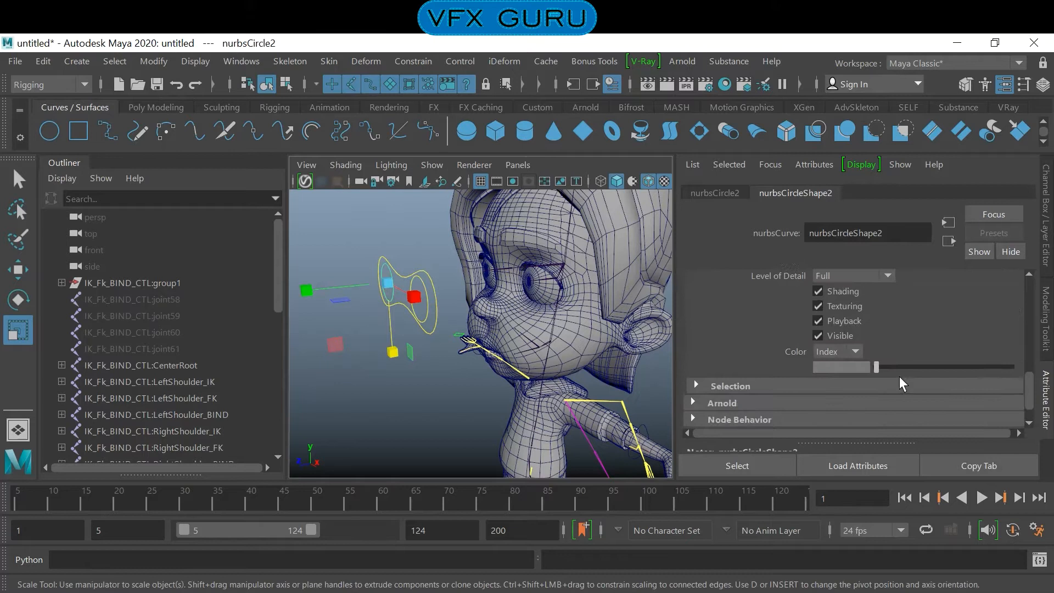
drag(873, 367, 951, 376)
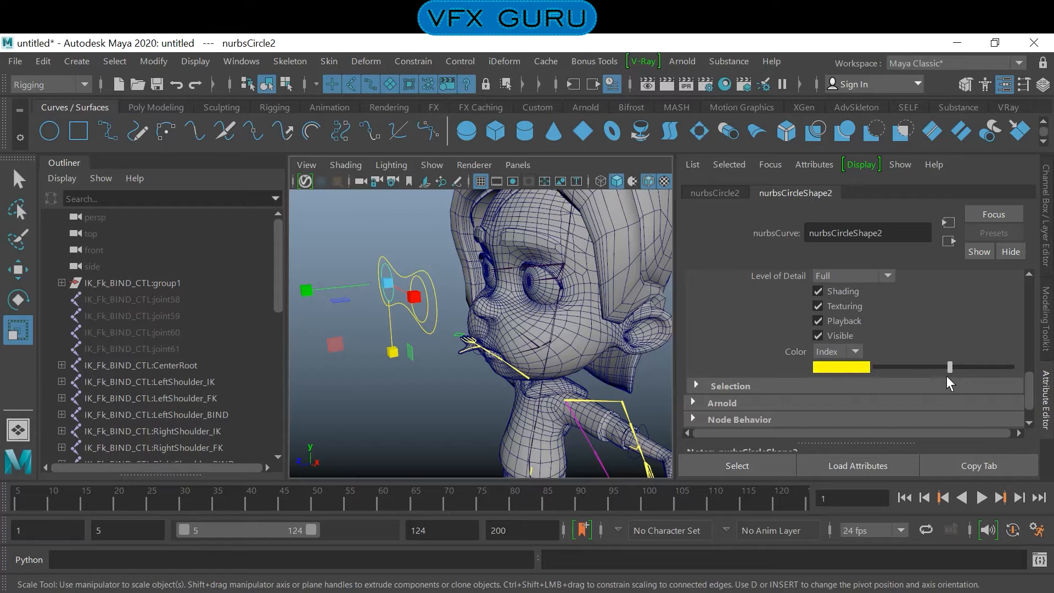
click(452, 436)
- Freeze the transformations of all three eye control curves and check their channel values
alt+drag(460, 381, 463, 348)
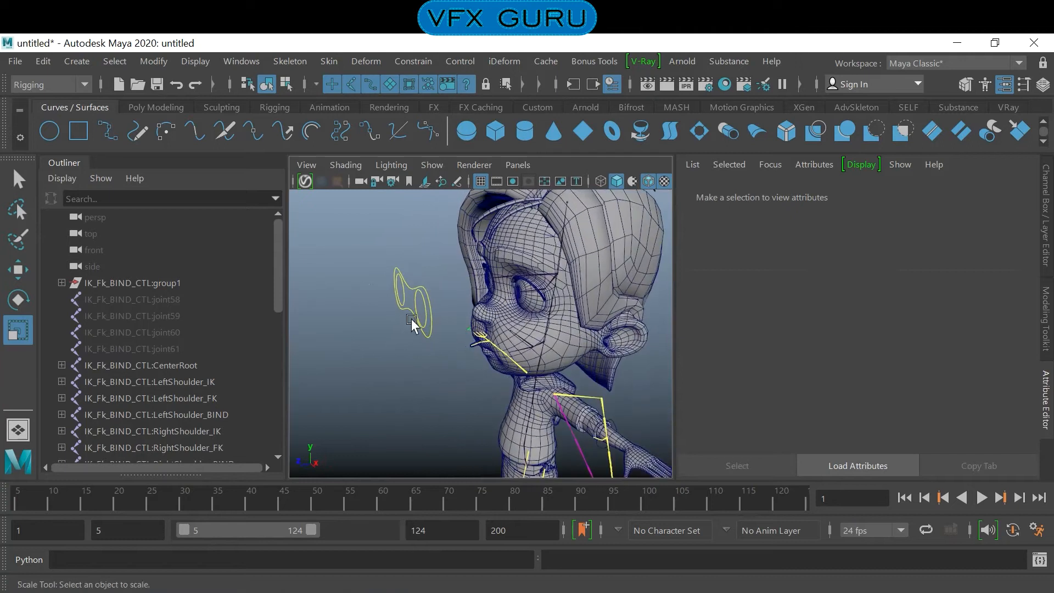
click(391, 281)
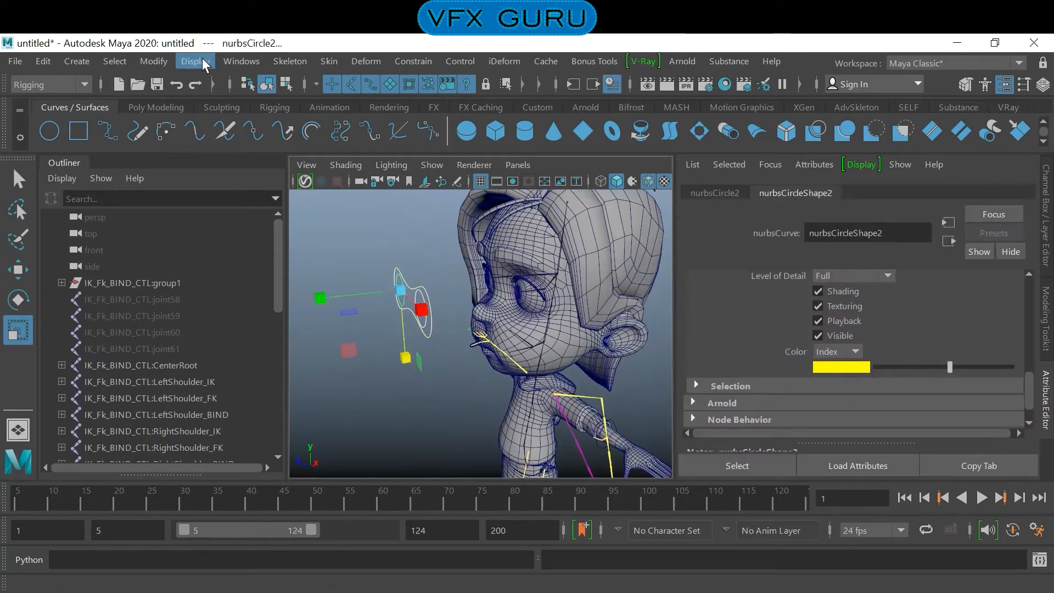
click(147, 61)
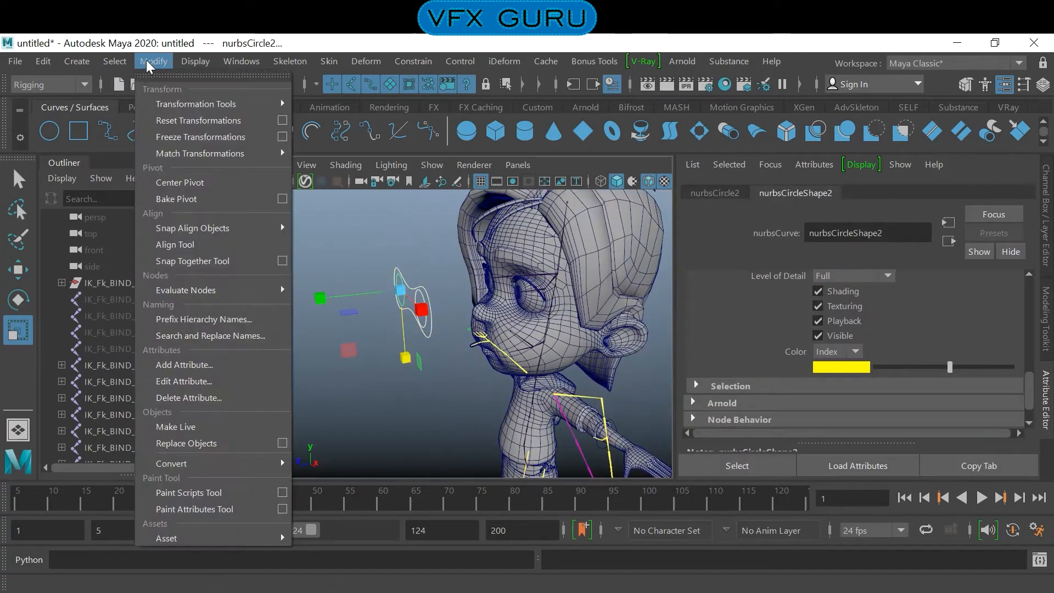
click(212, 137)
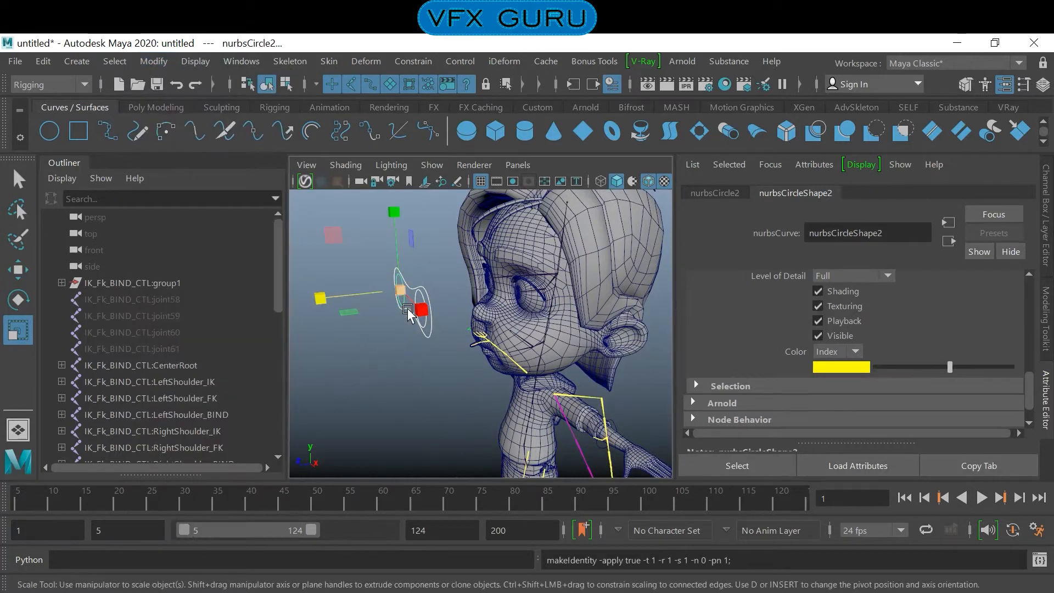
click(1045, 219)
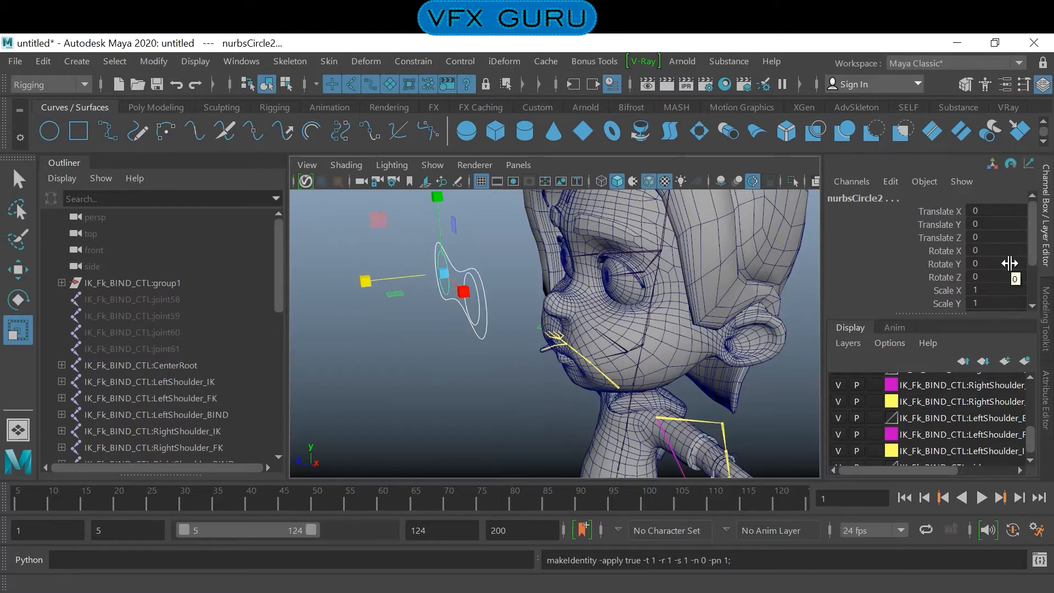
click(515, 336)
alt+drag(477, 318, 654, 331)
- Hide both eye lenses and the fit eye sphere covering the right eye
click(681, 268)
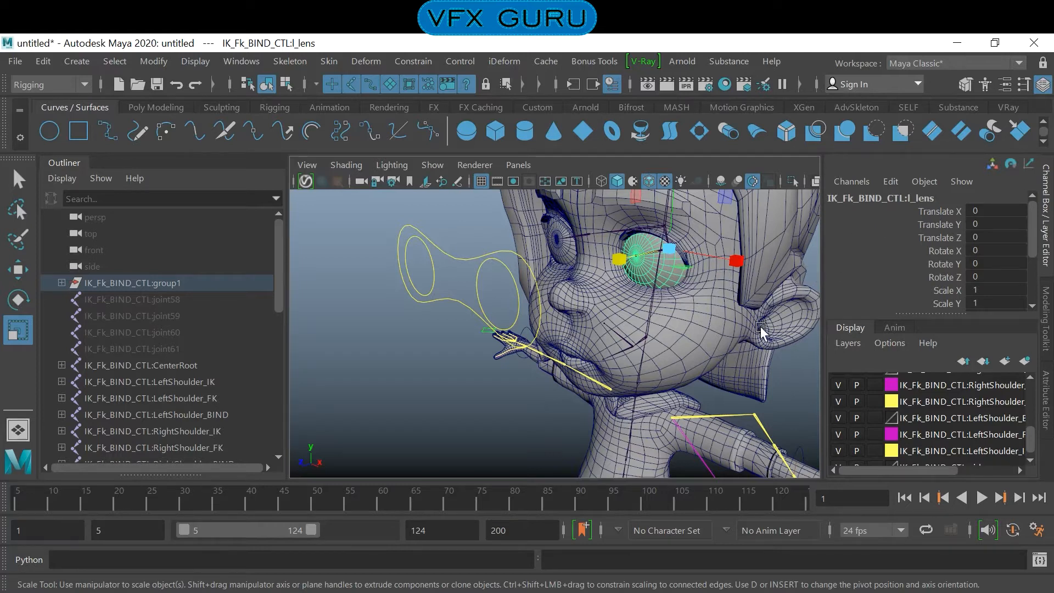
click(565, 251)
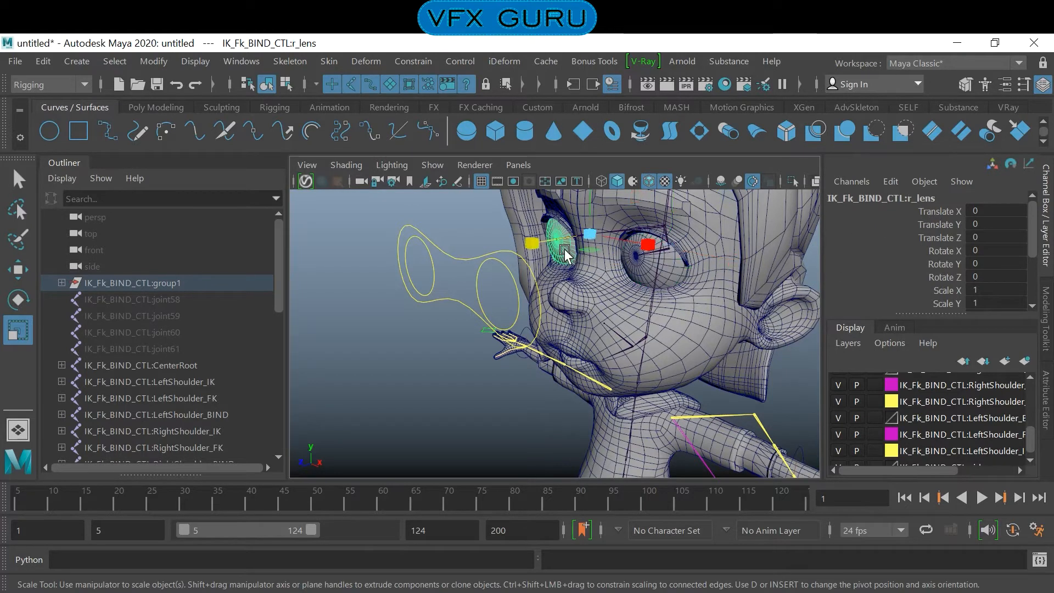
click(660, 277)
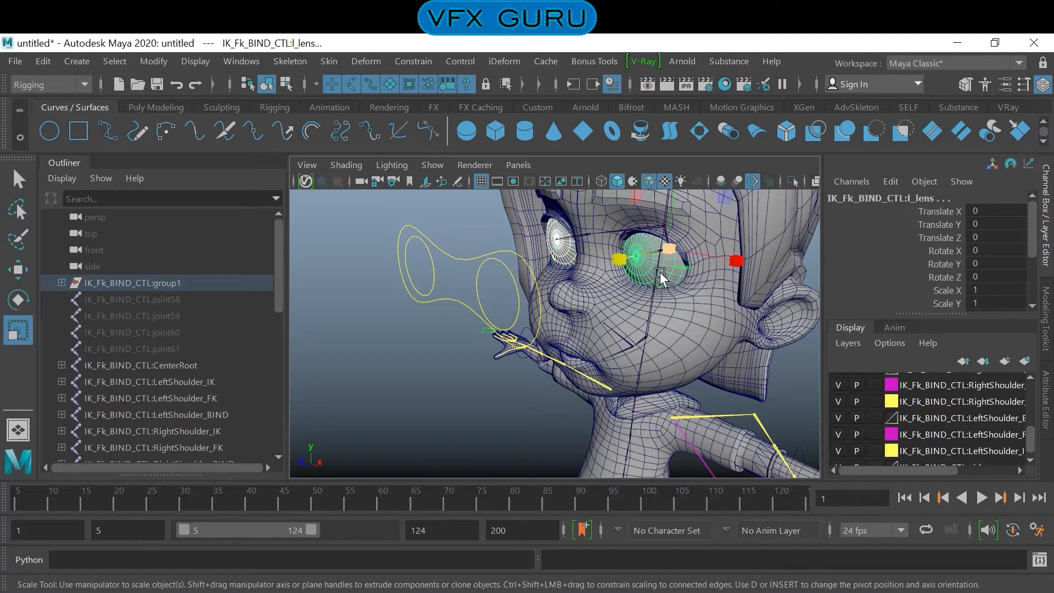
key(ctrl+h)
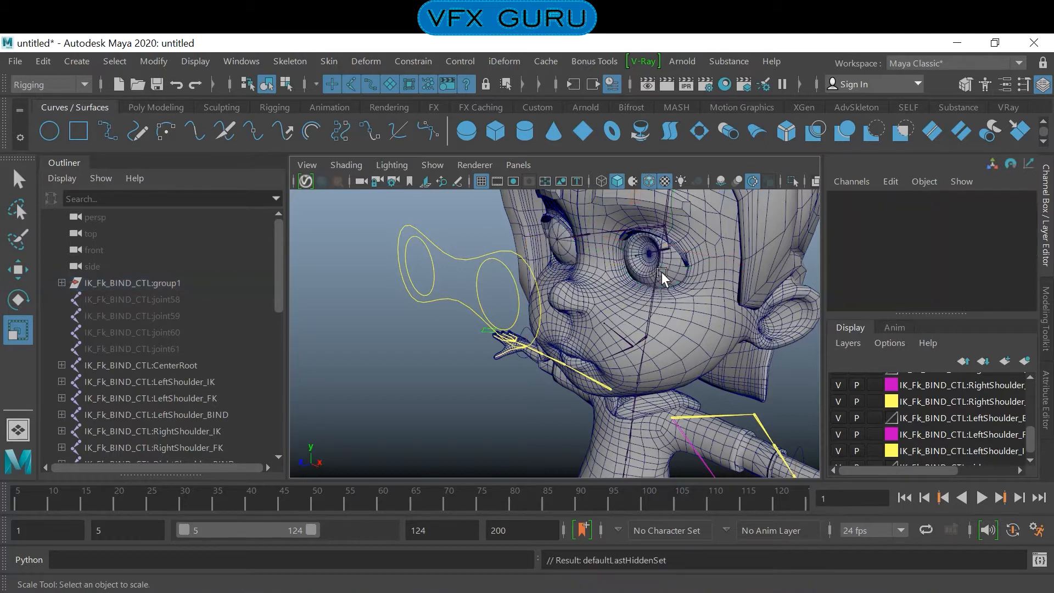
click(559, 252)
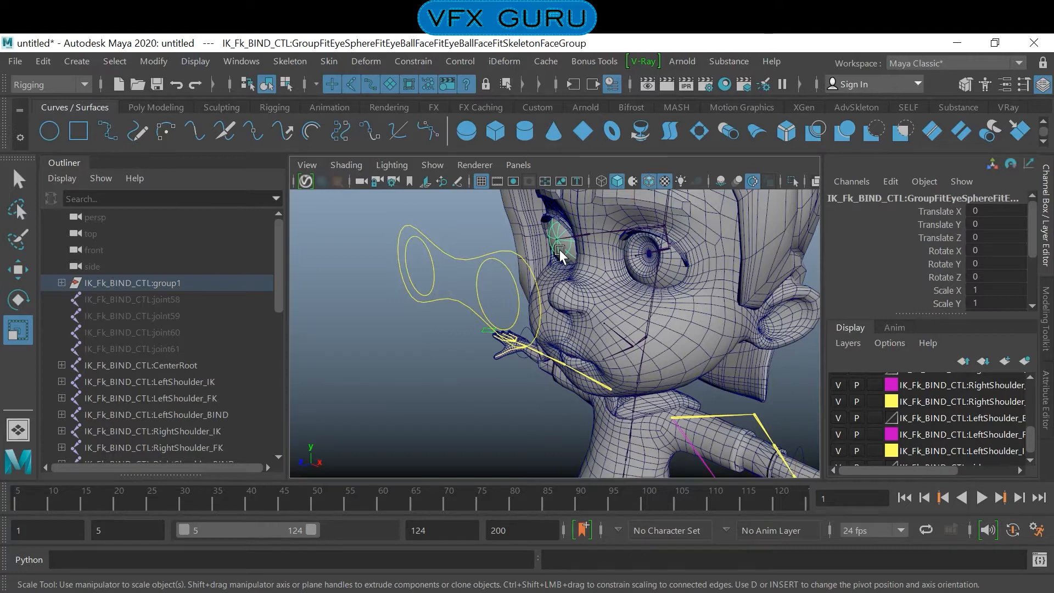
key(ctrl+h)
alt+drag(709, 303, 697, 327)
alt+middle_drag(697, 327, 668, 389)
alt+drag(669, 385, 482, 305)
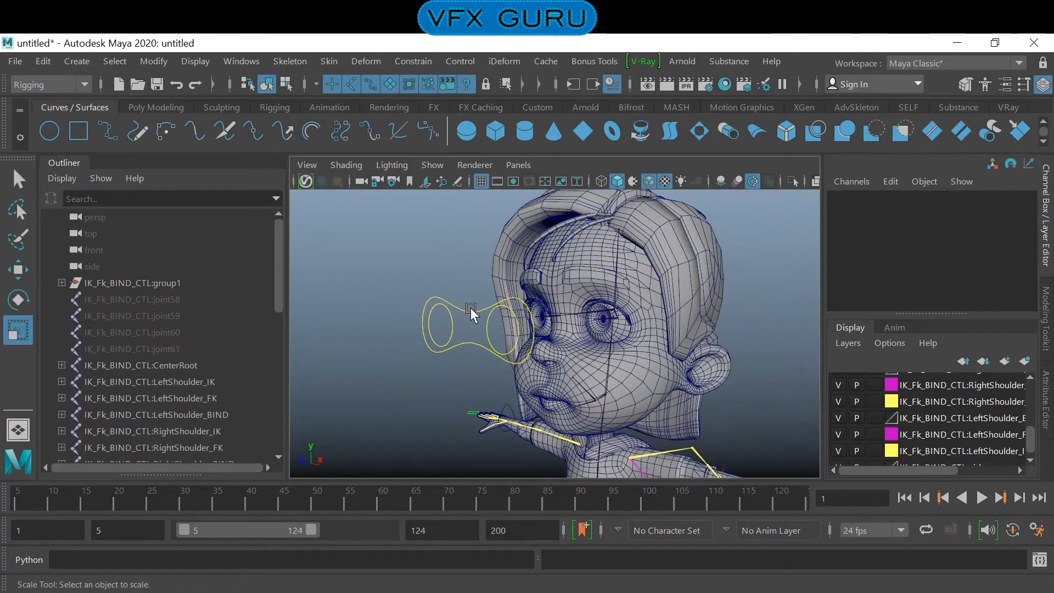
- Rename the circle control in front of the left eye as l_eye_ctl
click(623, 326)
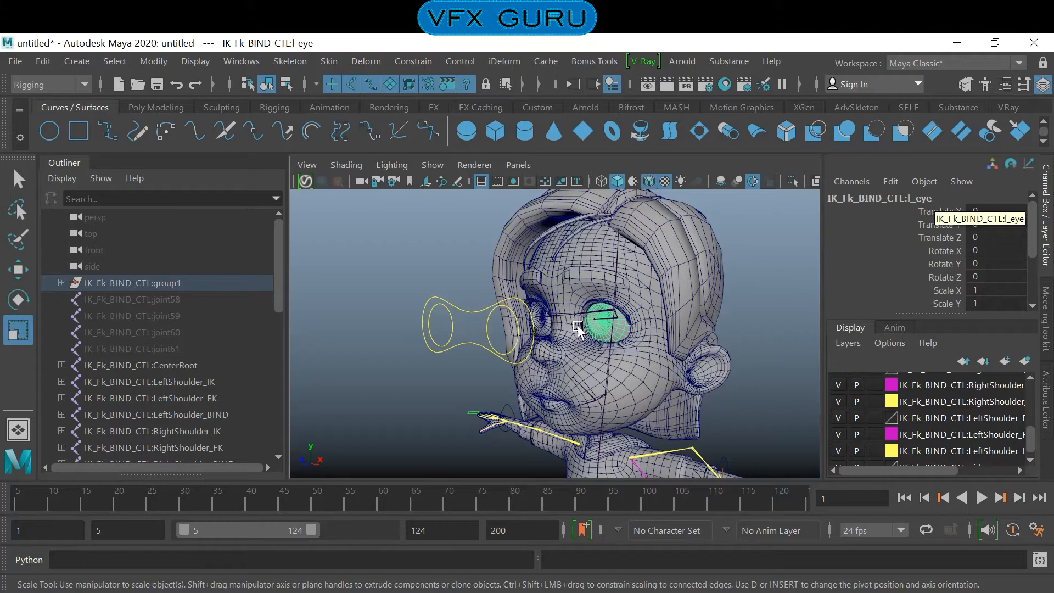
click(487, 327)
click(486, 327)
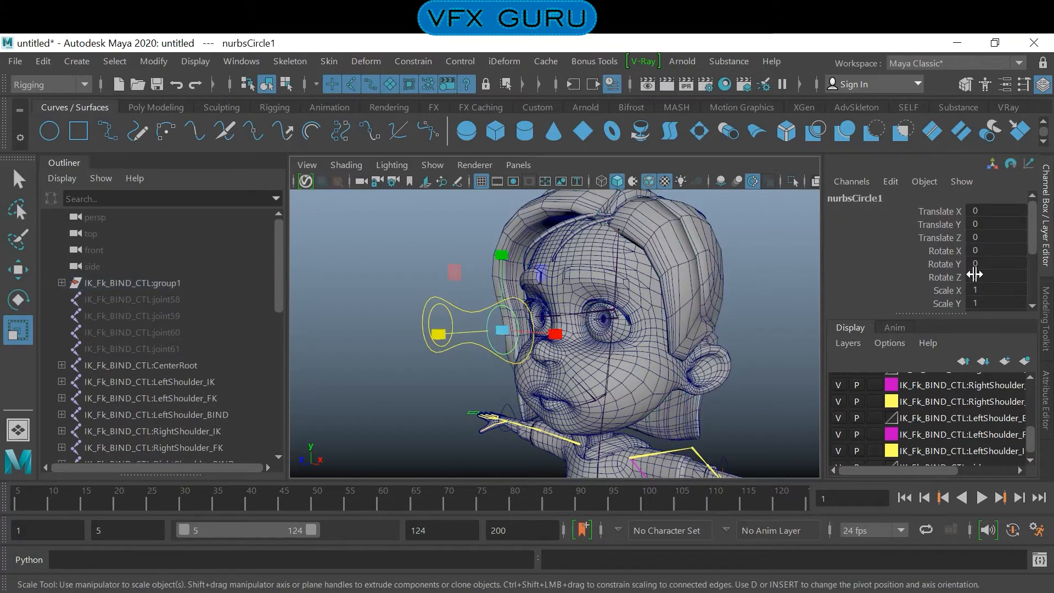
double_click(857, 197)
key(BackSpace)
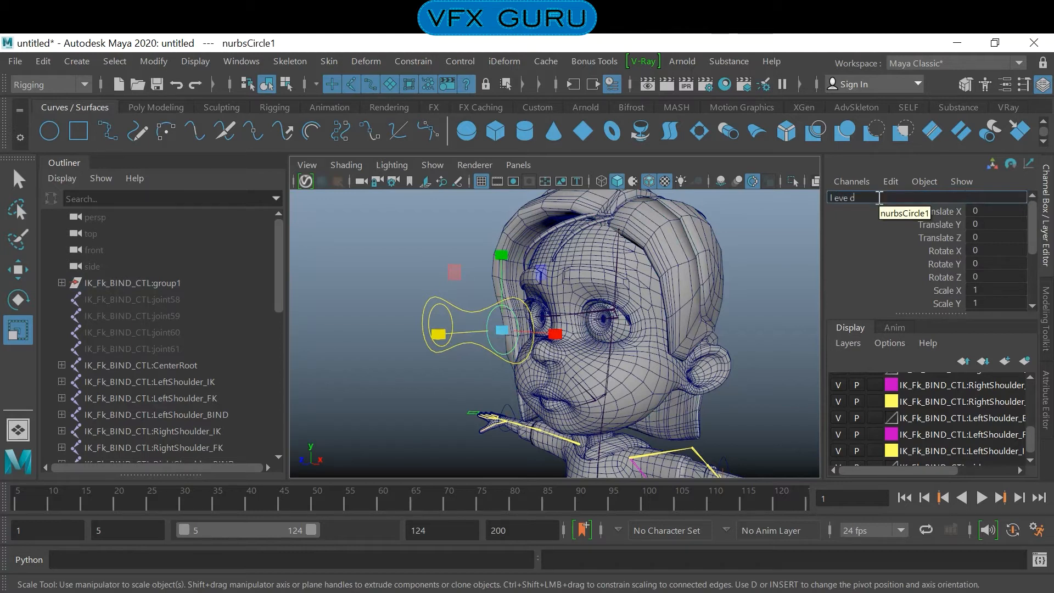
key(Return)
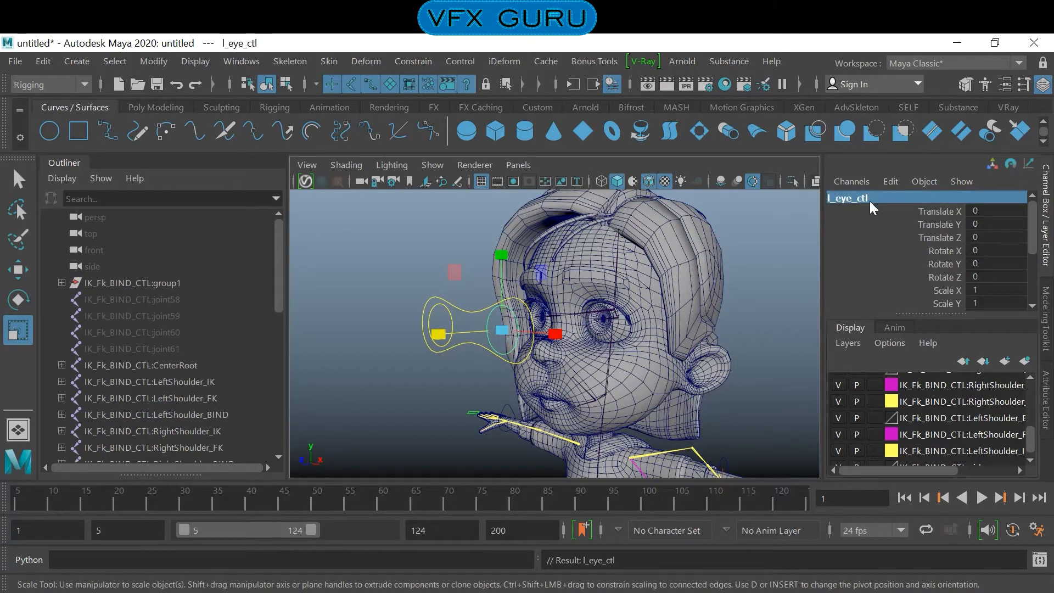
- Rename the circle control in front of the right eye as r_eye_ctl
click(457, 327)
click(450, 318)
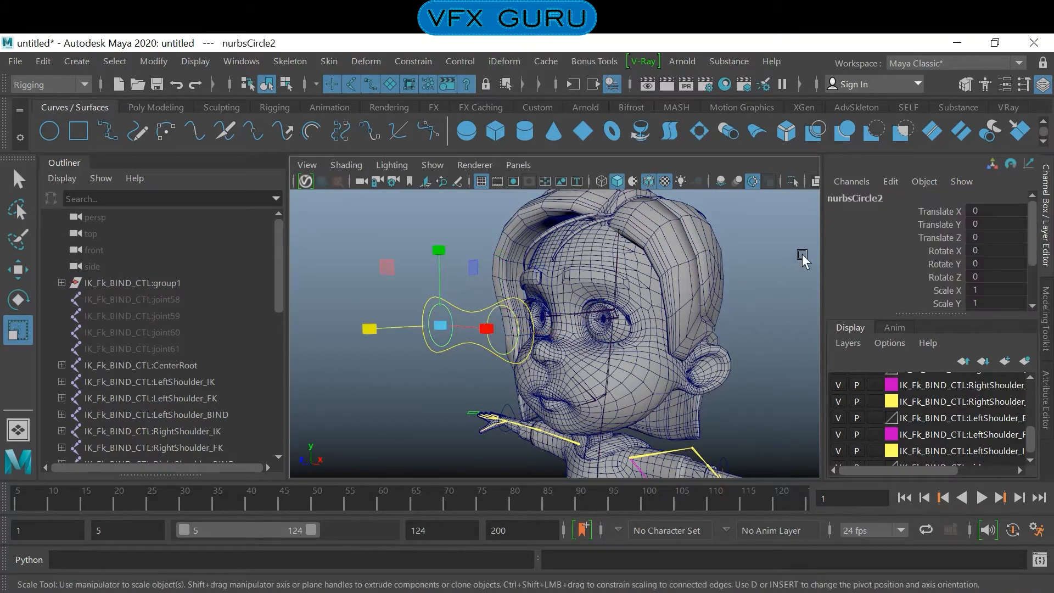
double_click(873, 197)
key(BackSpace)
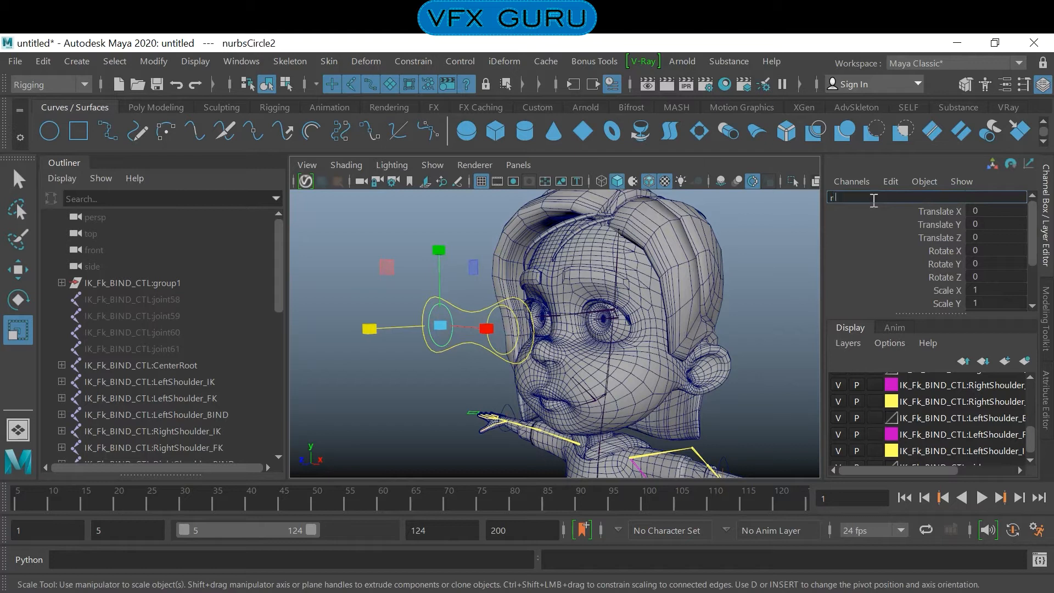
text(r_eye_ctl)
key(Return)
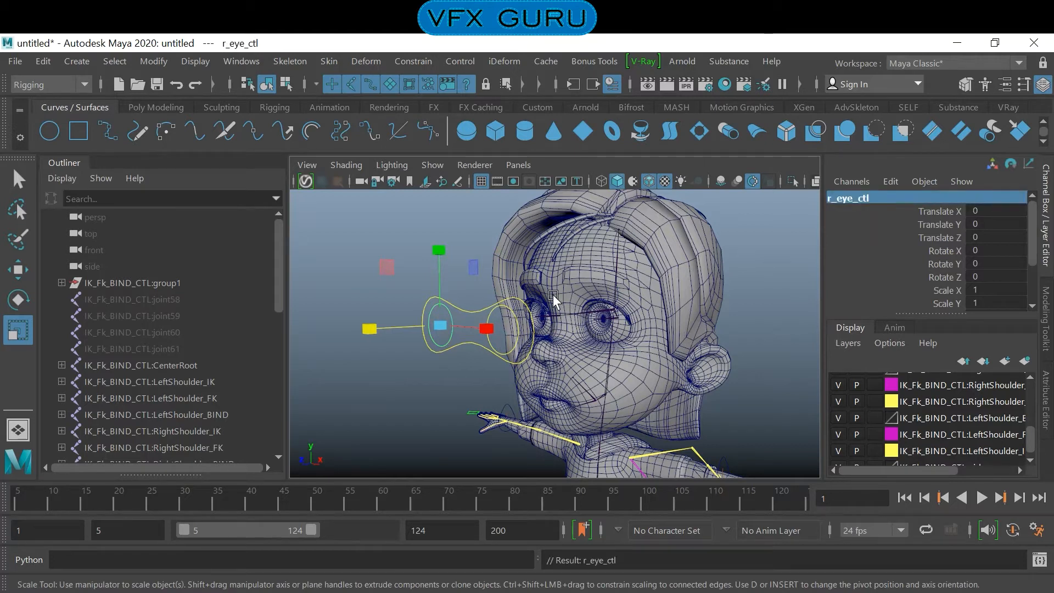
- Rename the outer curve surrounding both eye circles as m_eye_ctl
click(475, 312)
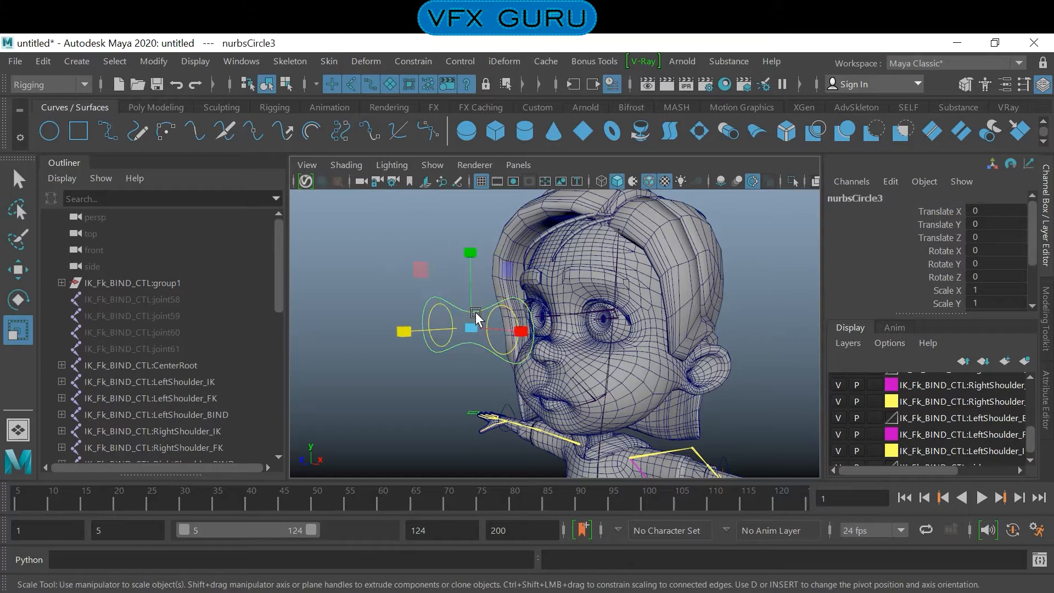
double_click(875, 197)
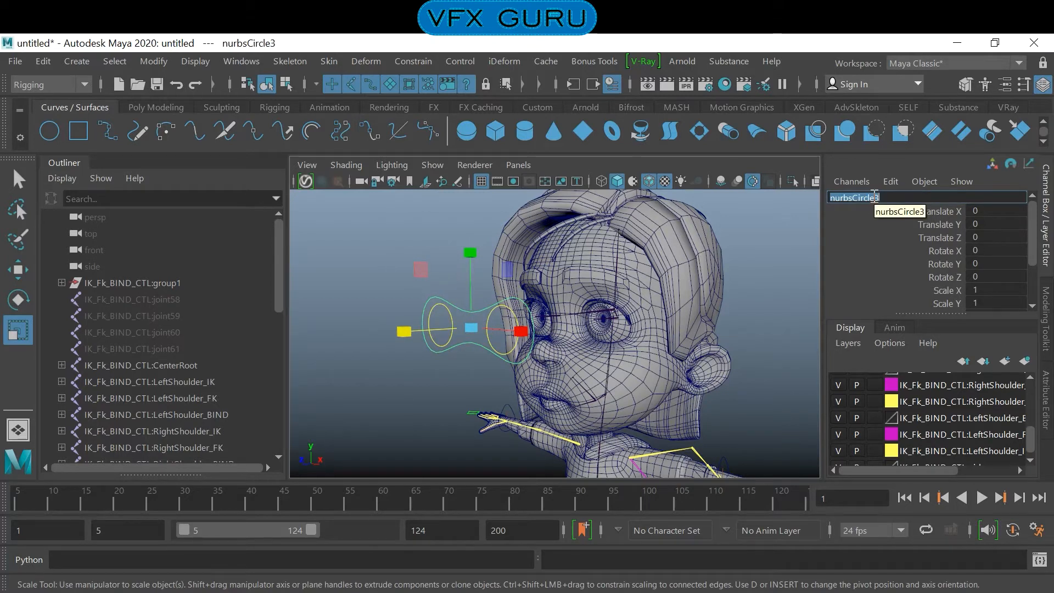
text(M)
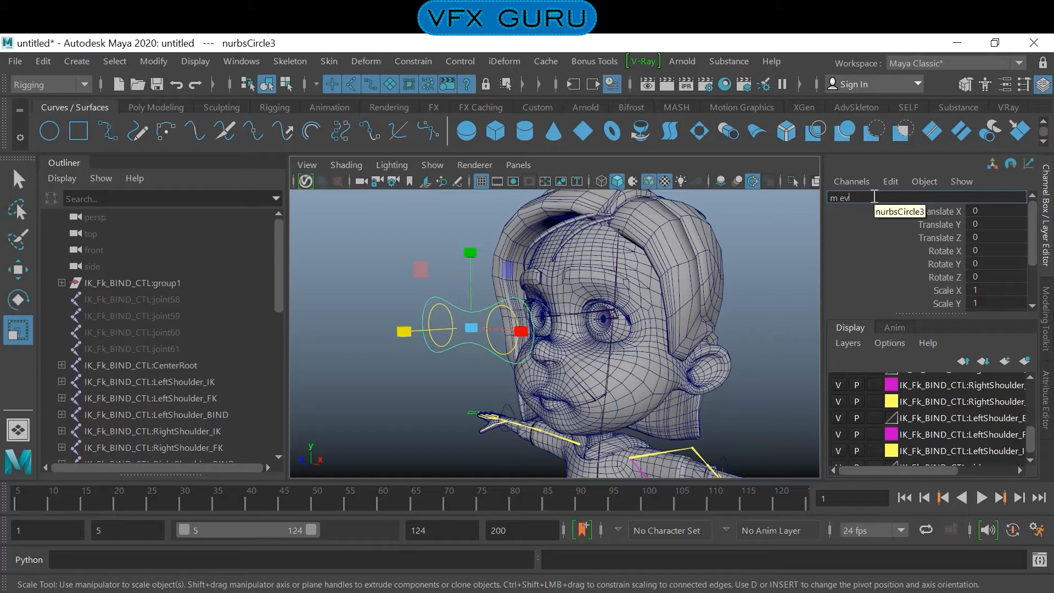
key(Return)
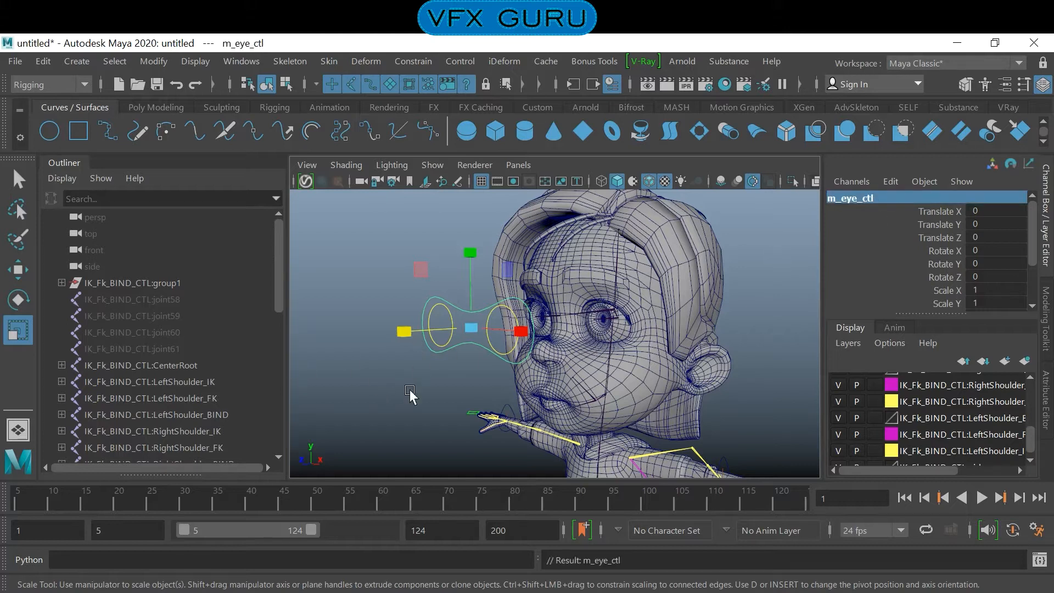
- Parent l_eye_ctl and r_eye_ctl under m_eye_ctl and expand its hierarchy
scroll(199, 364, down, 8)
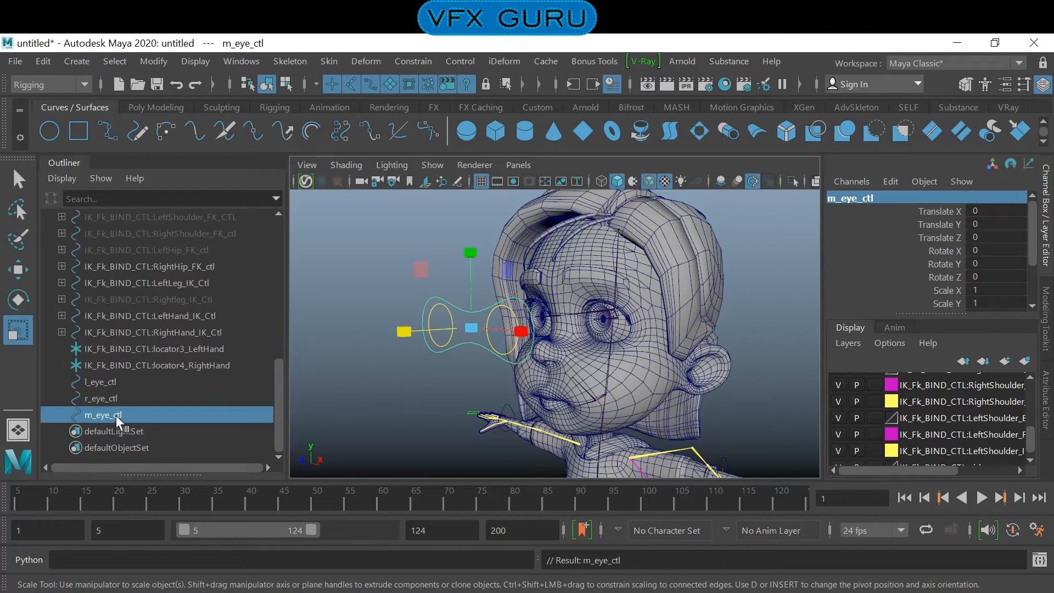
click(115, 383)
shift+click(112, 399)
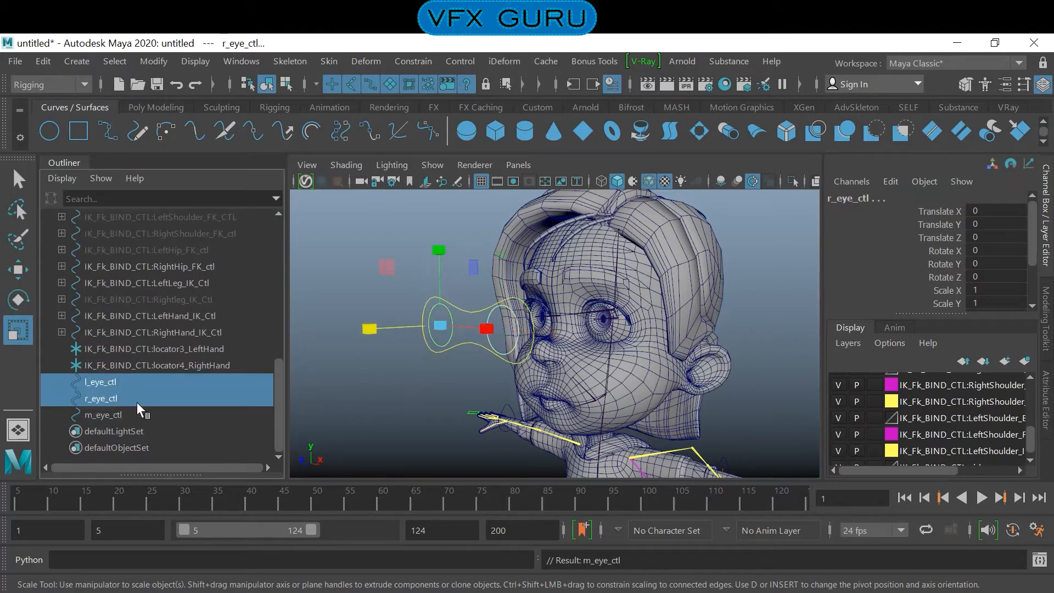
mouse_move(99, 419)
middle_down()
mouse_move(99, 386)
mouse_move(97, 414)
middle_up()
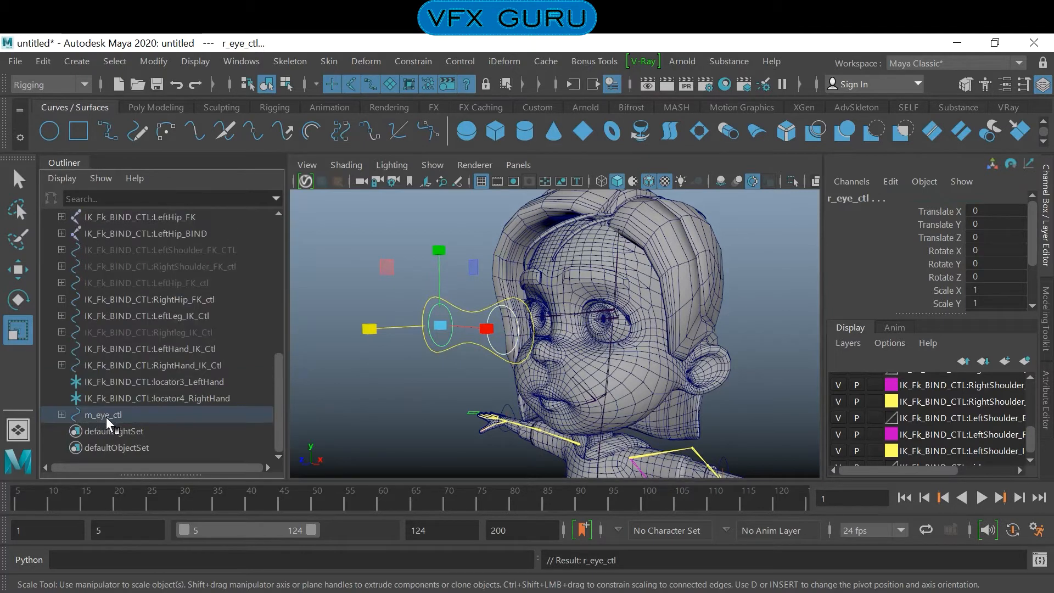
click(62, 415)
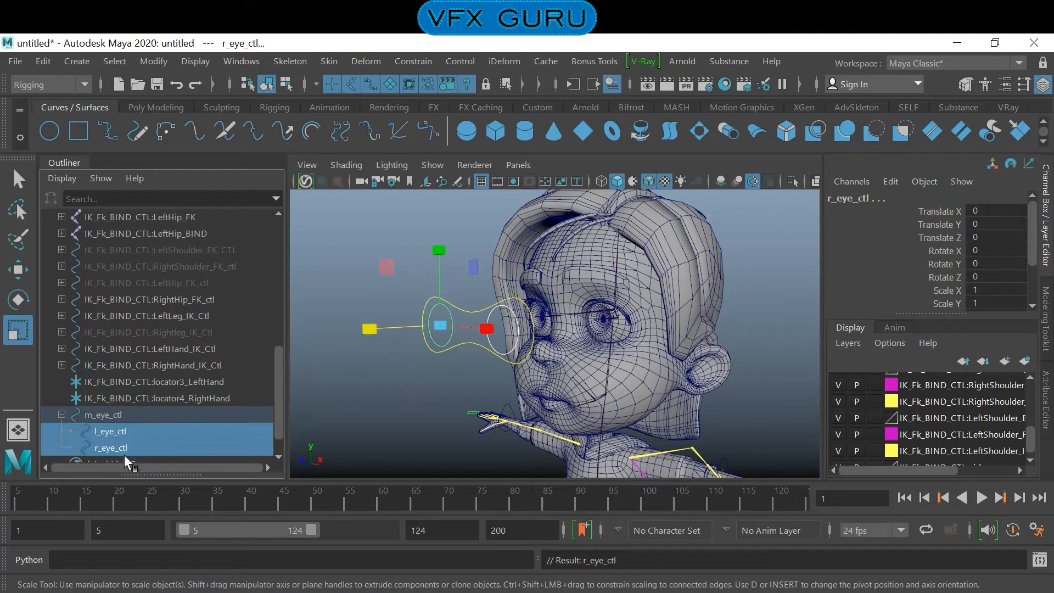
- Test-move m_eye_ctl to check that both eye circles follow, undo the move and clear the selection
click(100, 414)
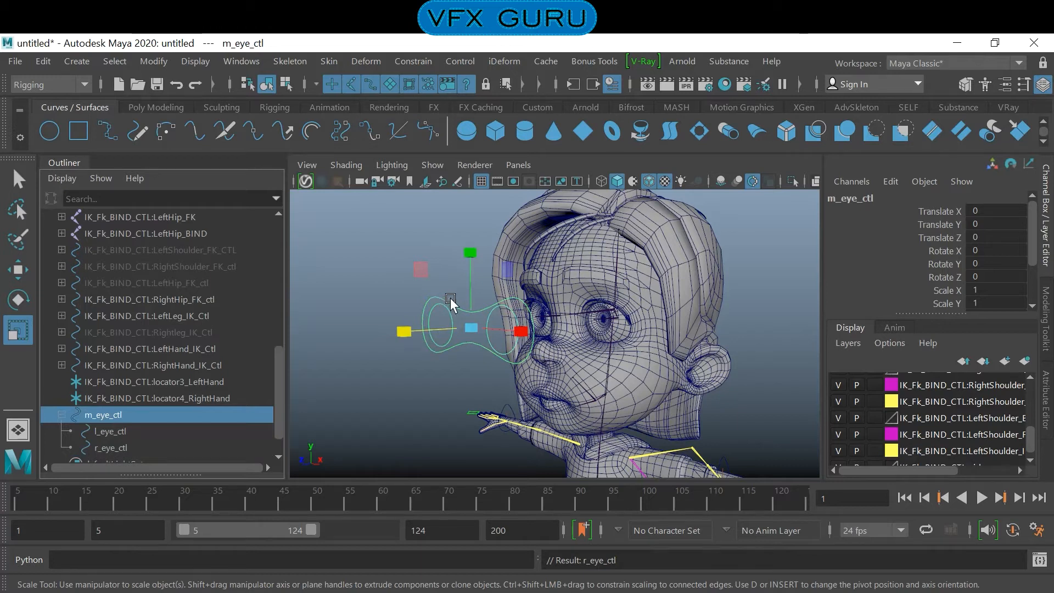
key(w)
drag(479, 329, 528, 345)
key(ctrl+z)
click(723, 311)
- Set the girl mesh's display layer to Template so that the eye joints can be picked
alt+drag(627, 354, 500, 369)
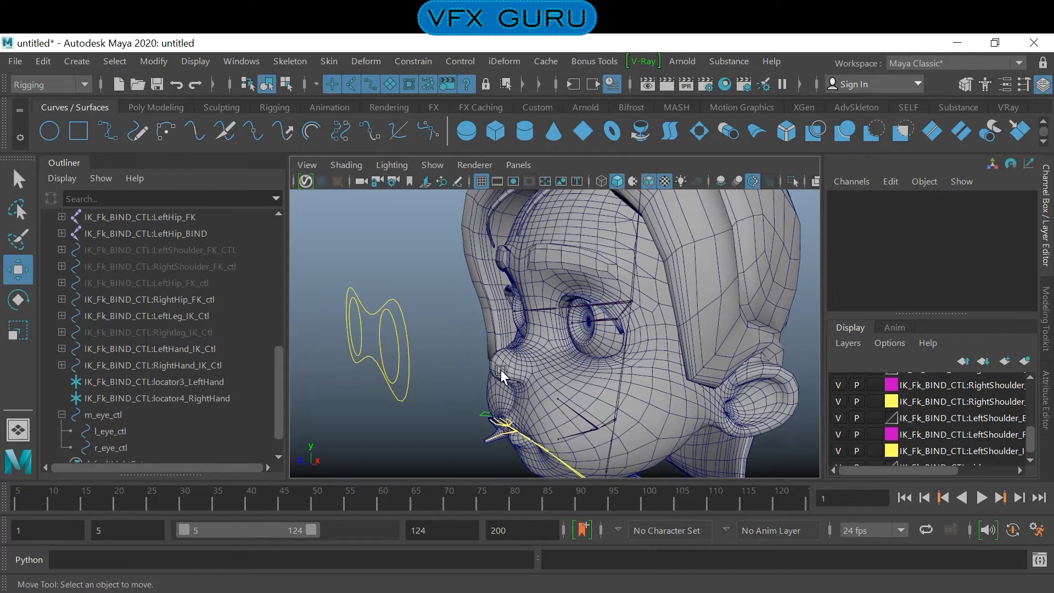
click(394, 378)
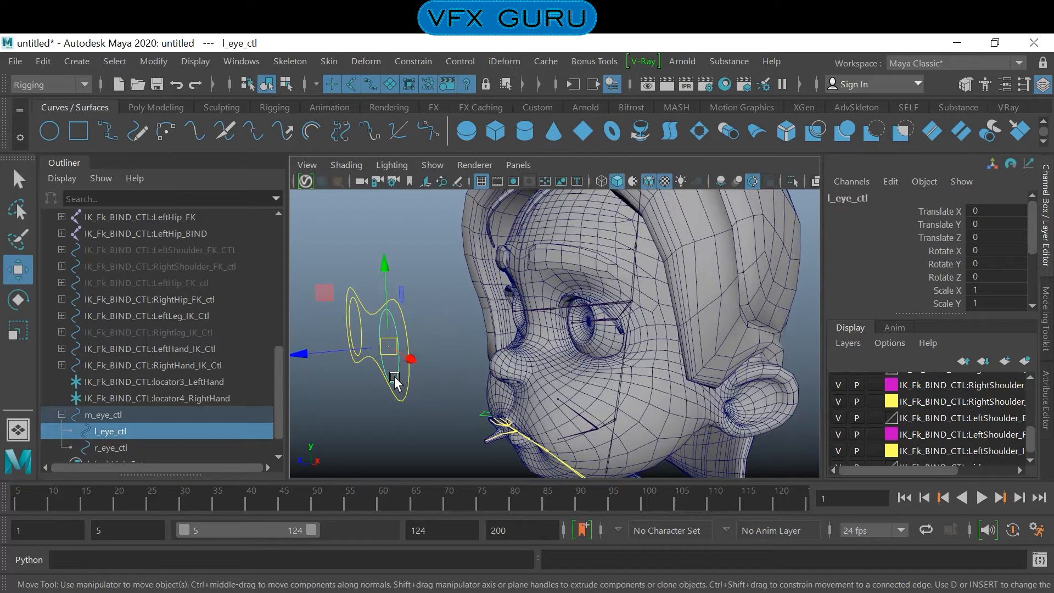
click(595, 340)
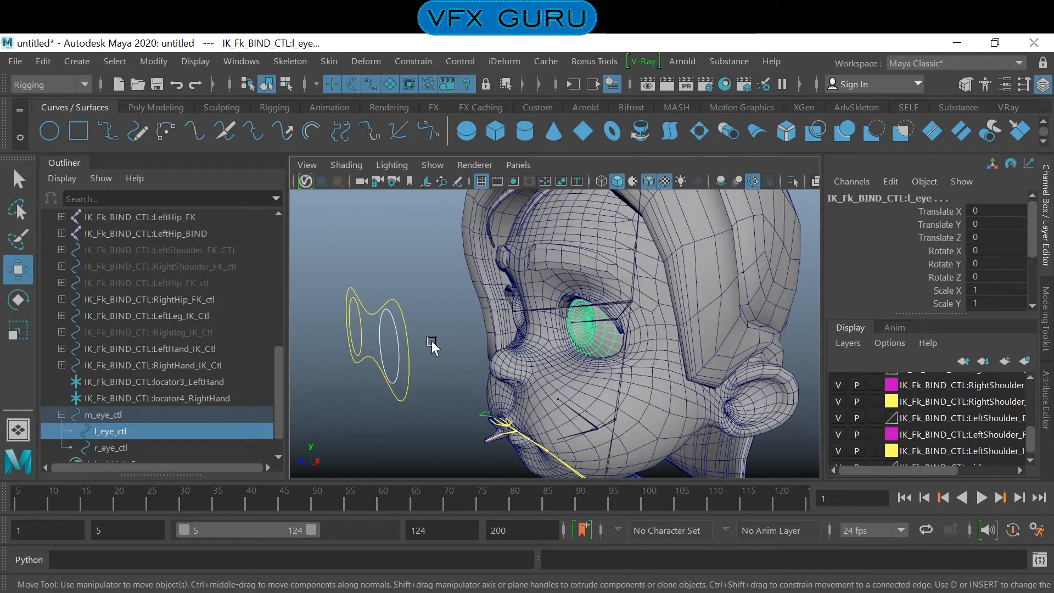
click(392, 344)
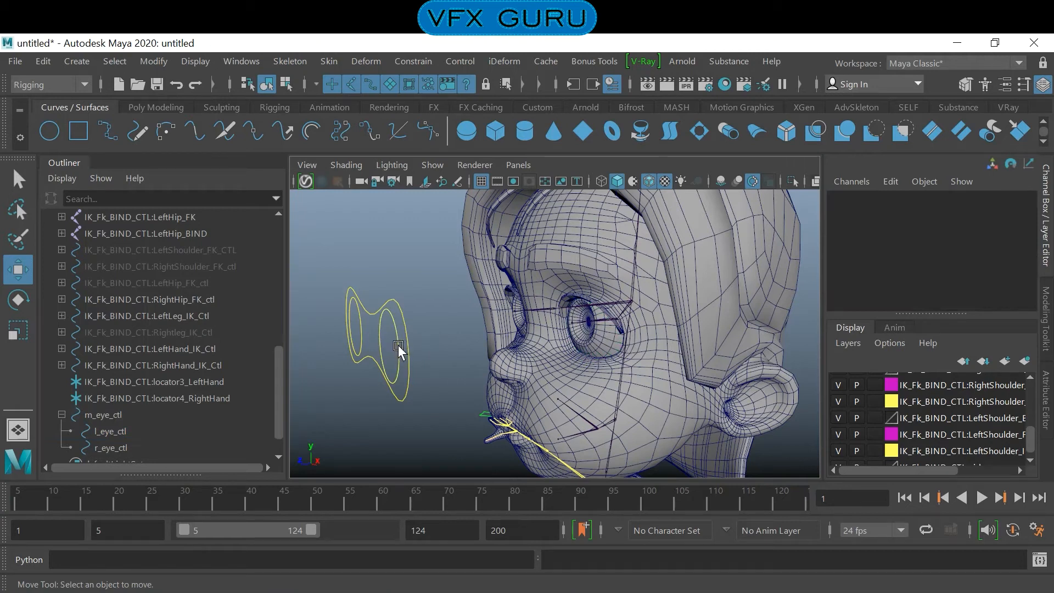
scroll(856, 422, down, 1)
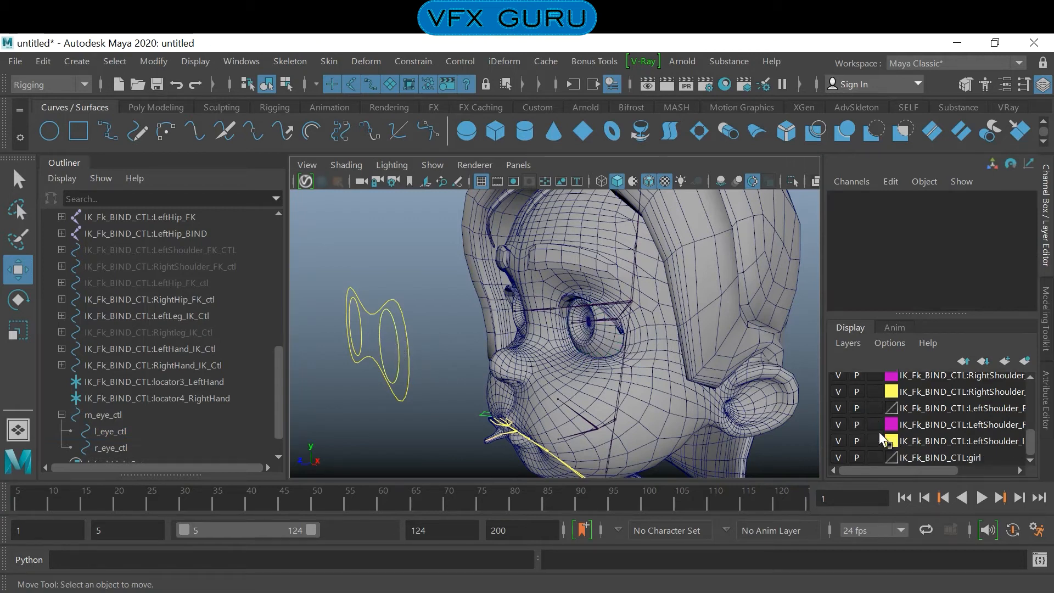
click(872, 457)
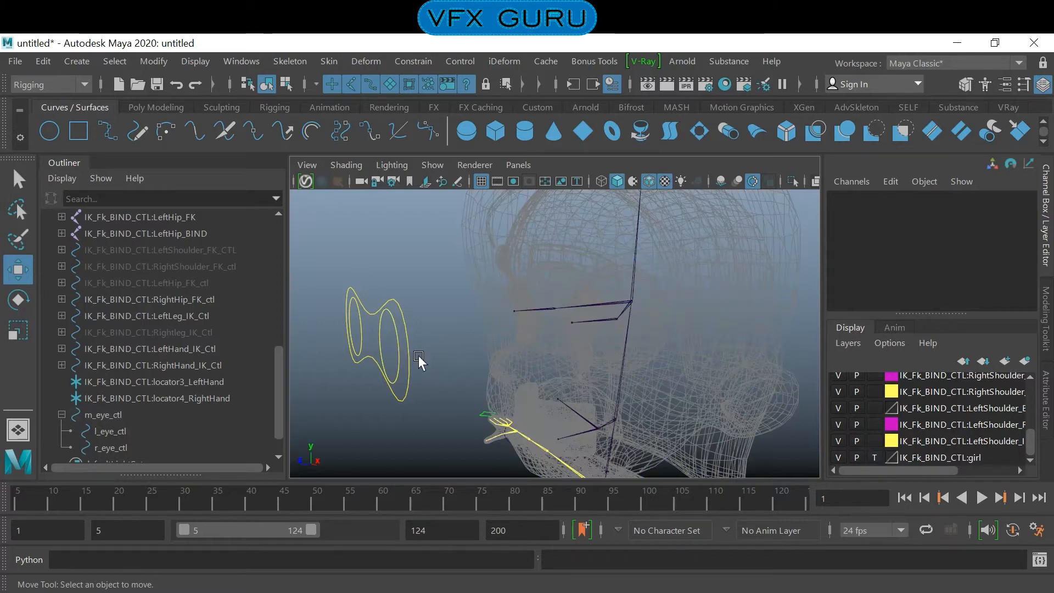
- Aim-constrain the left eye joint to l_eye_ctl, using reset options with Maintain offset enabled
click(399, 362)
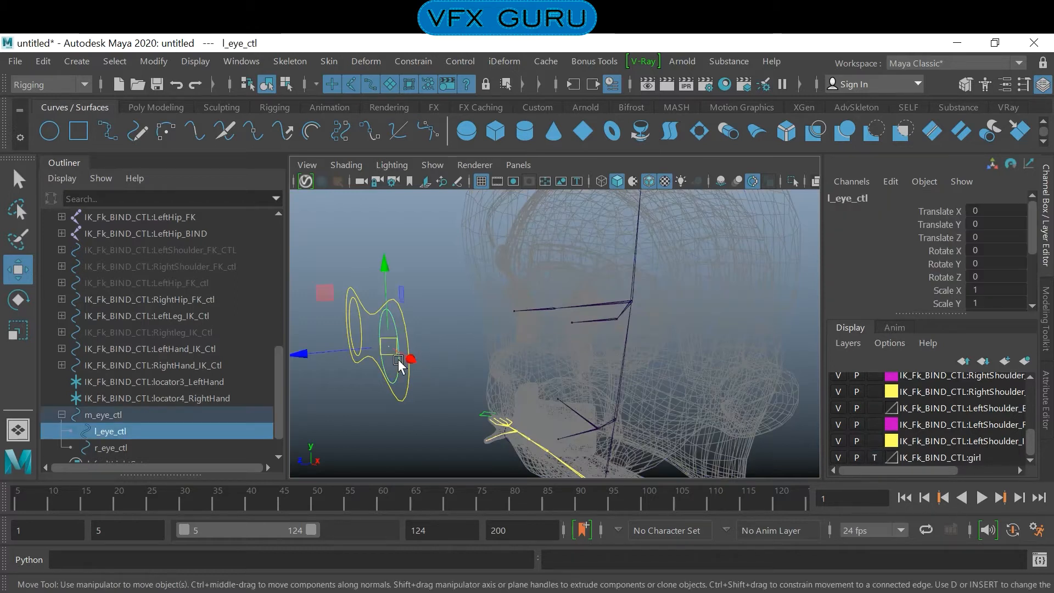
click(608, 318)
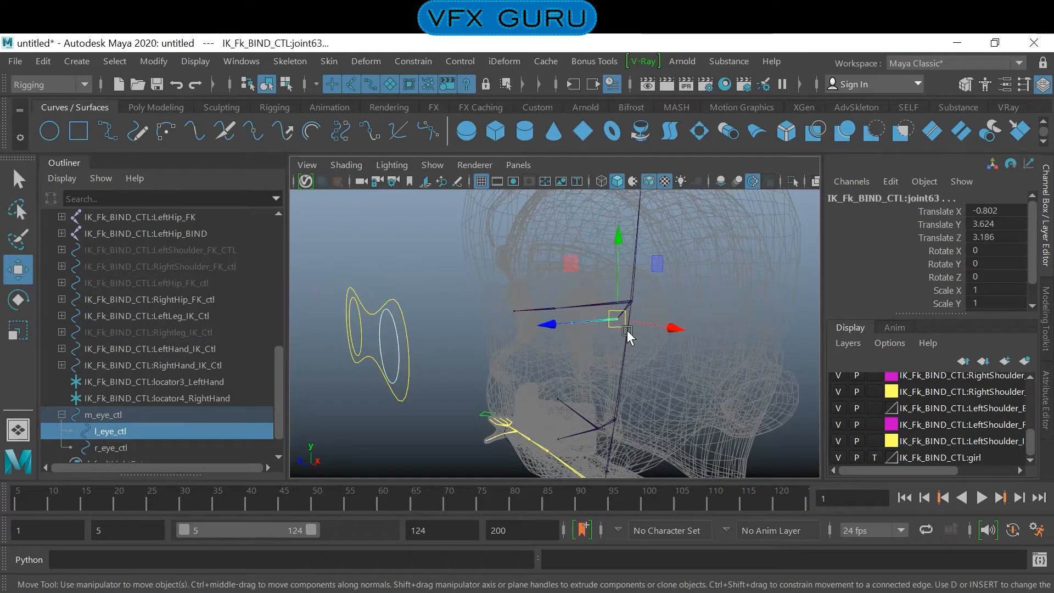
click(427, 63)
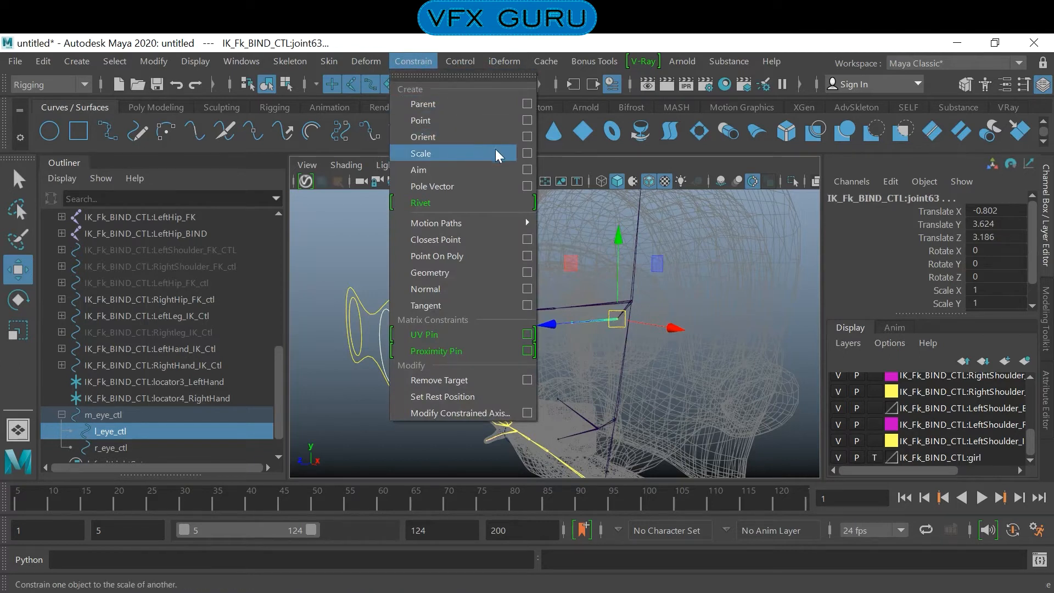
click(528, 170)
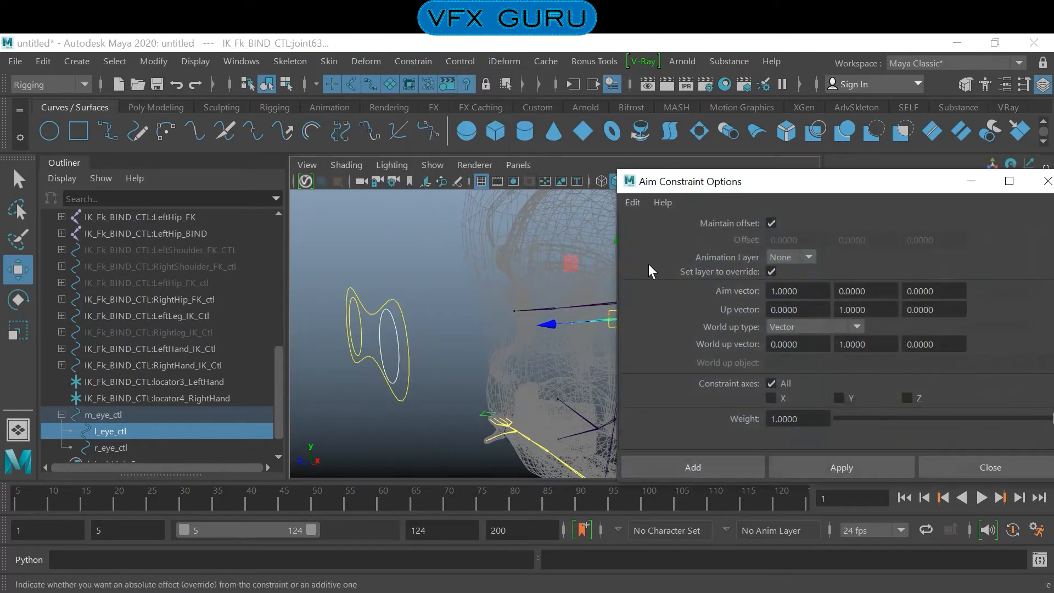
click(631, 202)
click(638, 235)
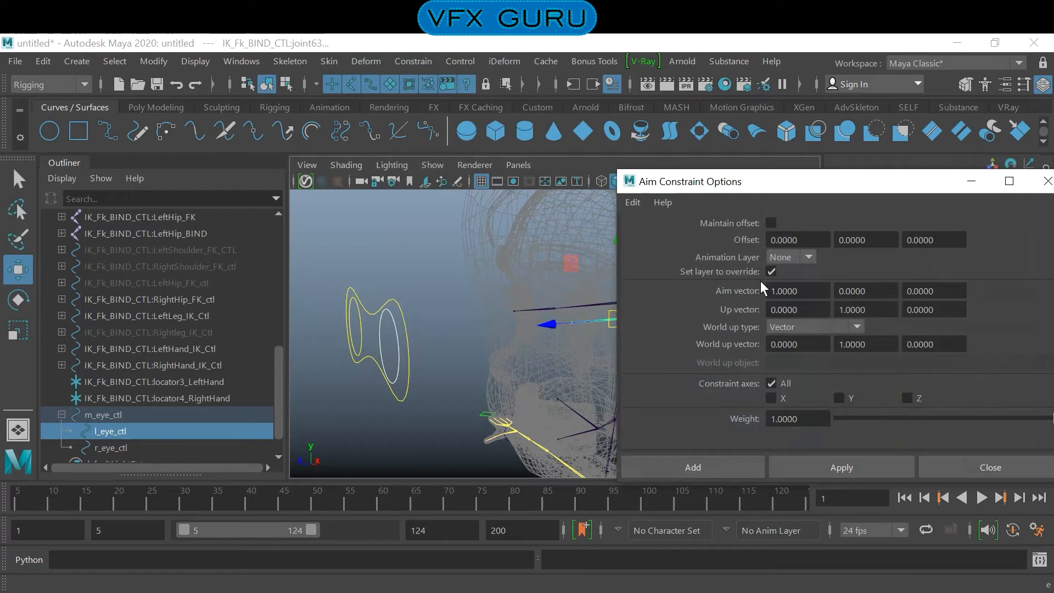
click(771, 223)
click(709, 464)
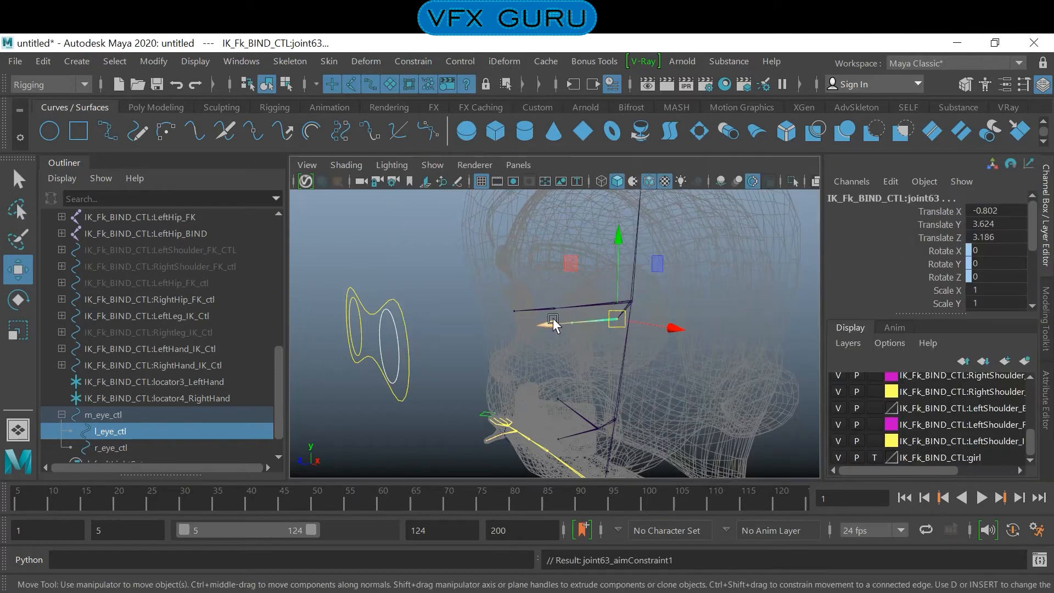
- Aim-constrain the right eye joint to r_eye_ctl with Maintain offset enabled
click(362, 334)
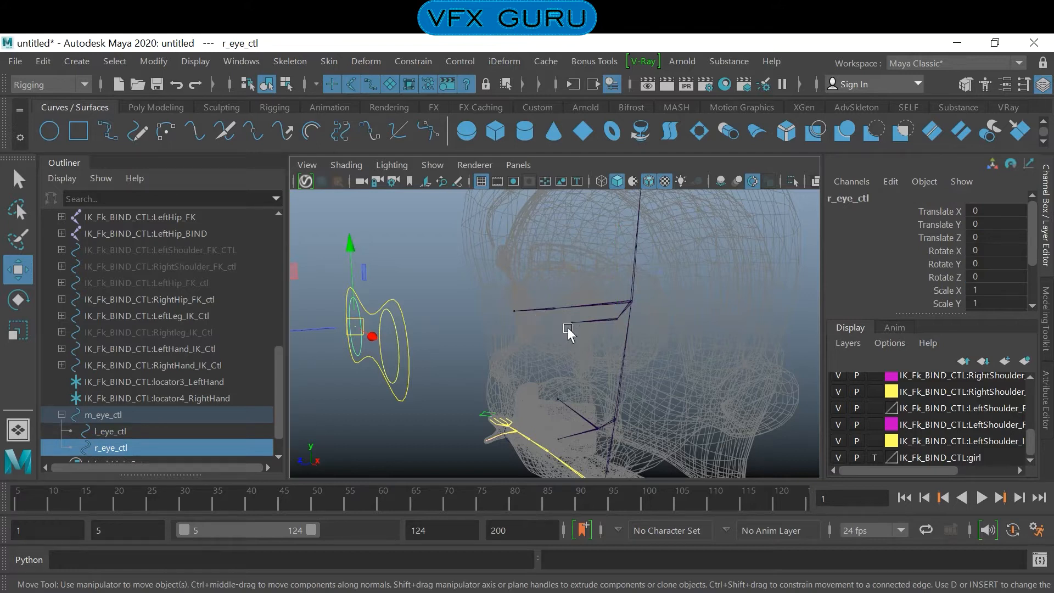
alt+drag(551, 349, 543, 338)
shift+click(523, 318)
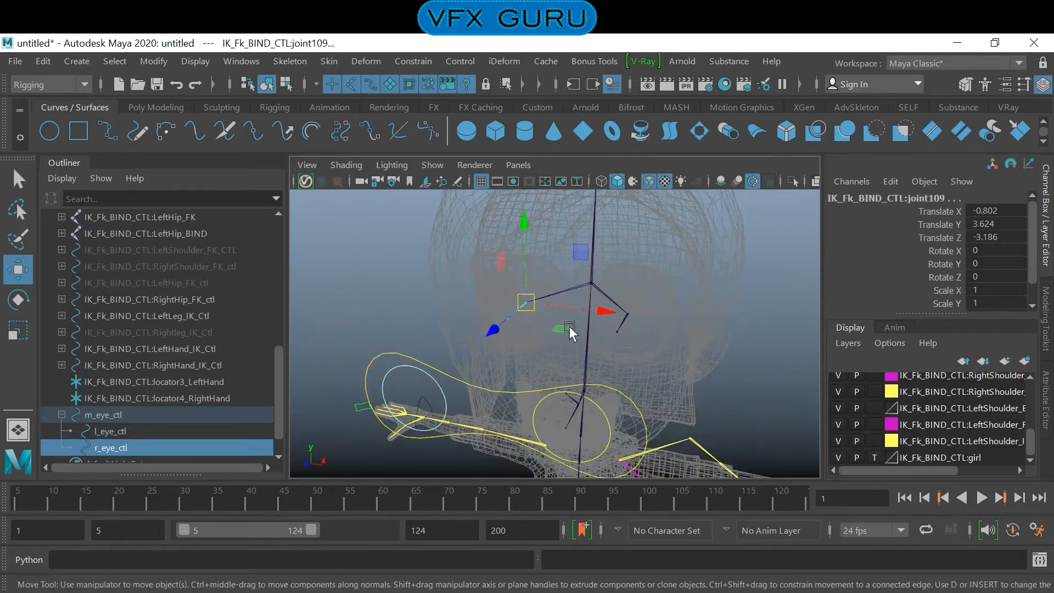
click(392, 61)
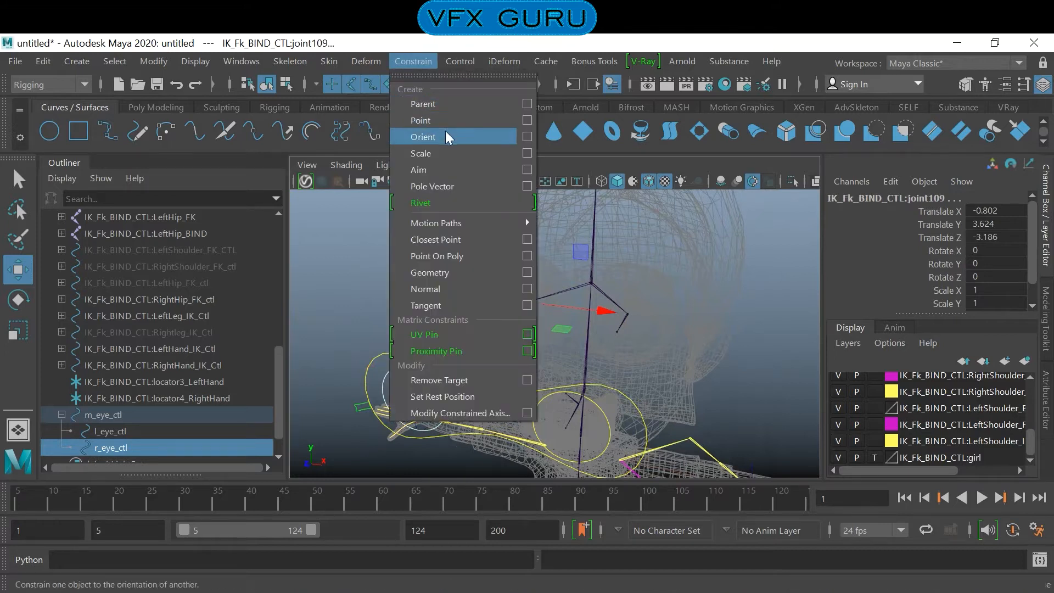
click(527, 169)
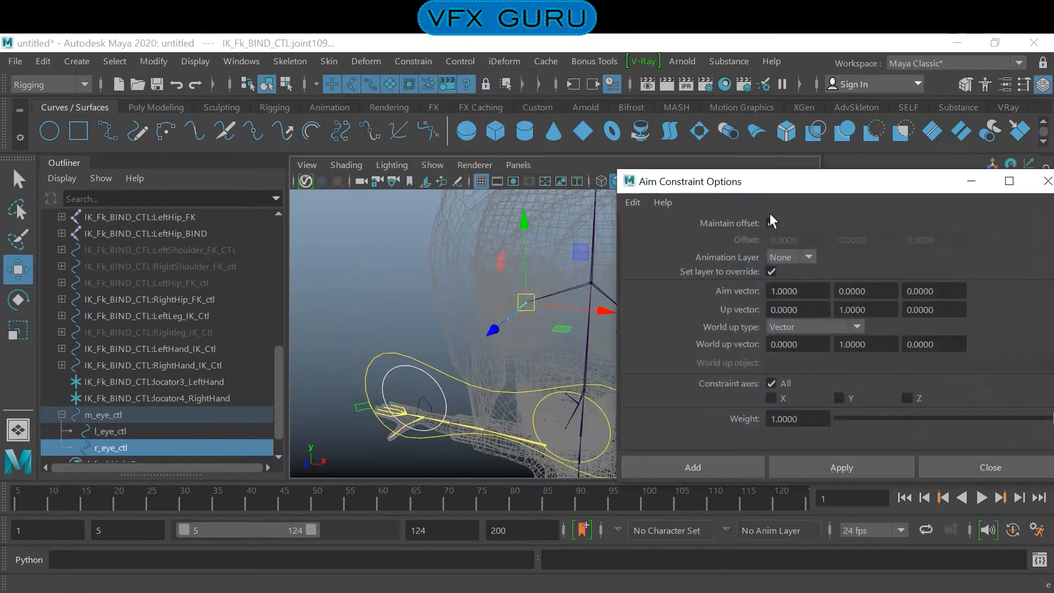
click(713, 462)
- Test-move m_eye_ctl to check that both eye joints aim at their controls, and undo the move
click(486, 387)
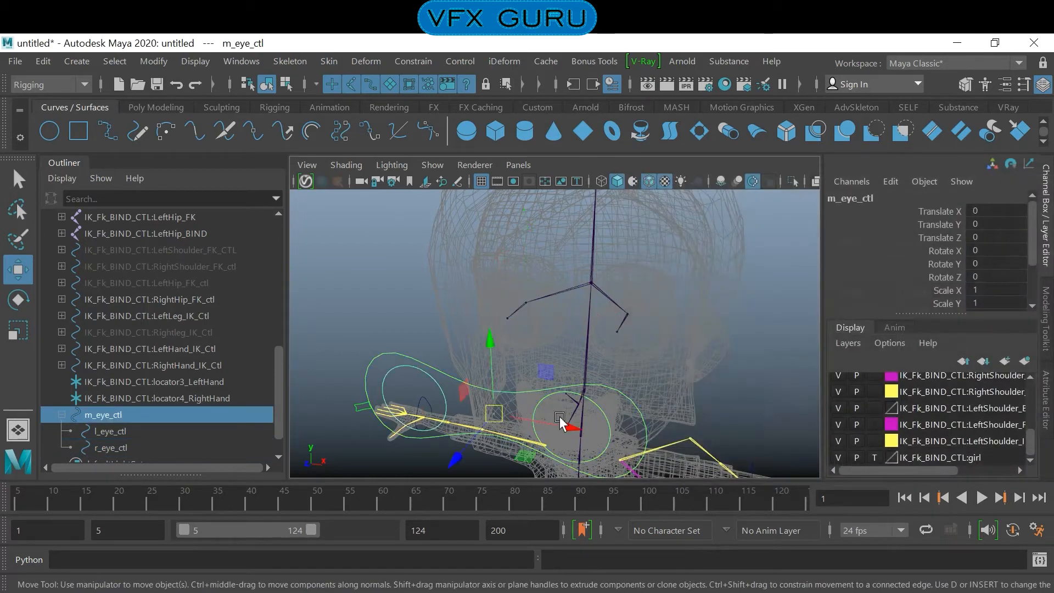
drag(510, 417, 565, 275)
key(ctrl+z)
- Clear the selection and return the girl mesh's display layer from Template to its normal selectable state
click(742, 324)
alt+drag(722, 336, 639, 327)
click(874, 457)
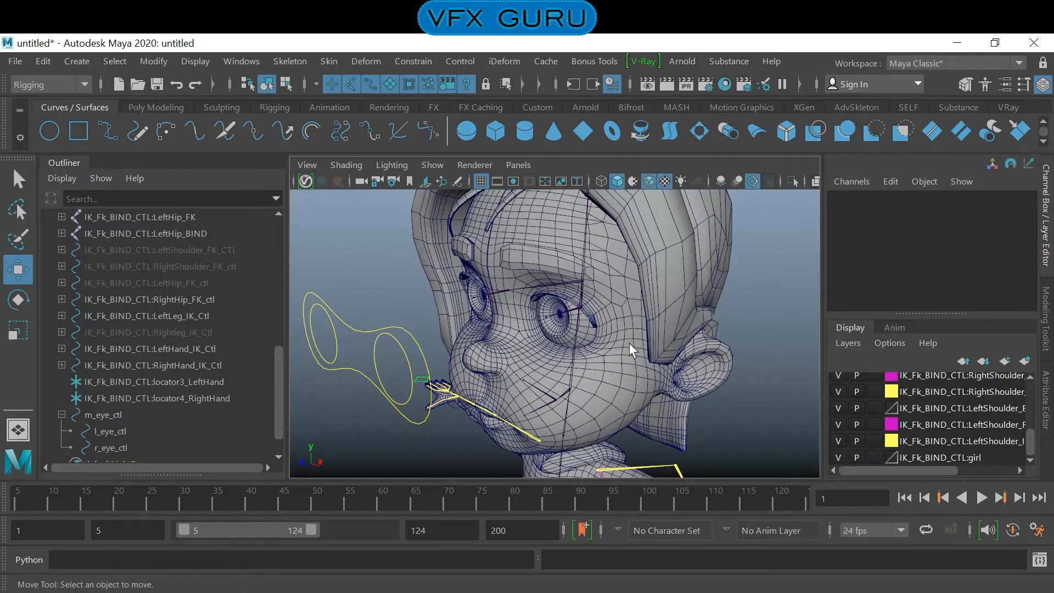
- Bind the l_eye mesh to the left eye joint with Bind Skin, using Selected joints, Closest distance, Classic linear and max influences 5
alt+right_drag(541, 322, 634, 357)
alt+drag(634, 357, 605, 354)
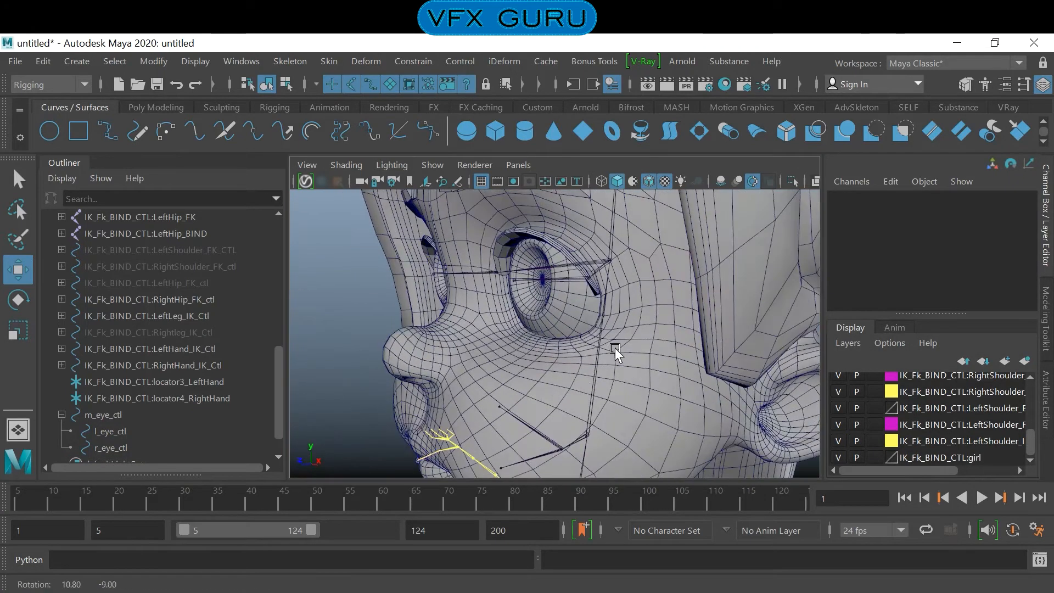
click(553, 331)
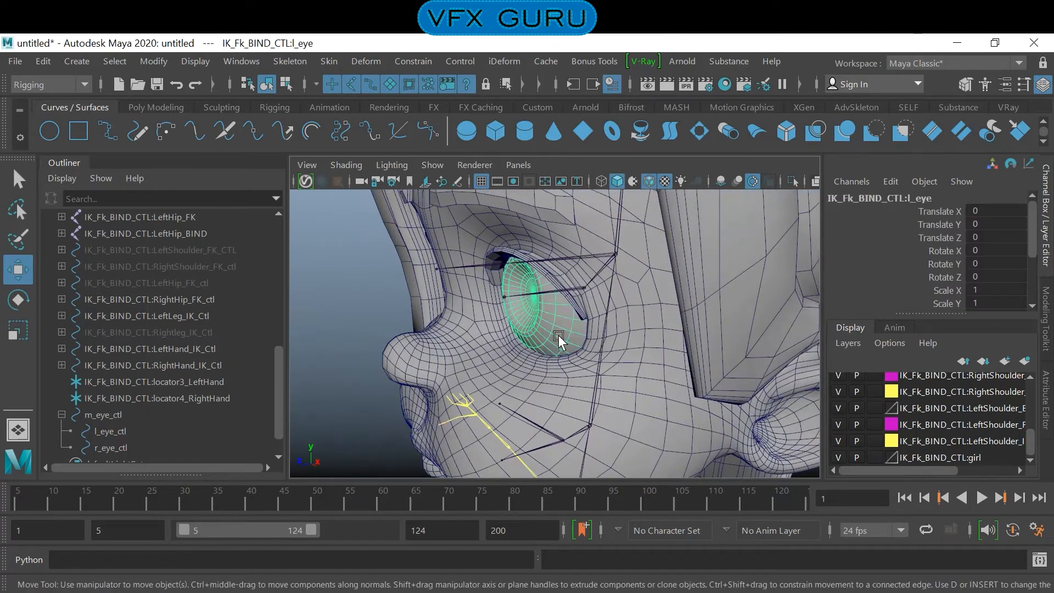
click(569, 288)
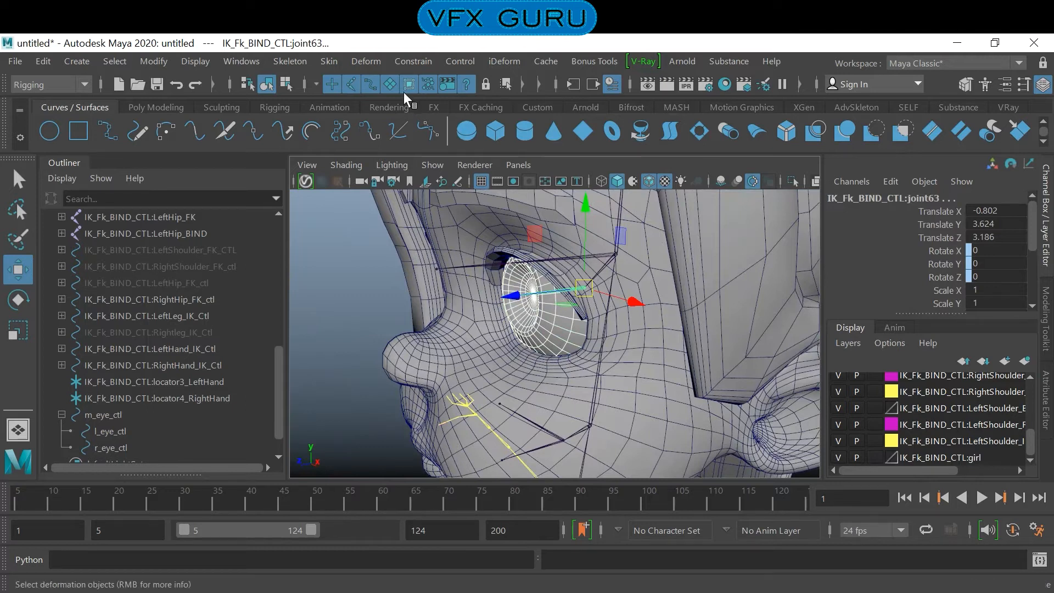
click(330, 61)
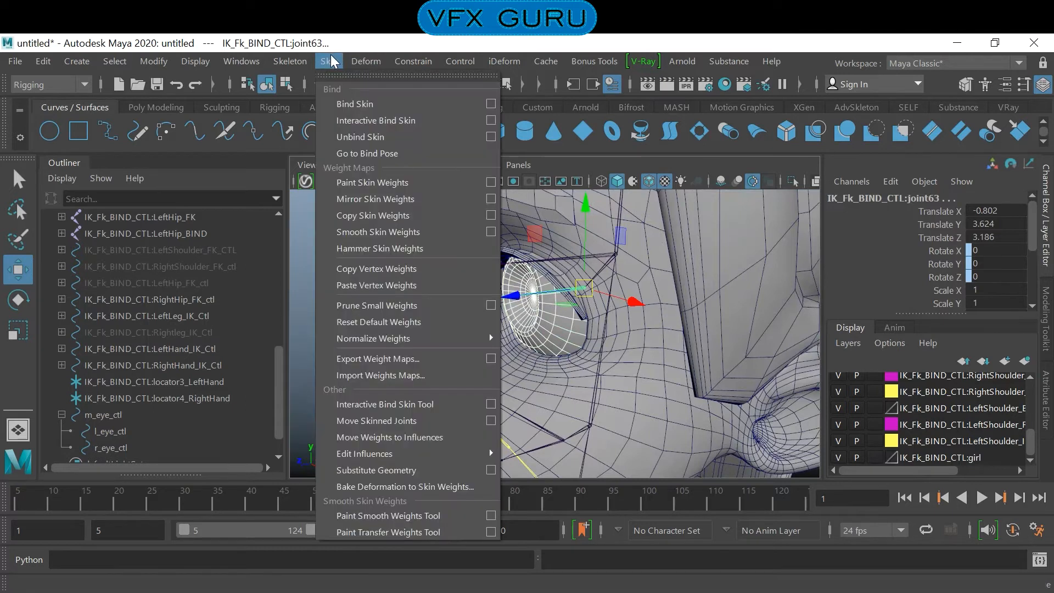
click(491, 104)
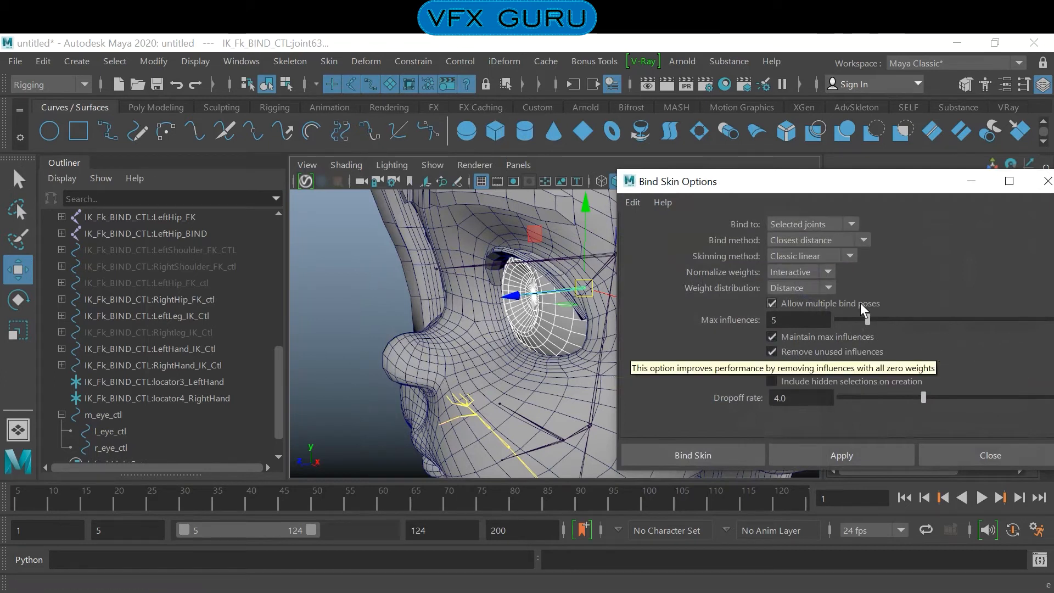
click(743, 455)
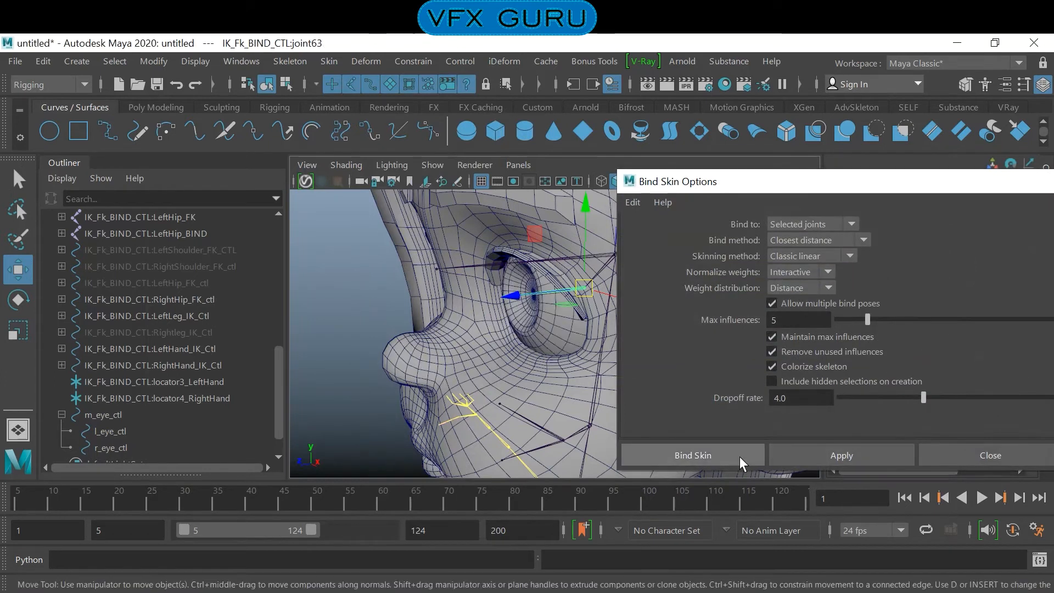
- Bind the r_eye mesh to the right eye joint with the same Bind Skin options, and clear the selection
alt+drag(485, 360, 572, 286)
click(516, 247)
click(525, 286)
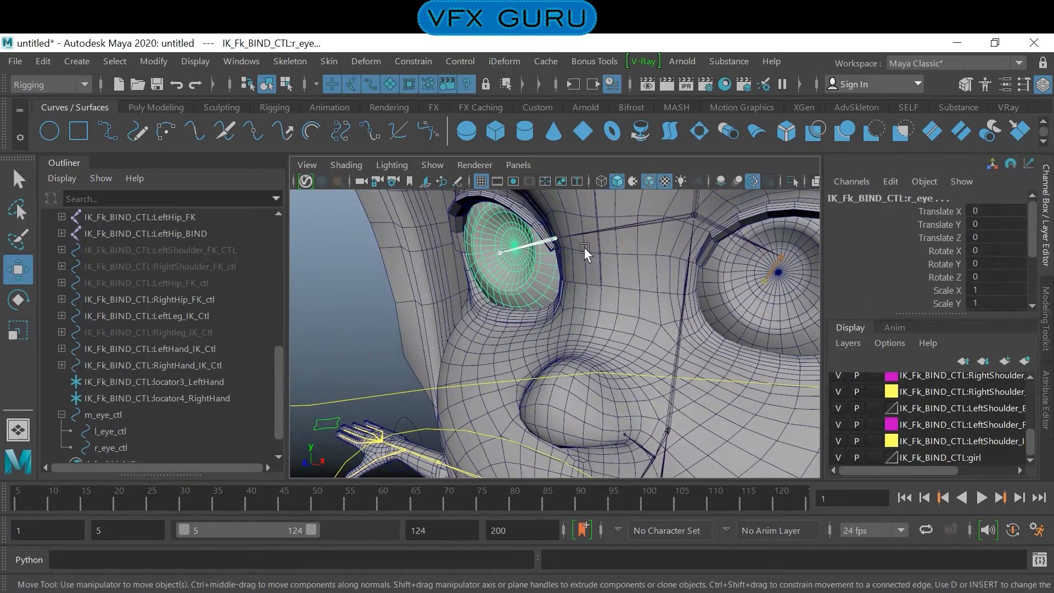
click(340, 56)
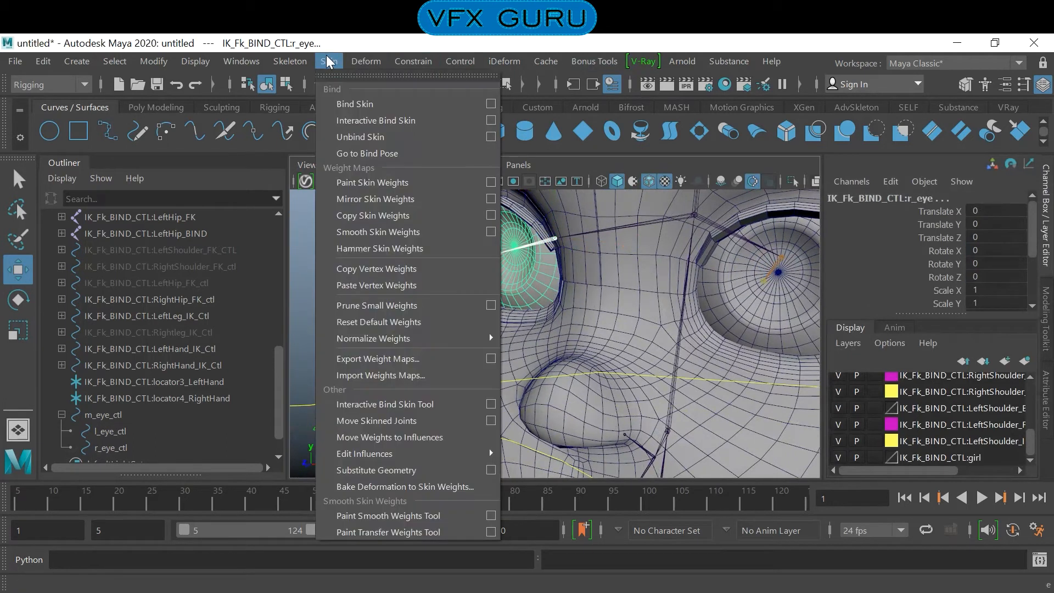
click(488, 105)
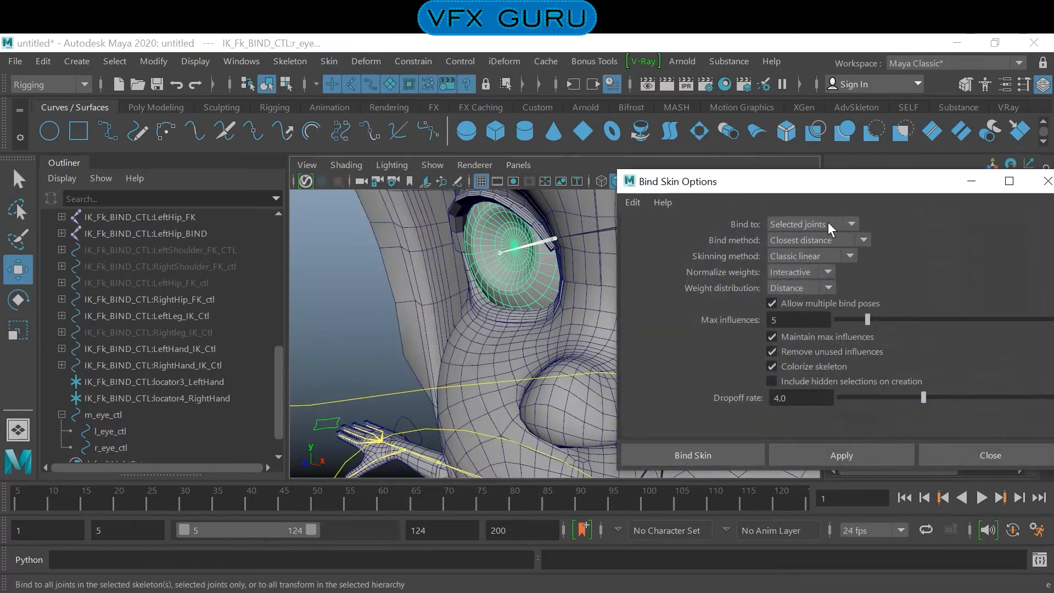
click(692, 456)
click(343, 333)
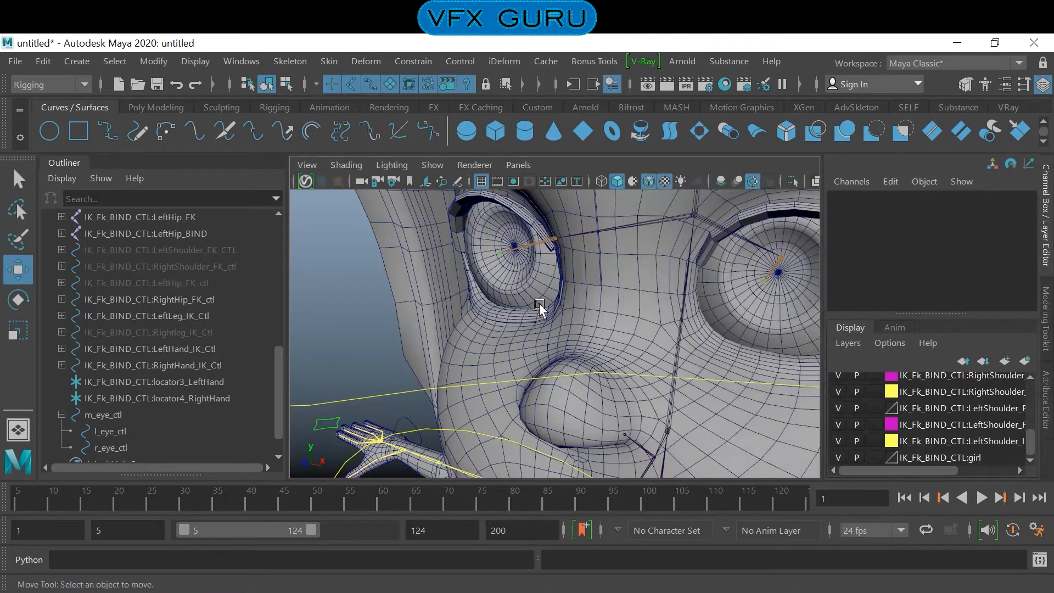
- Inspect the r_eye mesh's joint influence with the Paint Skin Weights tool
click(532, 289)
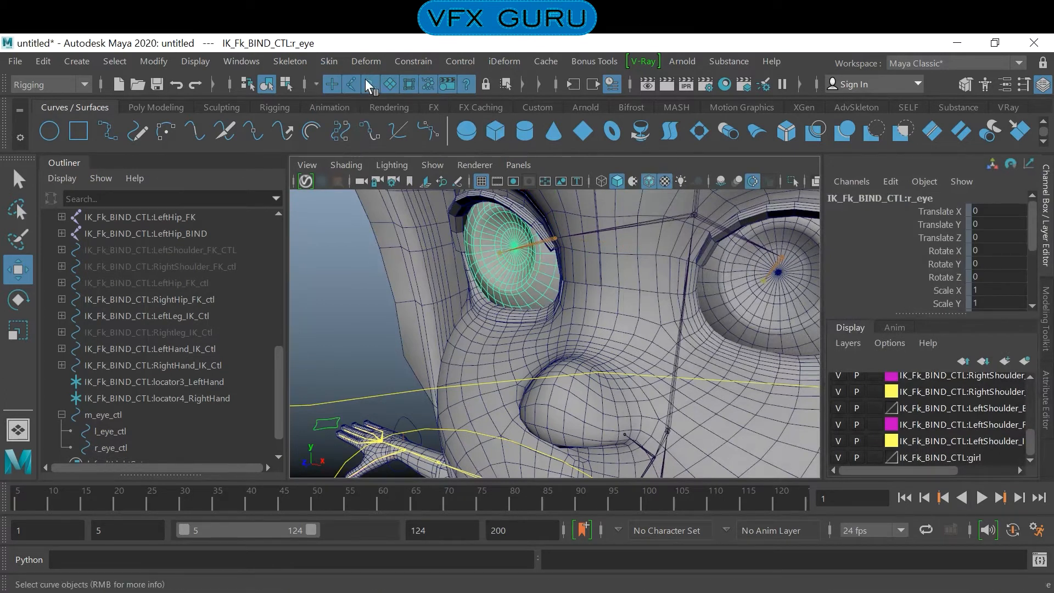
click(328, 61)
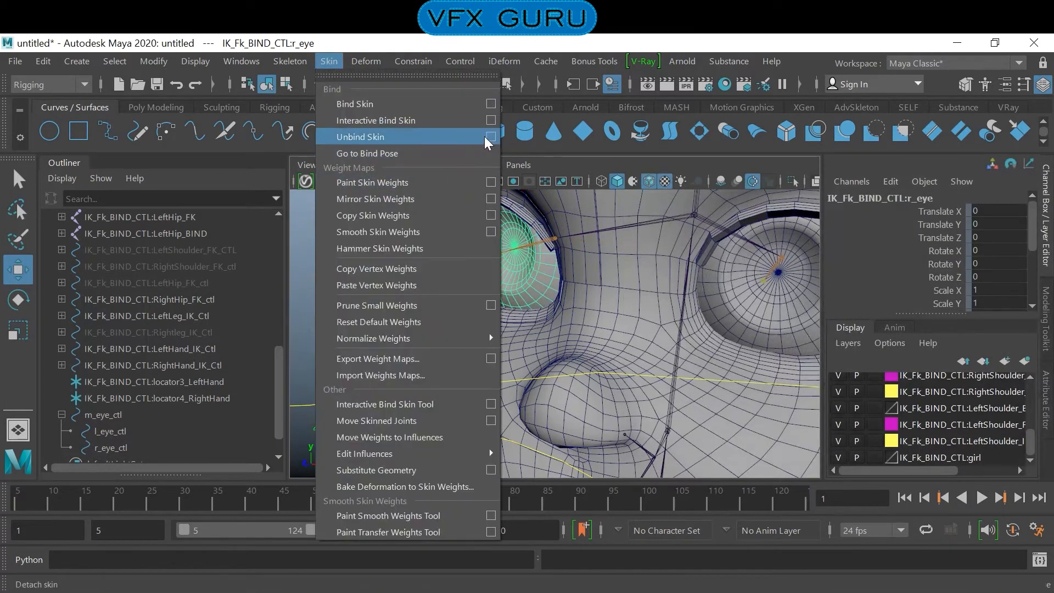
click(490, 189)
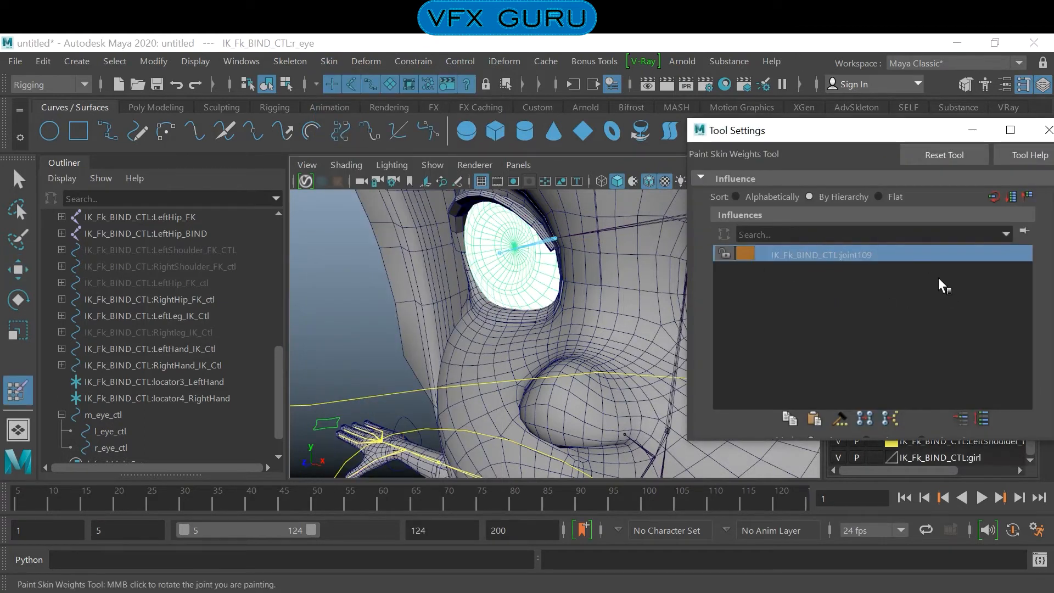
alt+middle_drag(589, 324, 377, 285)
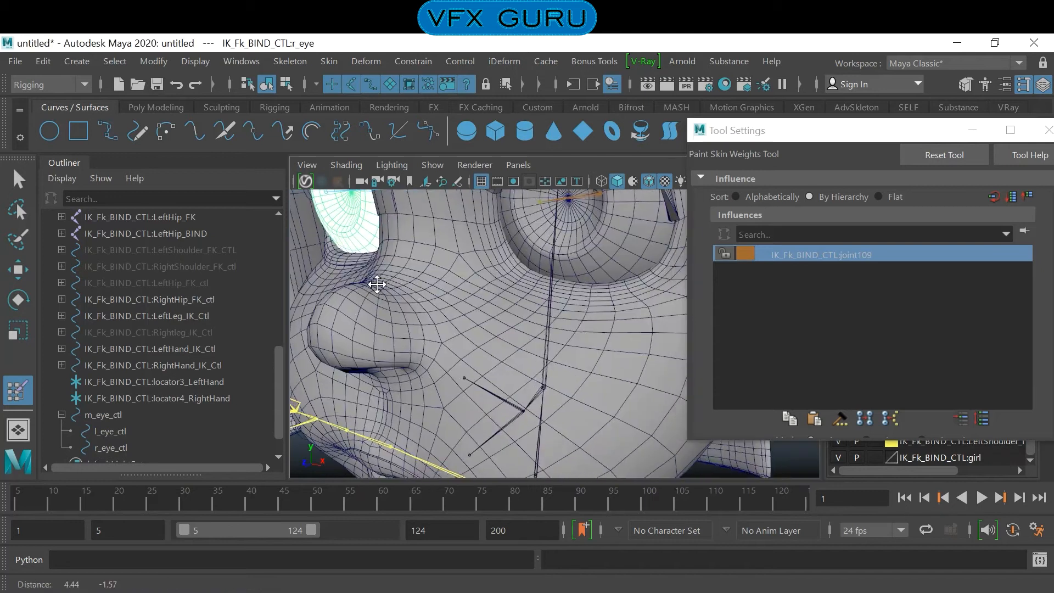
- Inspect the l_eye mesh's joint influence with the Paint Skin Weights tool, then return to the Select tool with nothing selected
key(q)
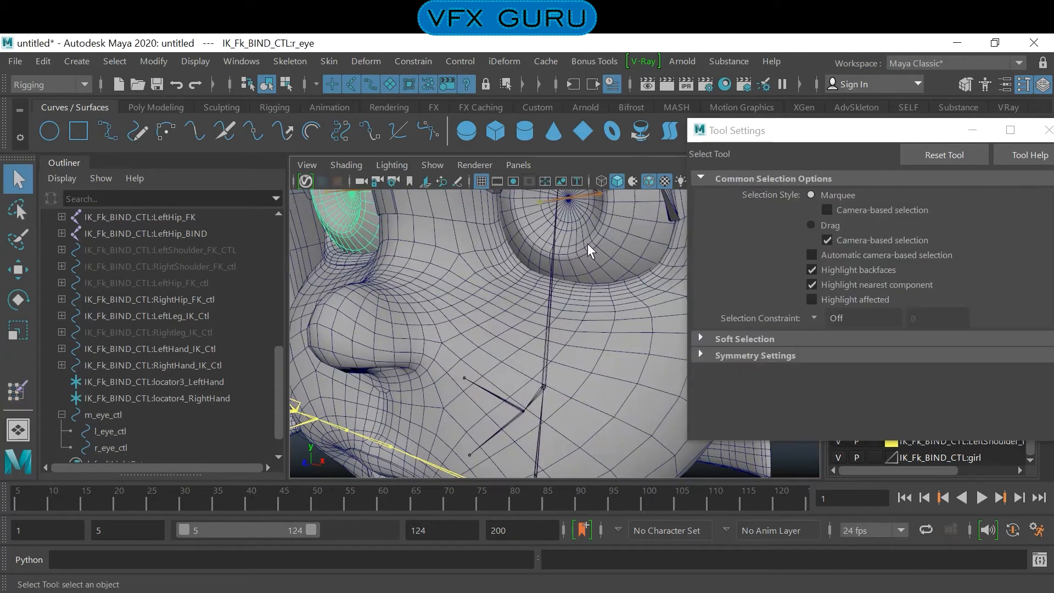
click(587, 243)
click(17, 391)
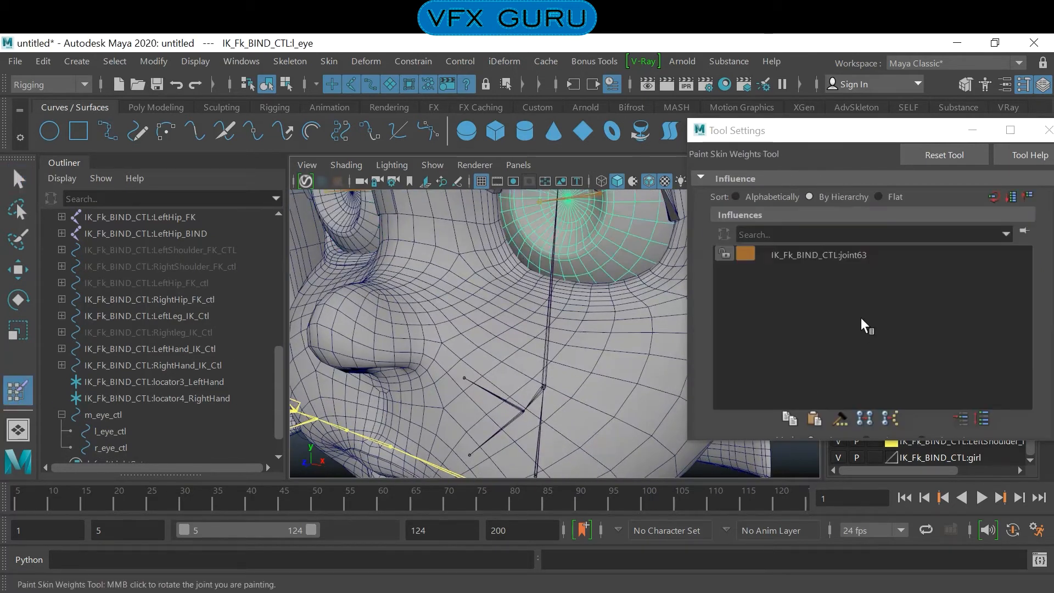
click(827, 255)
scroll(609, 301, down, 5)
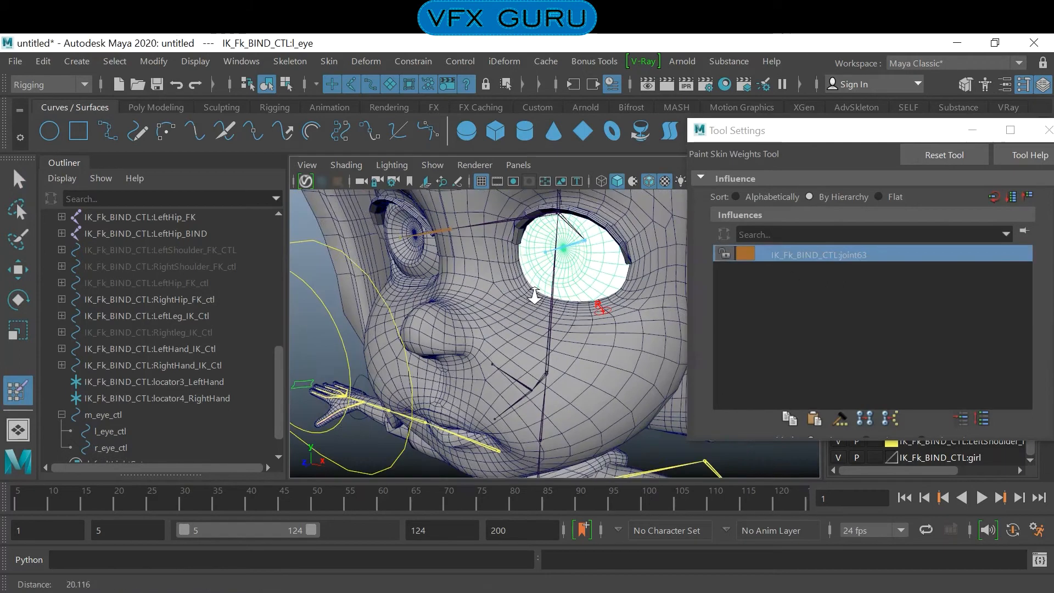
key(q)
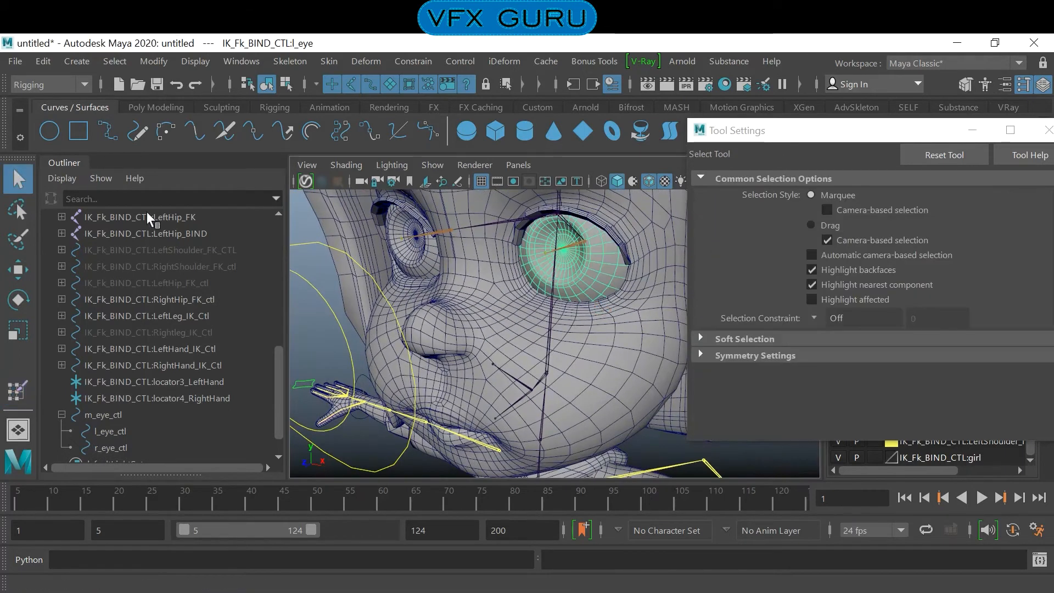
scroll(370, 327, down, 5)
click(383, 241)
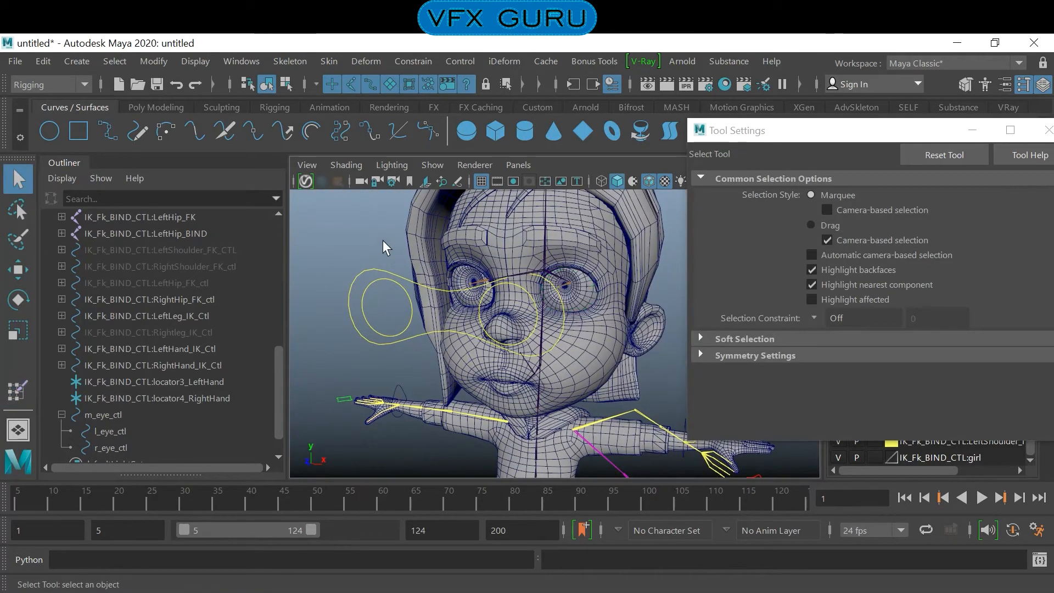
- Test-move m_eye_ctl to check that both skinned eyeballs follow it, and undo the moves
alt+drag(512, 280, 477, 285)
alt+right_drag(477, 285, 558, 317)
alt+drag(557, 317, 541, 327)
alt+right_drag(541, 327, 559, 336)
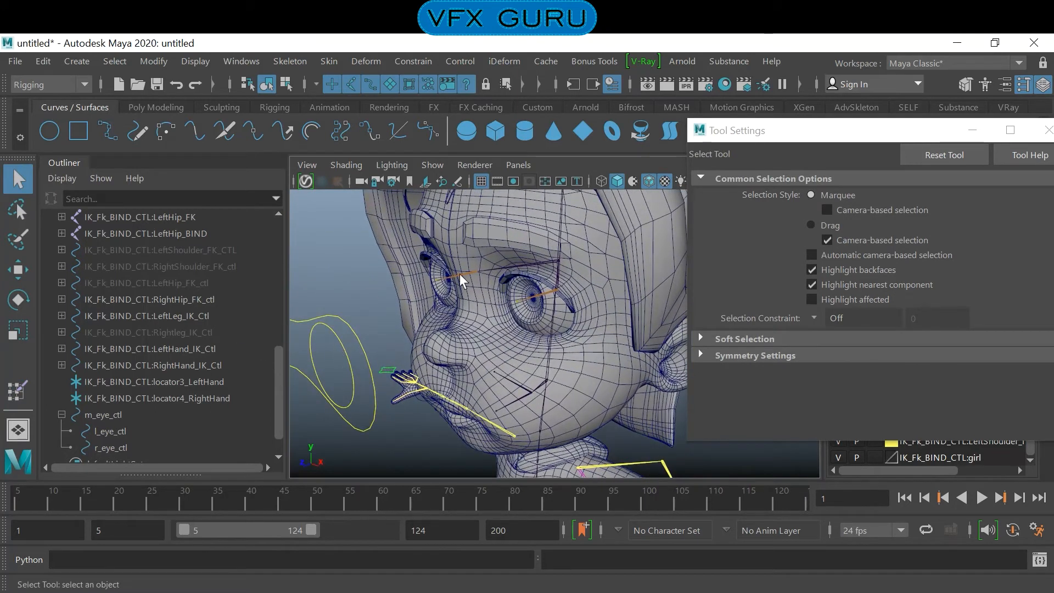
alt+middle_drag(441, 351, 479, 338)
alt+drag(479, 338, 431, 333)
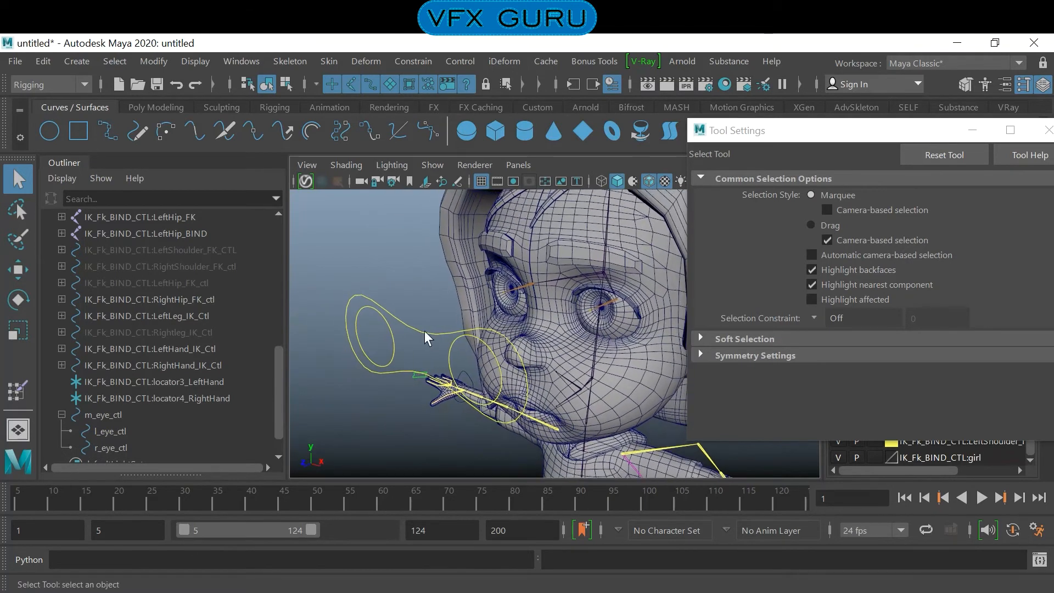
click(420, 330)
key(w)
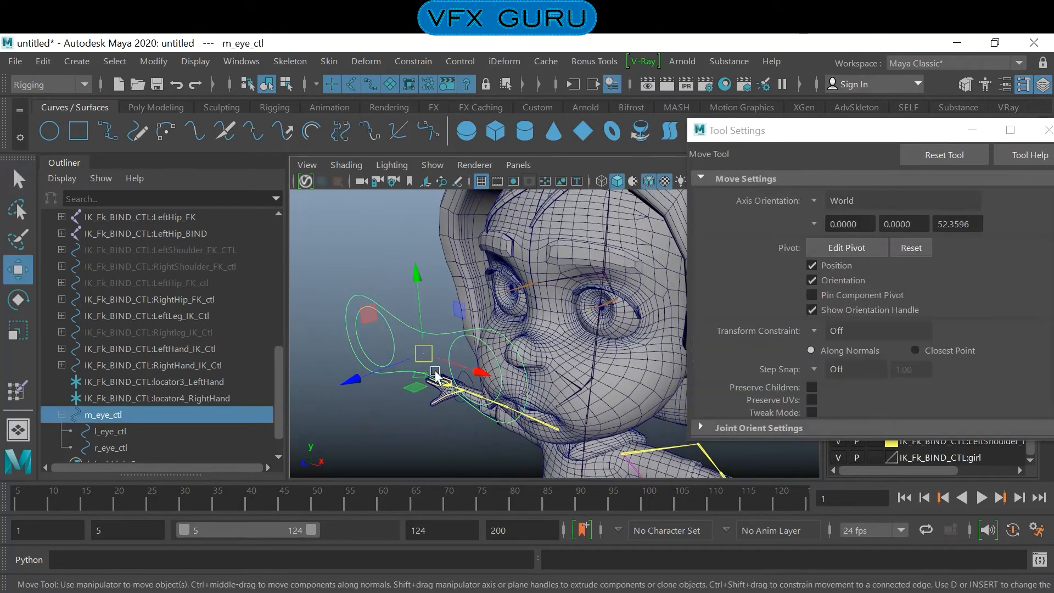
drag(424, 354, 376, 373)
key(ctrl+z)
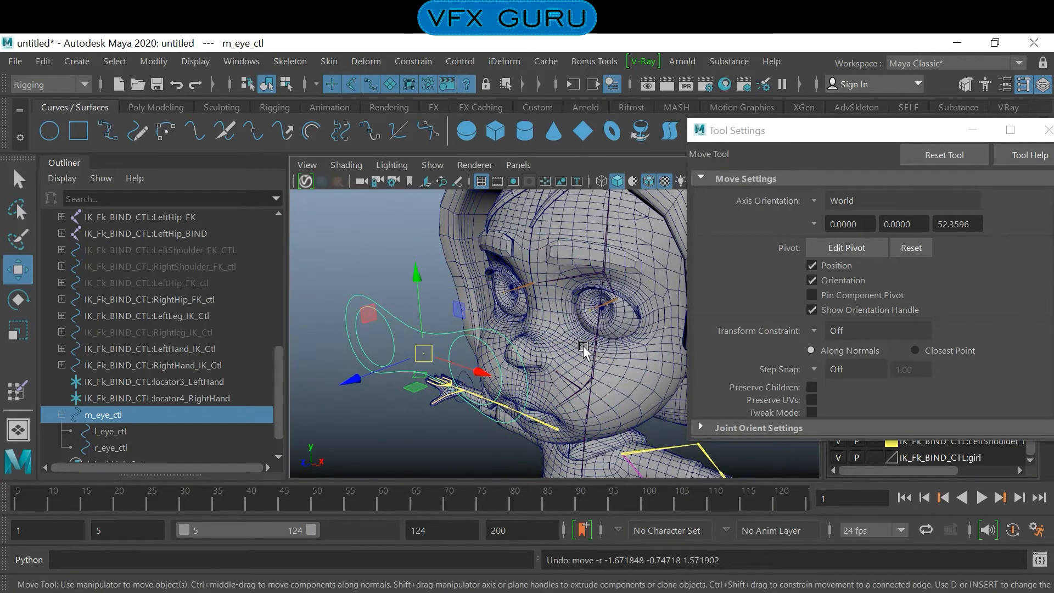
mouse_move(424, 357)
mouse_down()
mouse_move(421, 261)
mouse_move(558, 383)
mouse_move(414, 384)
mouse_move(532, 321)
mouse_move(417, 428)
mouse_move(493, 269)
mouse_move(384, 357)
mouse_move(502, 291)
mouse_move(367, 381)
mouse_move(413, 395)
mouse_move(424, 365)
mouse_up()
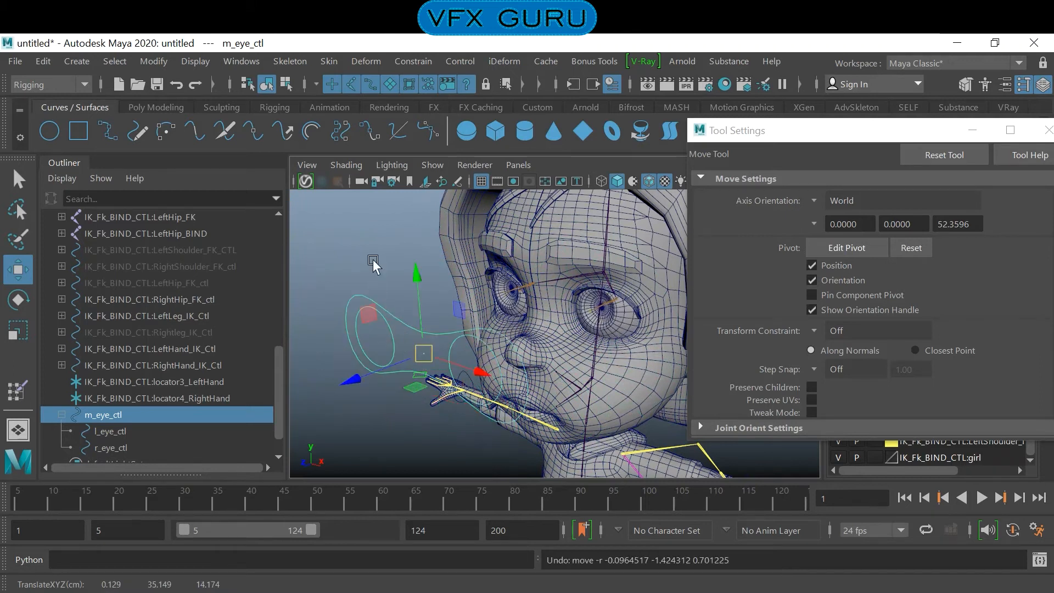
- Clear the selection and close the Tool Settings window
click(394, 262)
scroll(563, 277, down, 3)
alt+drag(563, 277, 515, 285)
alt+right_drag(516, 282, 569, 325)
alt+middle_drag(569, 325, 566, 378)
alt+right_drag(565, 378, 583, 376)
alt+drag(584, 375, 580, 364)
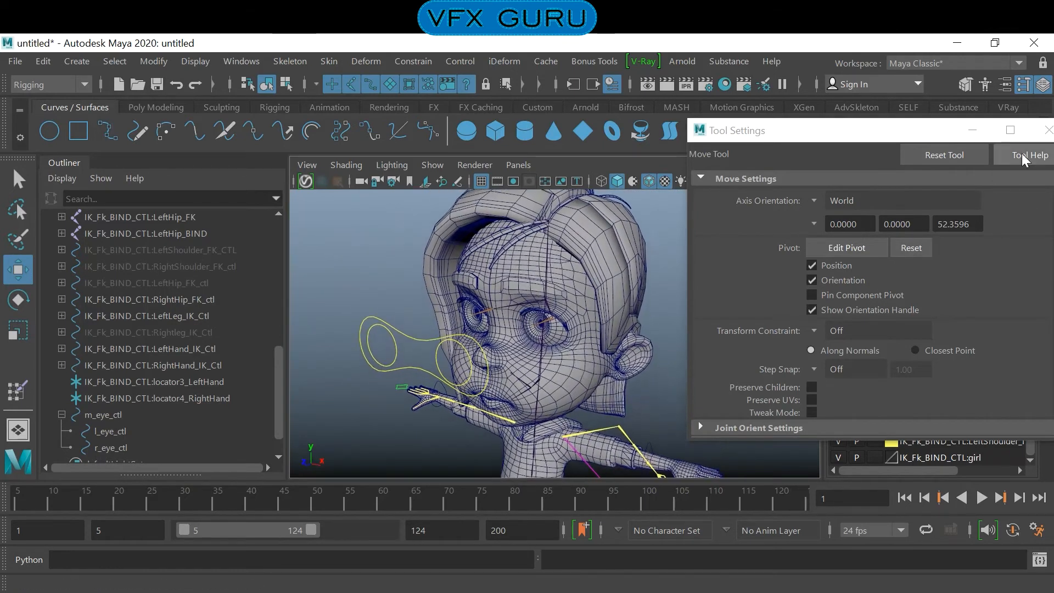
click(1047, 130)
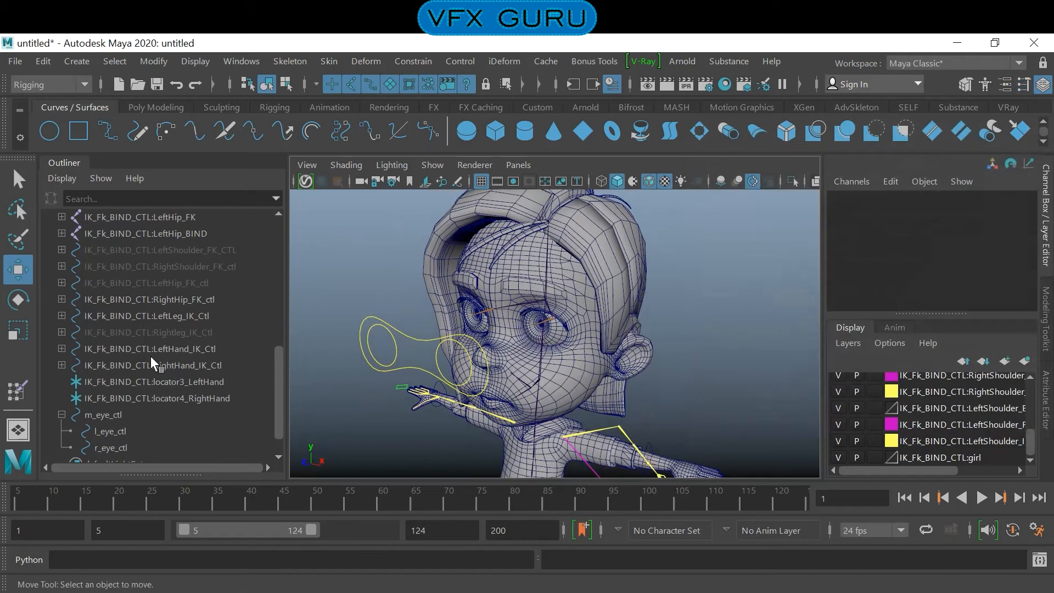
- Select the l_eye mesh and expand group1 in the Outliner to locate the eye meshes
scroll(159, 361, up, 5)
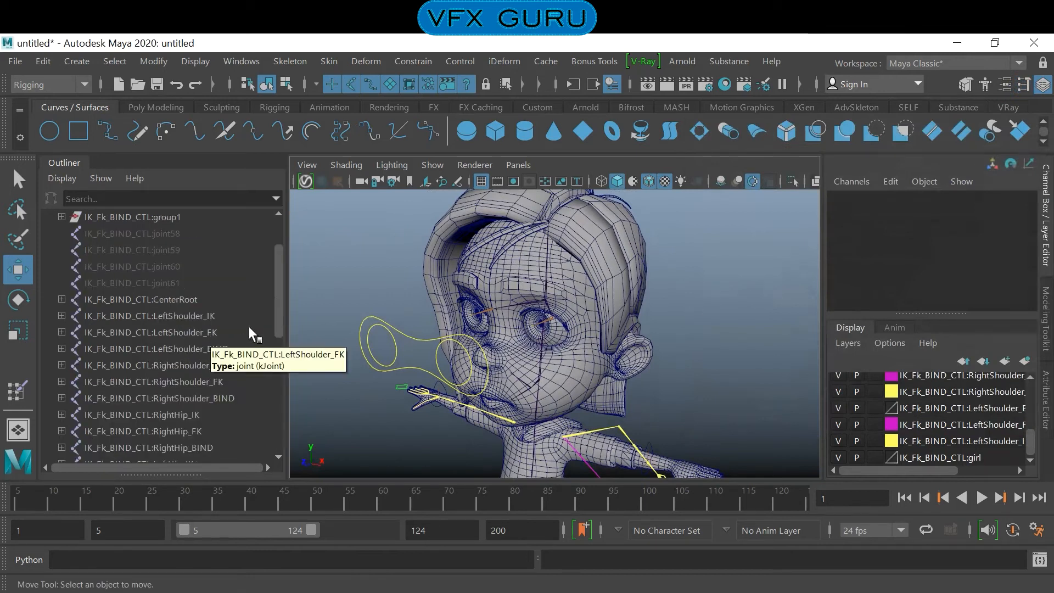
scroll(164, 347, down, 5)
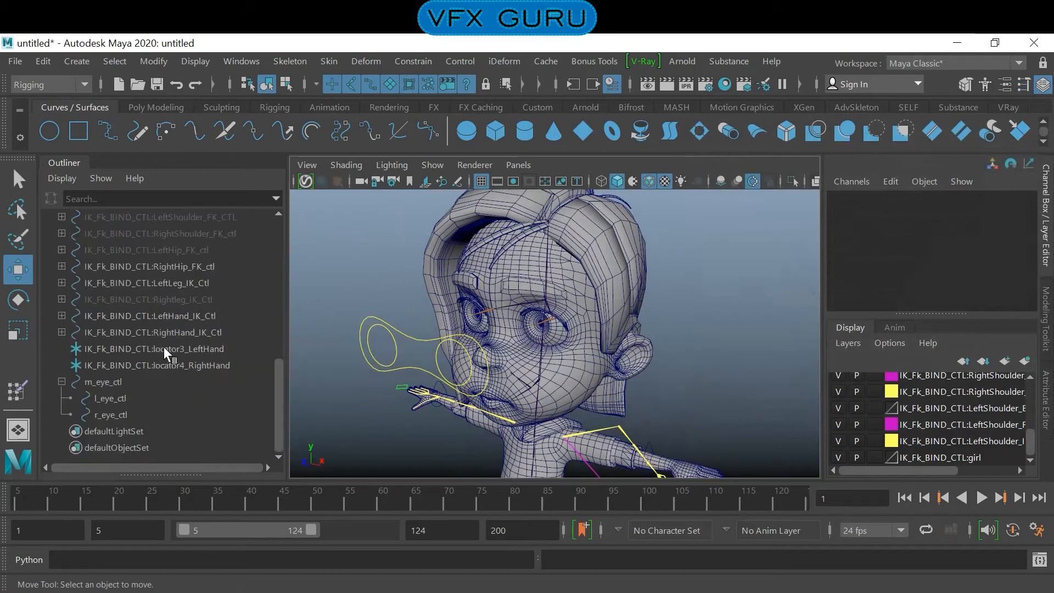
scroll(182, 383, up, 4)
scroll(182, 384, up, 2)
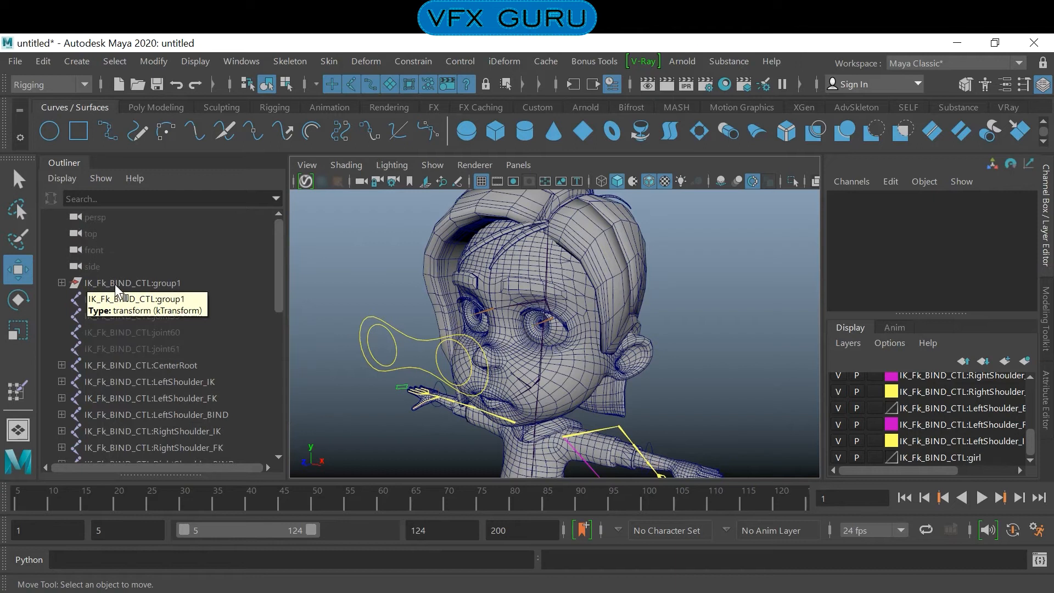
click(556, 335)
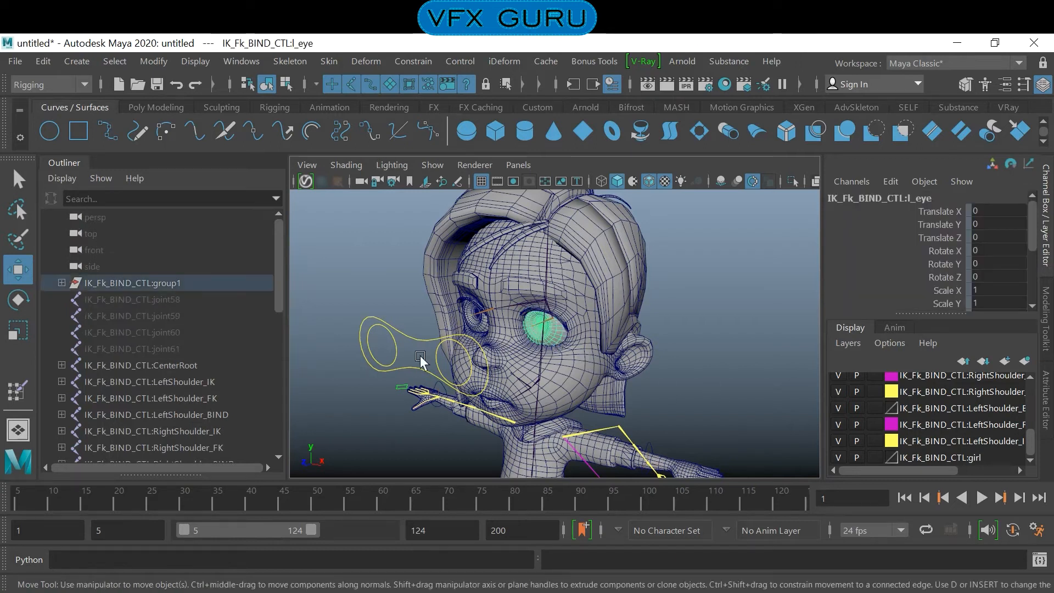
click(61, 283)
click(61, 283)
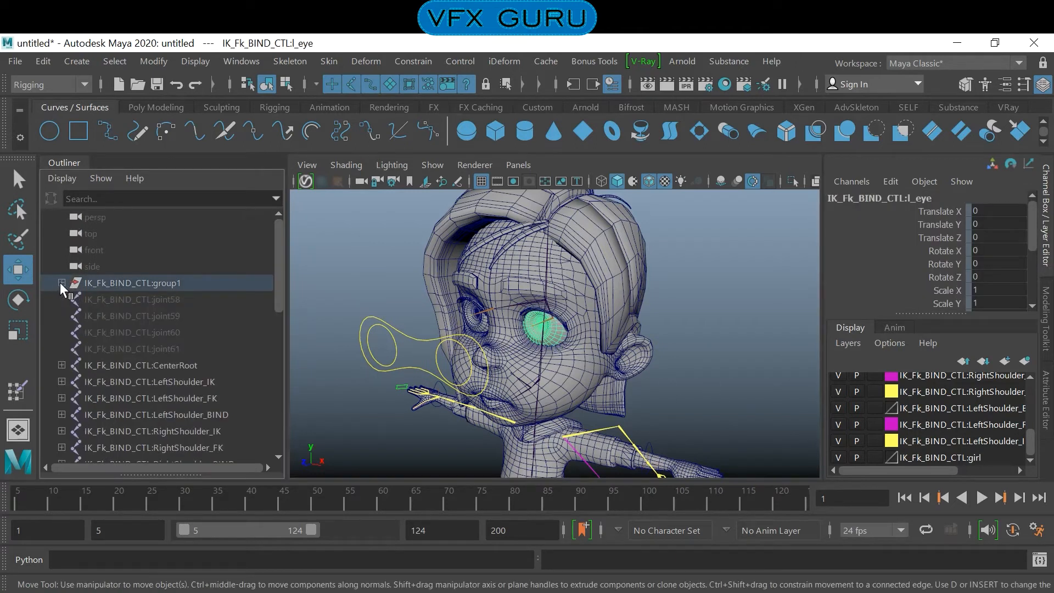
click(61, 283)
scroll(253, 369, down, 3)
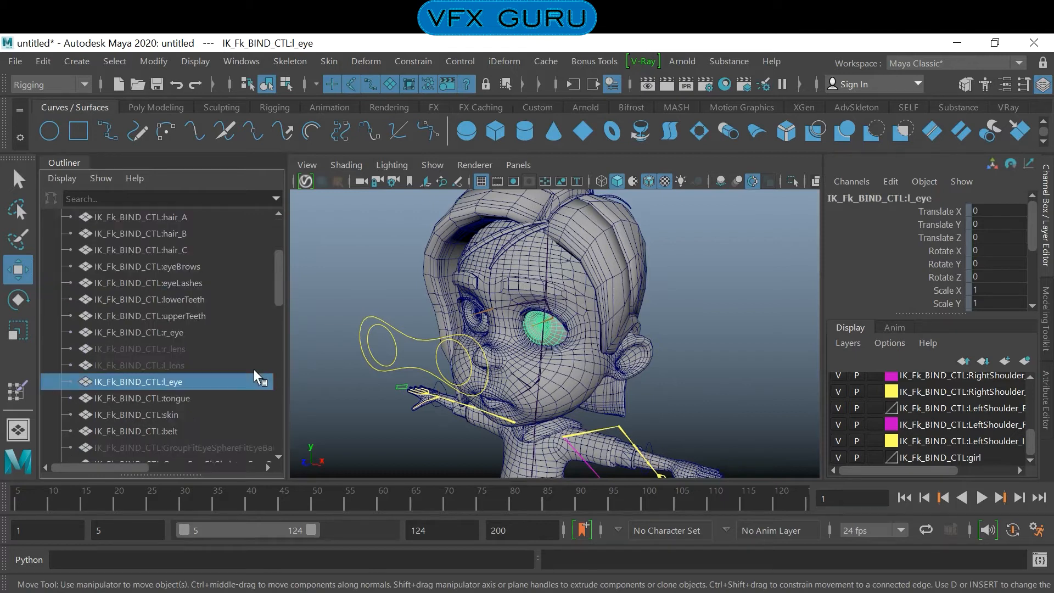
- Unhide the r_lens and l_lens meshes and clear the selection
click(177, 350)
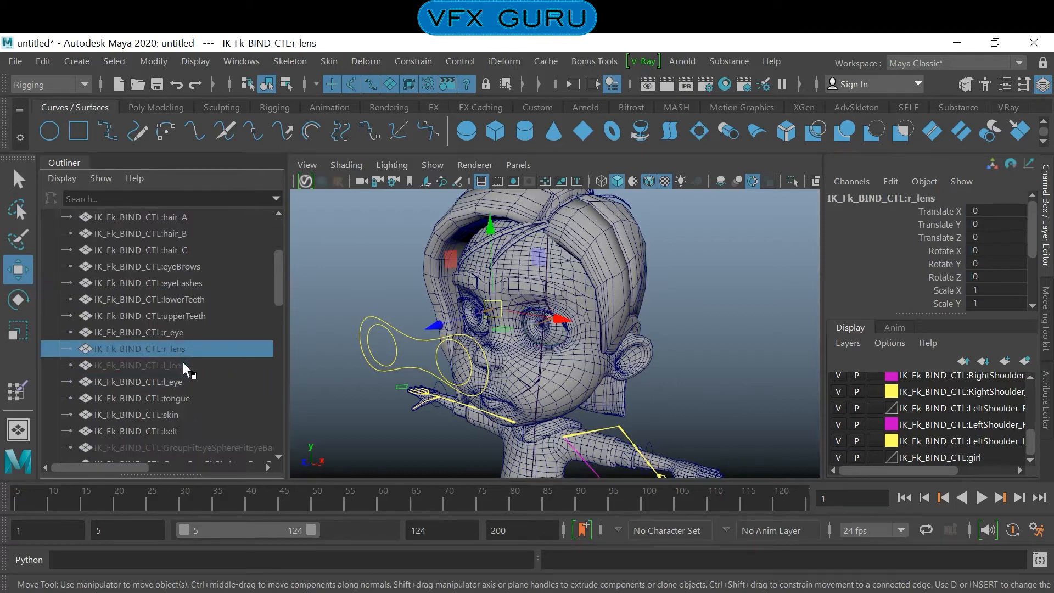
shift+click(183, 363)
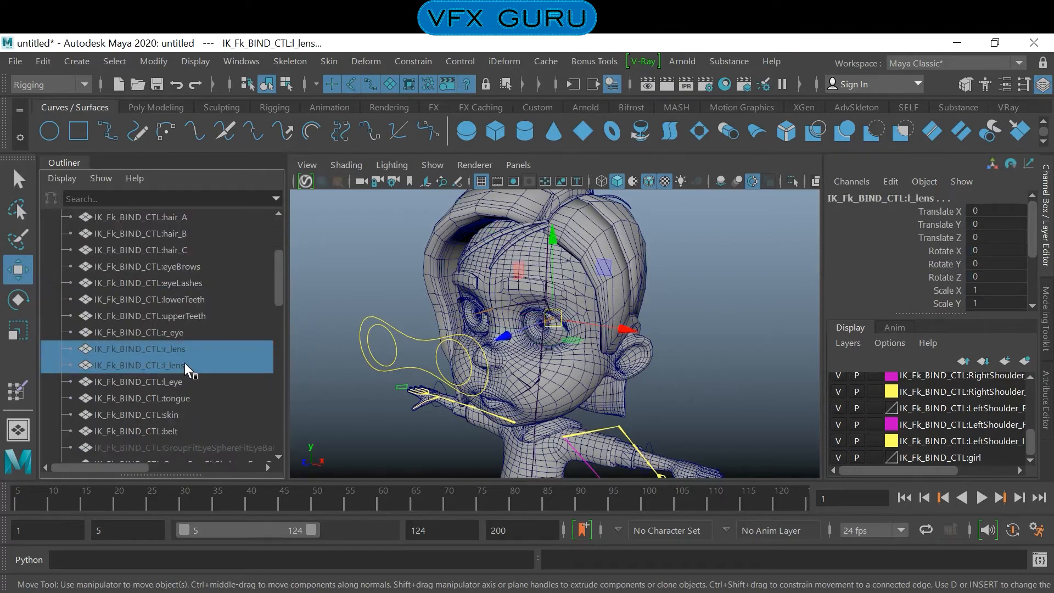
key(shift+h)
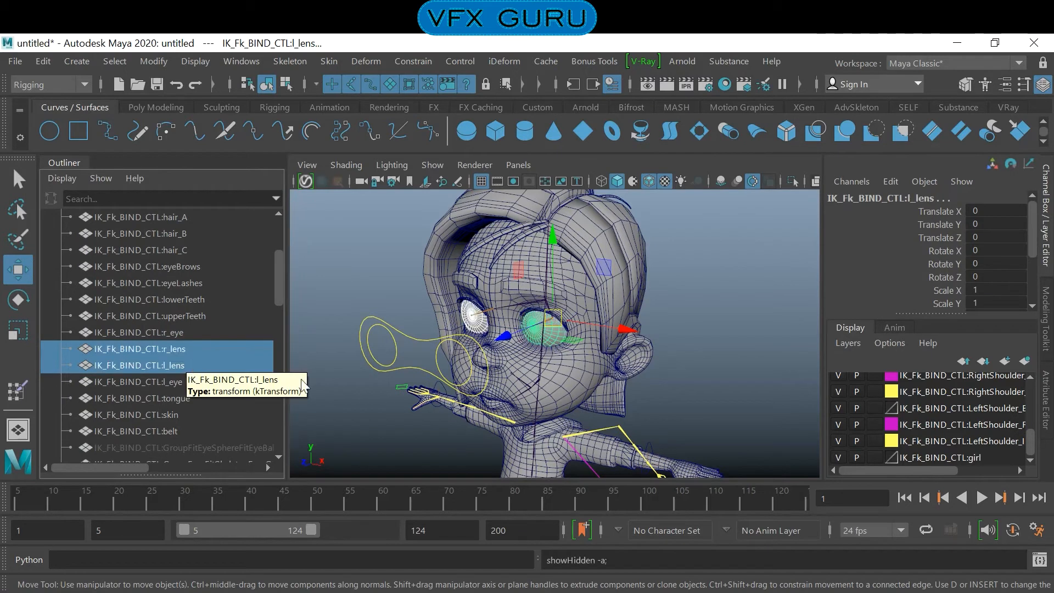
click(680, 390)
alt+right_drag(602, 357, 669, 373)
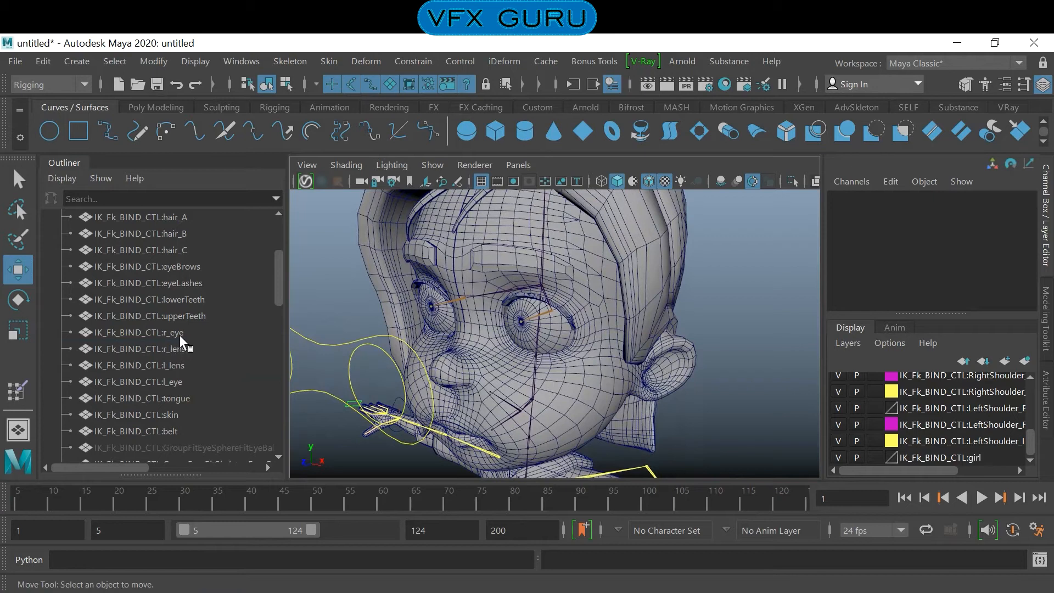
- Bind the l_lens mesh to the left eye joint, joint63, with Bind Skin
click(174, 366)
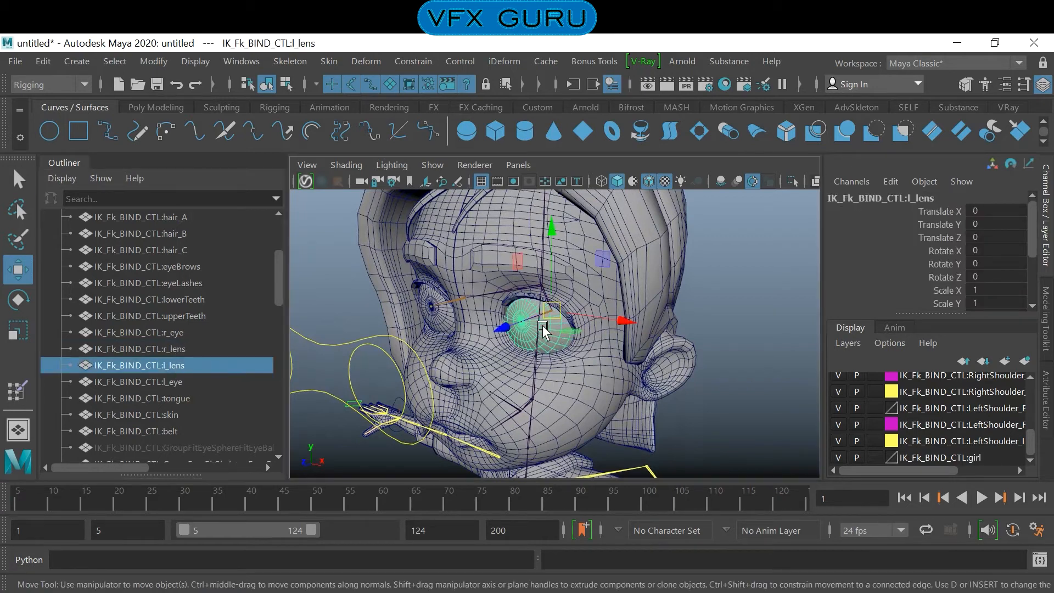
key(q)
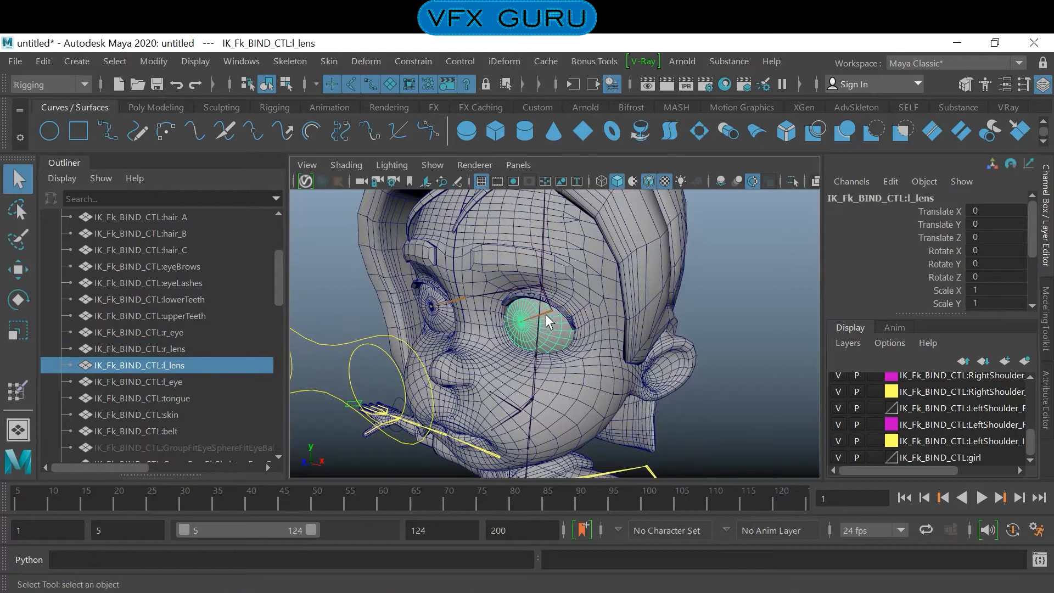
click(545, 312)
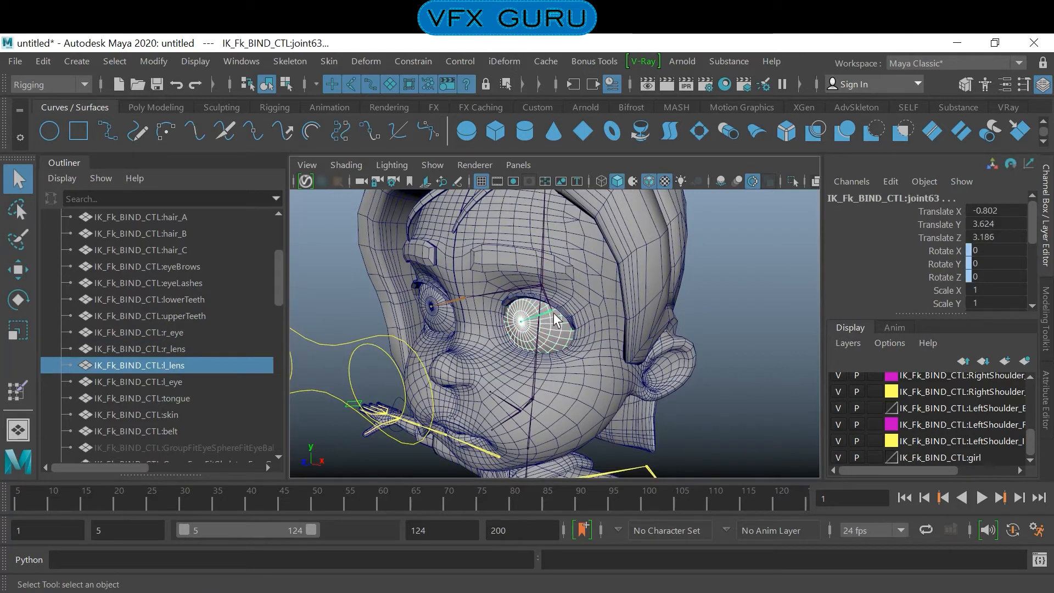
click(337, 60)
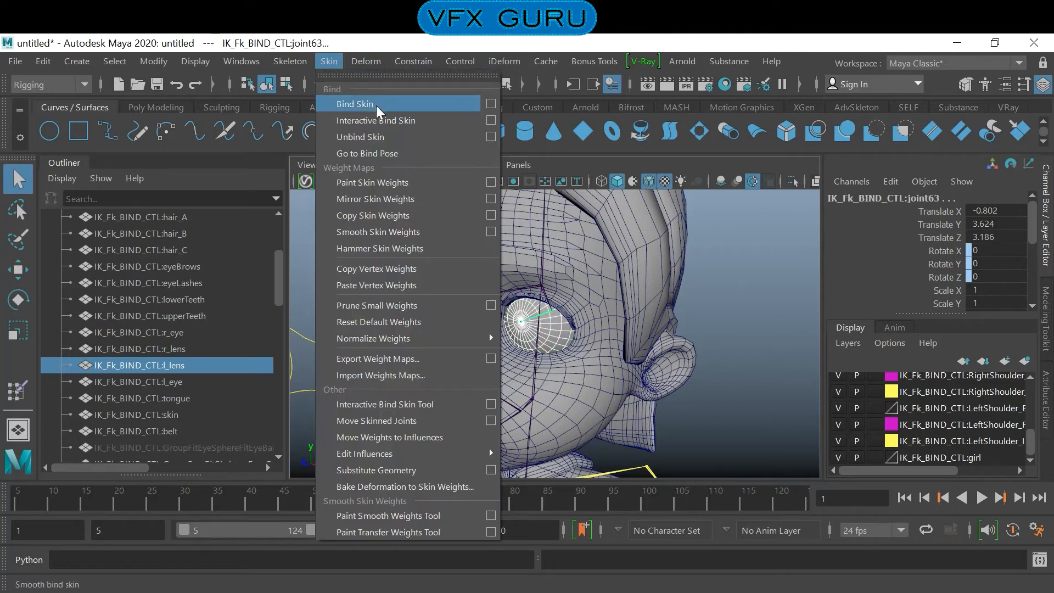
click(376, 105)
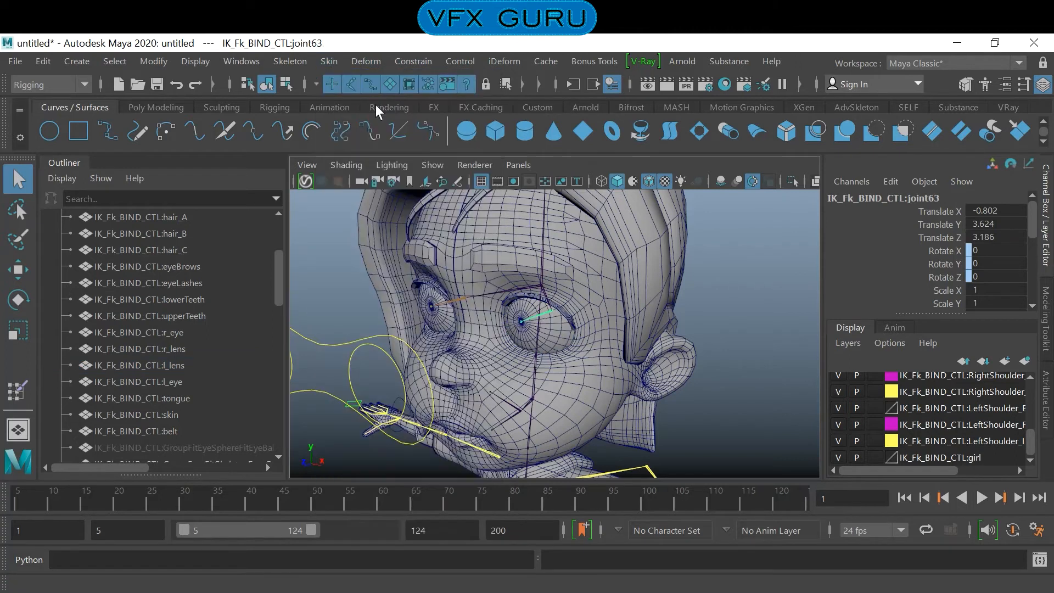
- Bind the r_lens mesh to the right eye joint, joint109, using selected joints, closest distance and classic linear skinning, and clear the selection
click(447, 300)
shift+click(439, 325)
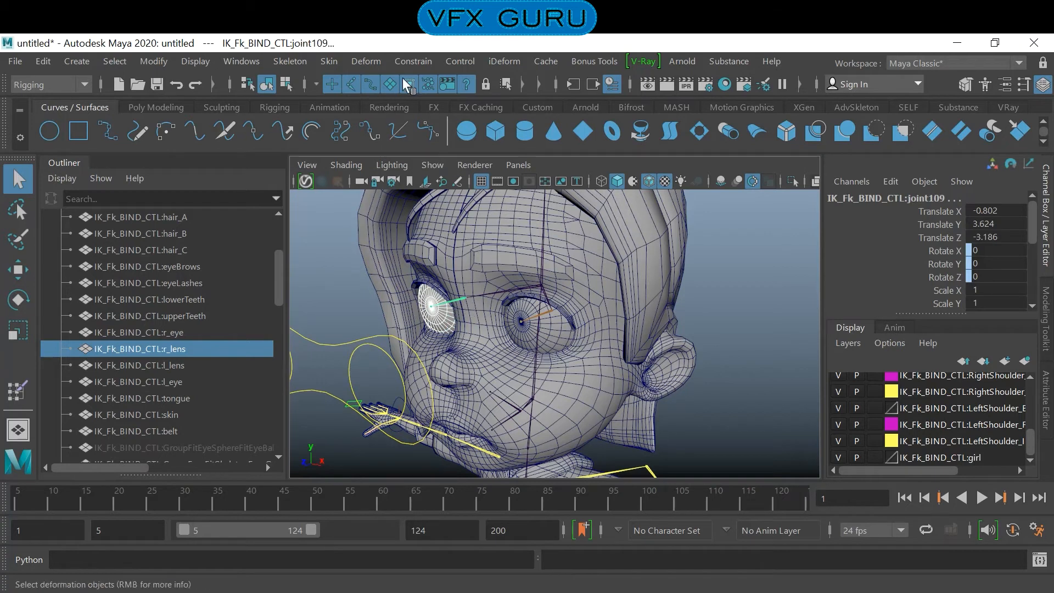
click(411, 61)
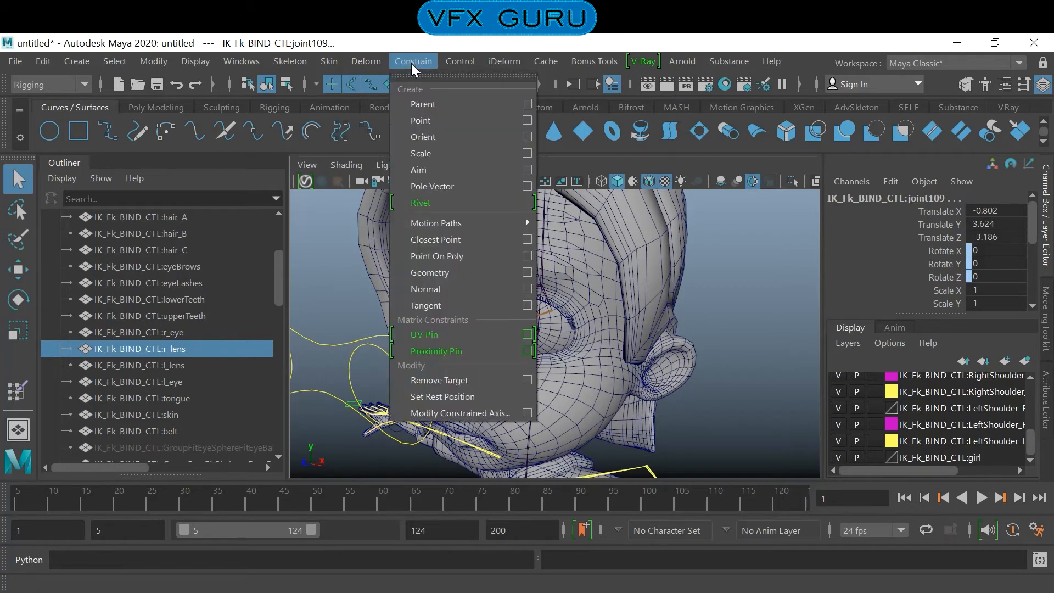
click(481, 36)
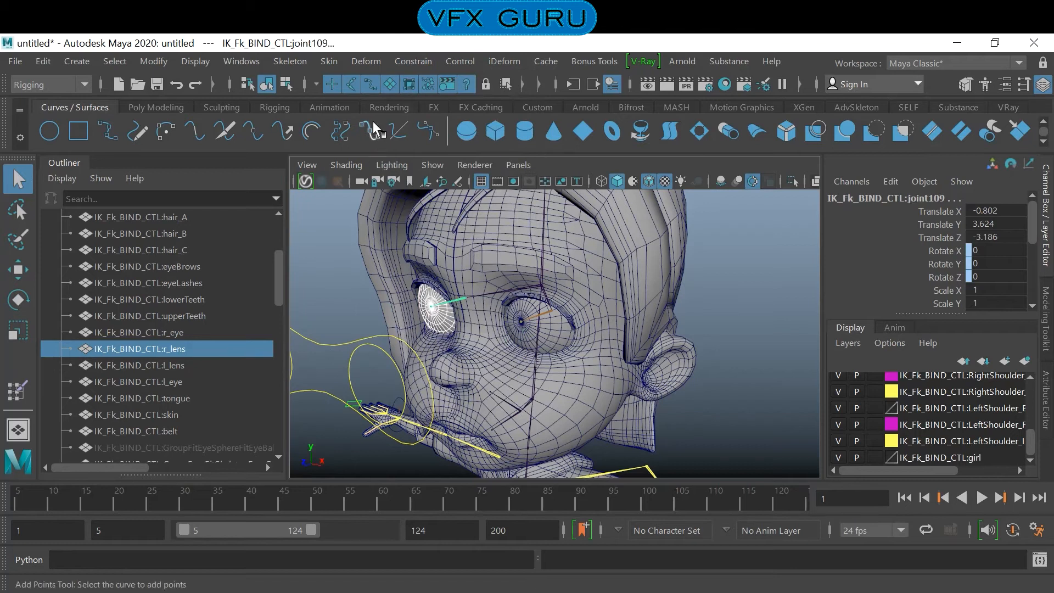
click(336, 61)
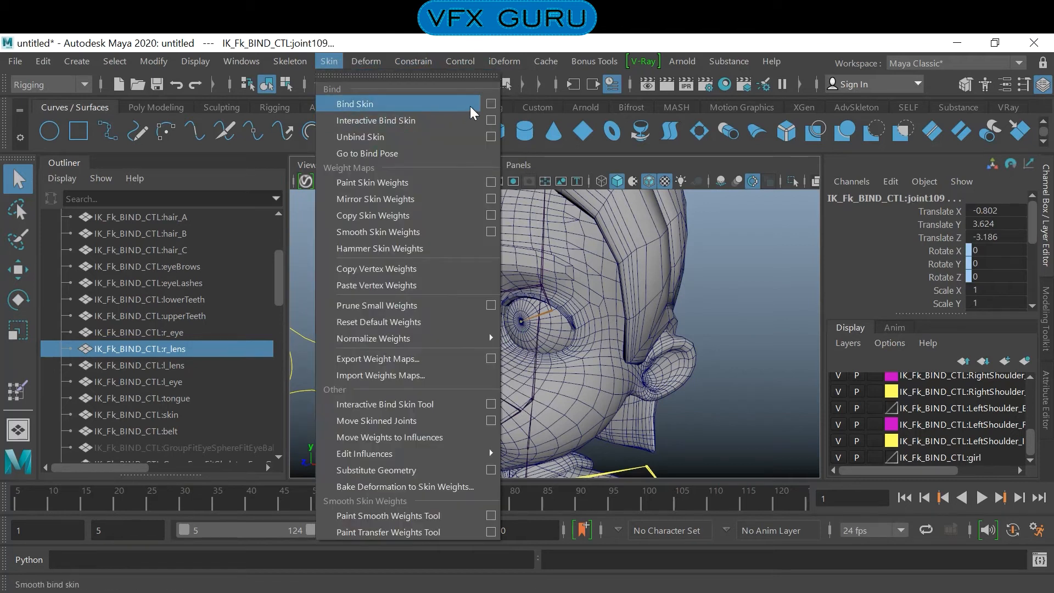
click(491, 104)
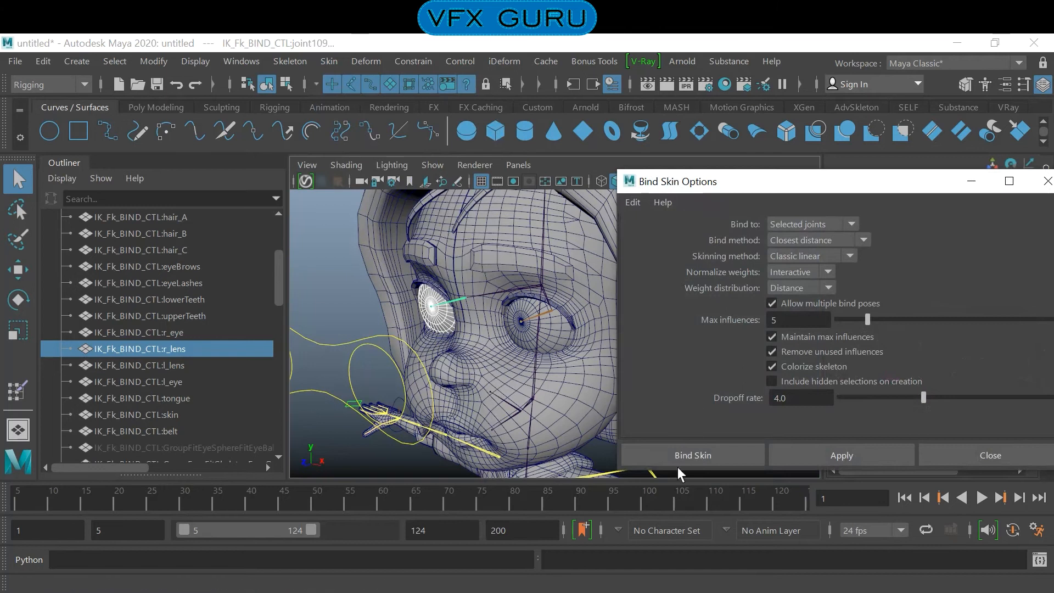
click(694, 455)
click(716, 348)
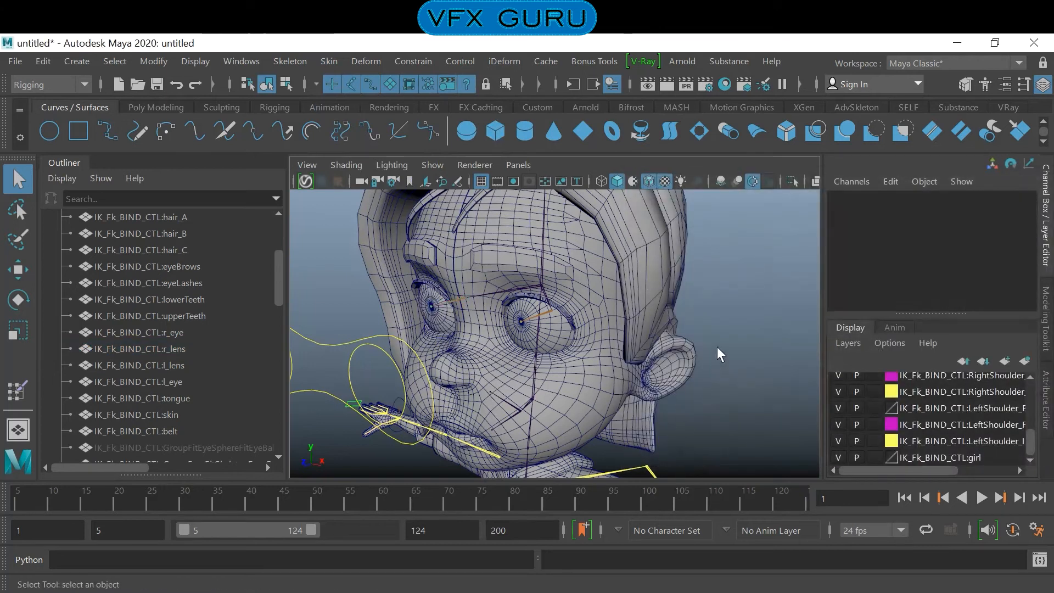
- Assign a new Lambert material to the l_lens and r_lens meshes, with raised transparency and a darker color
click(529, 335)
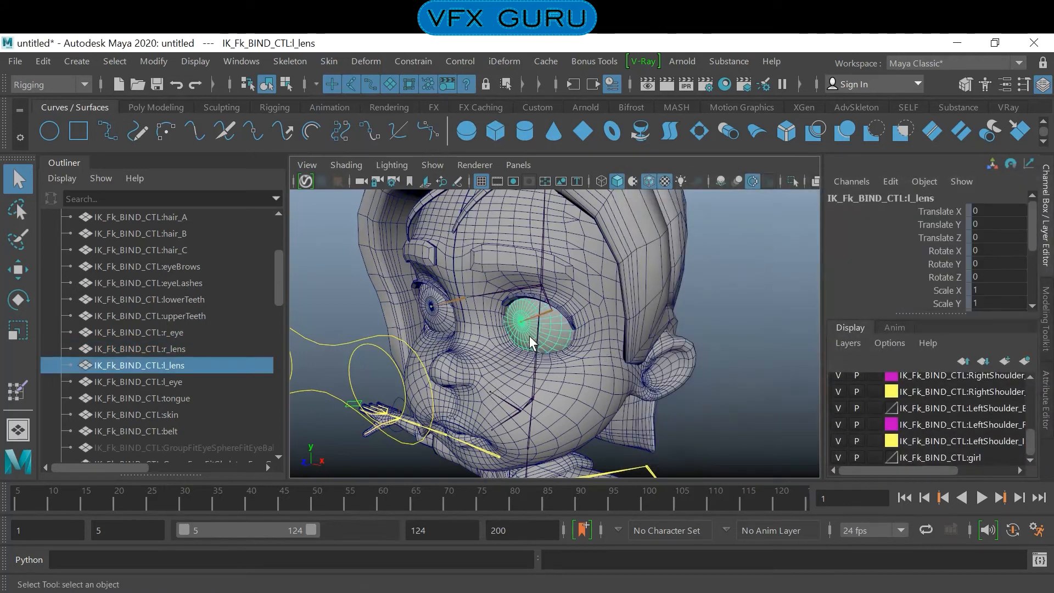
shift+click(443, 323)
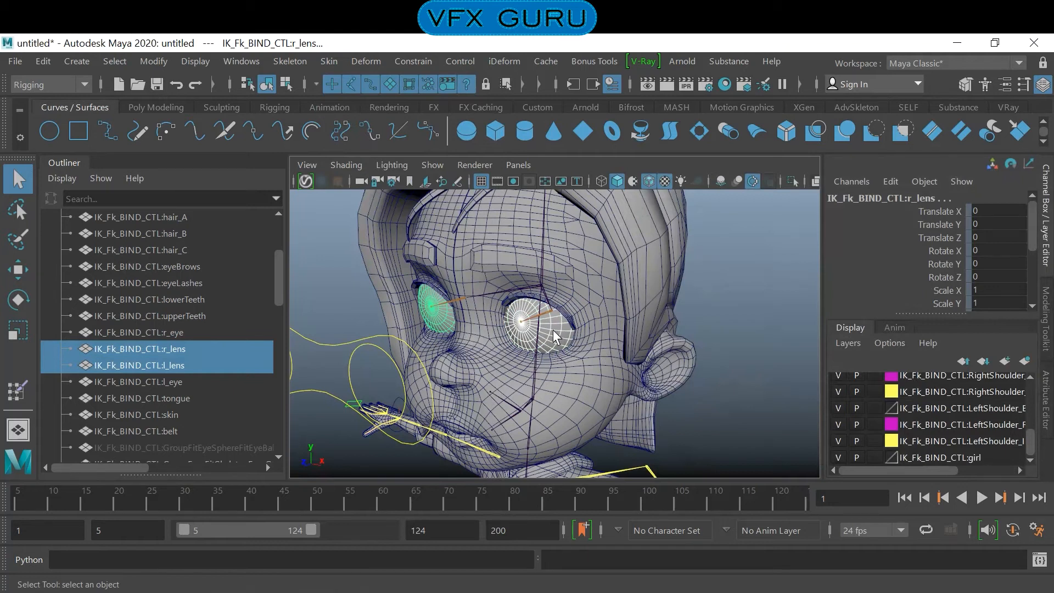
key(ctrl+a)
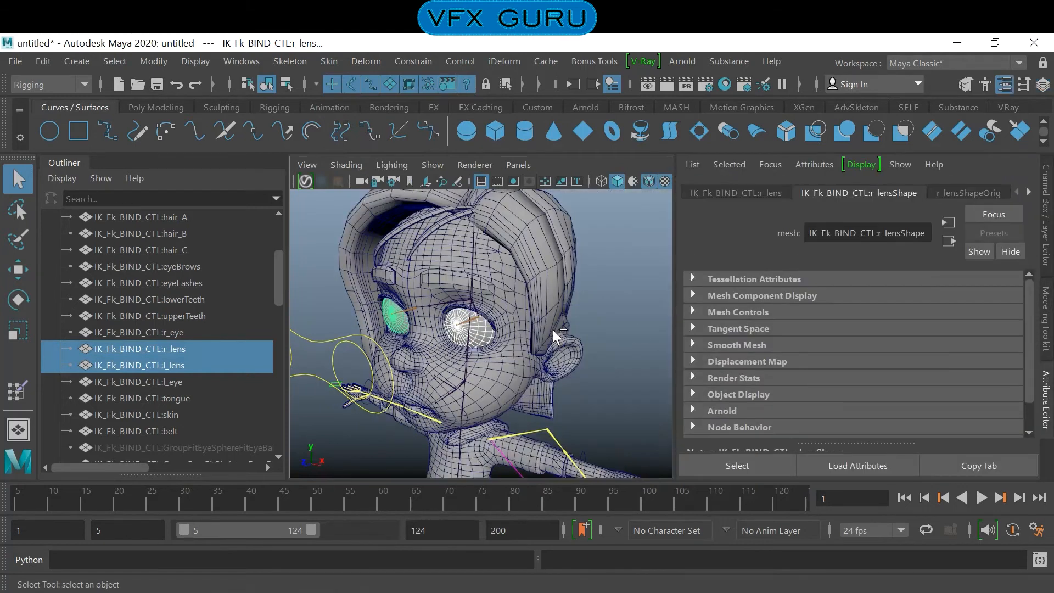
click(1029, 192)
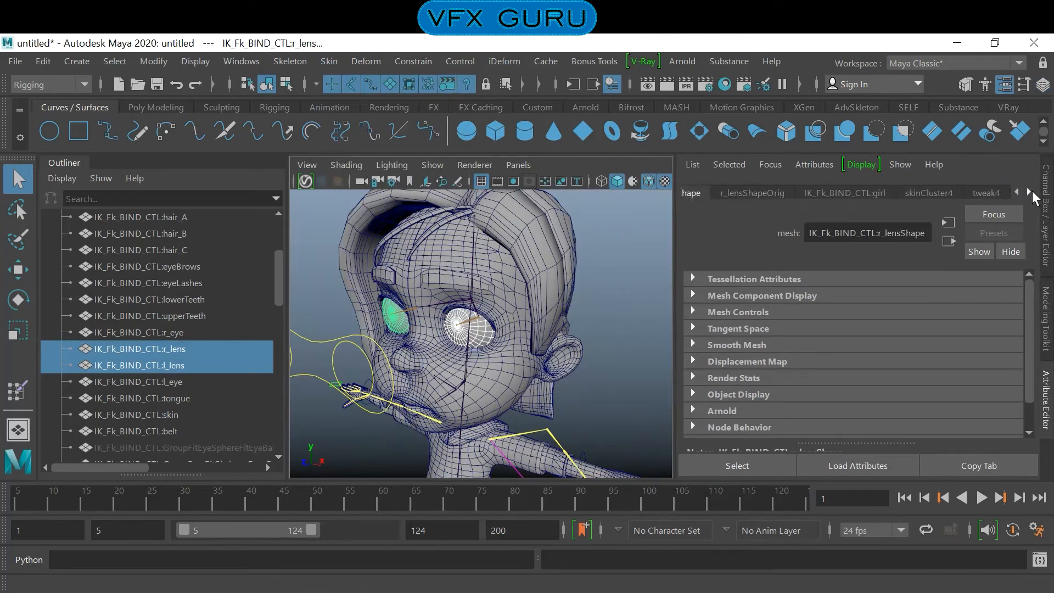
click(1030, 191)
click(1030, 191)
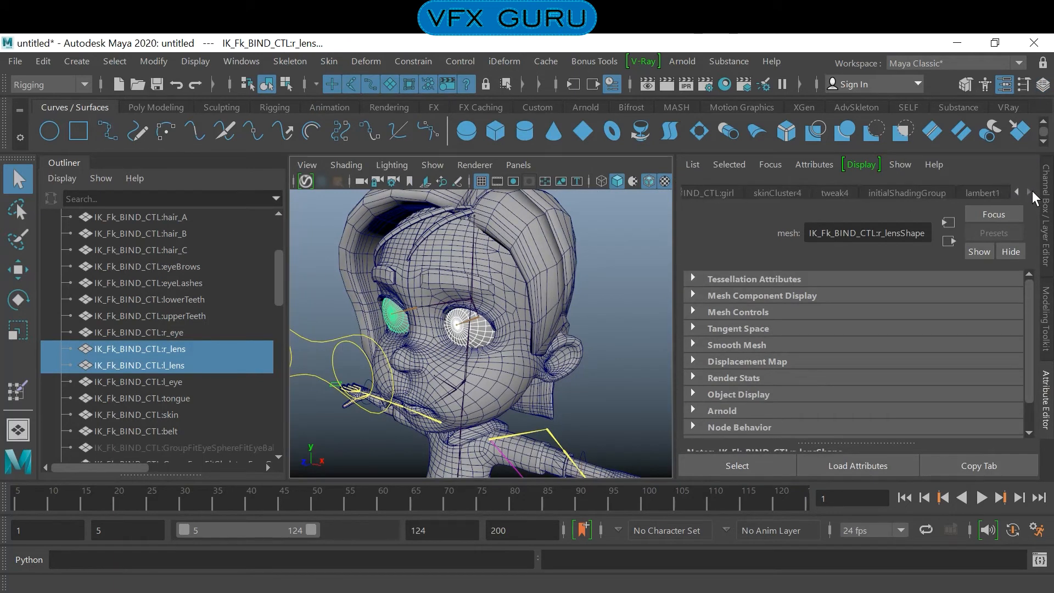
right_drag(480, 327, 618, 492)
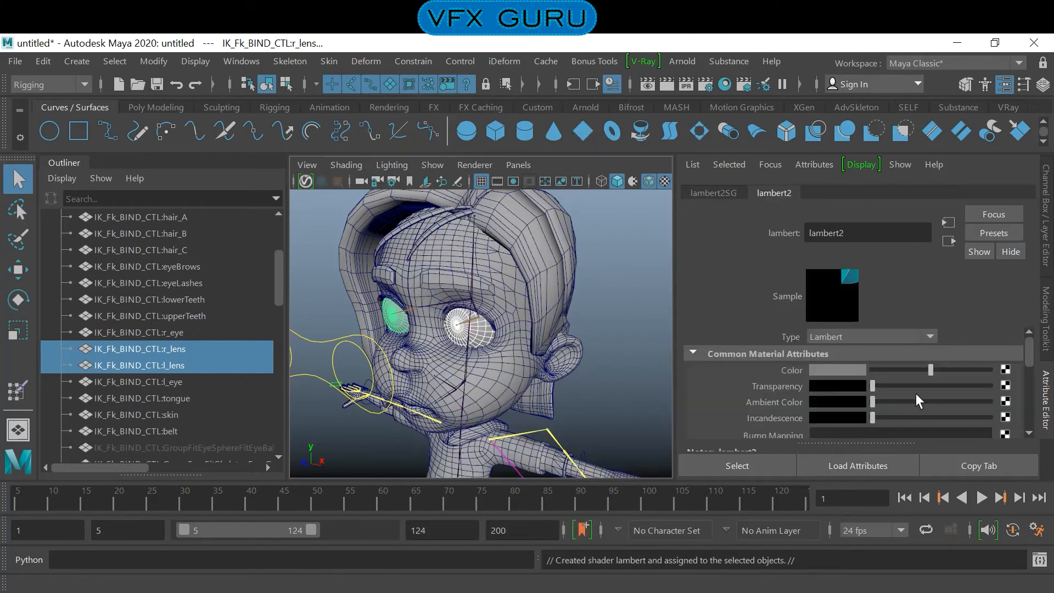
drag(897, 384, 950, 388)
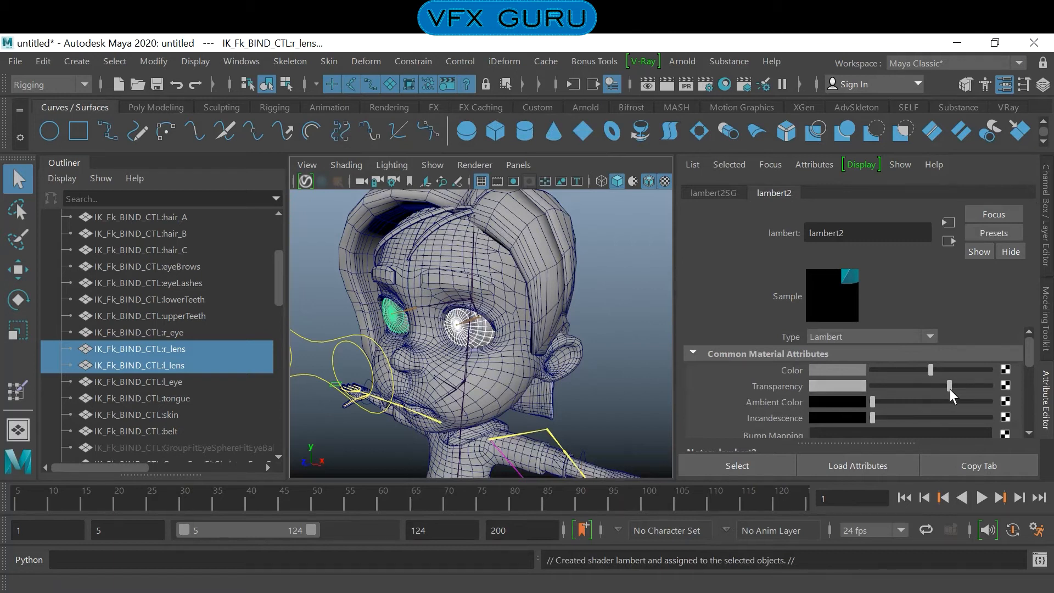
mouse_move(928, 370)
mouse_down()
mouse_move(888, 367)
mouse_move(908, 369)
mouse_up()
click(609, 296)
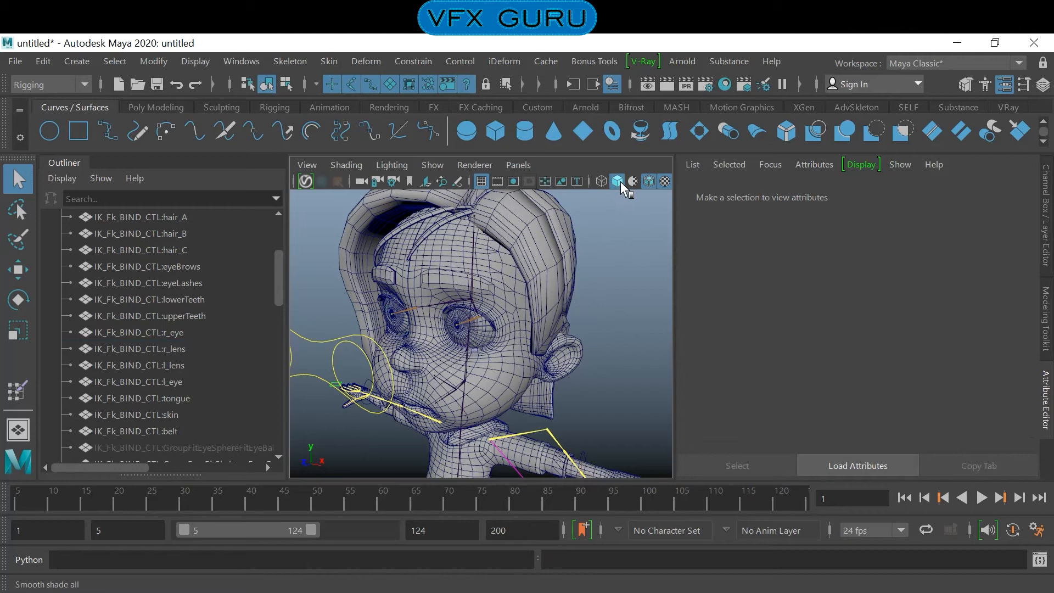
- Turn off wireframe on shaded to view the eyes with plain shading
click(651, 182)
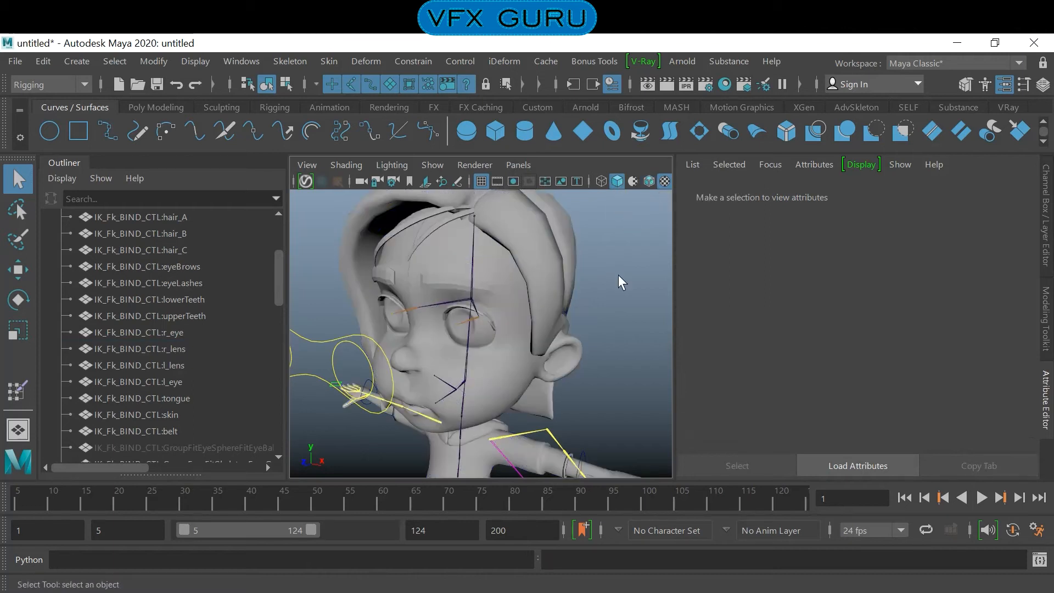
alt+drag(606, 271, 631, 273)
mouse_move(631, 273)
alt+right_down()
mouse_move(595, 268)
mouse_move(636, 289)
alt+right_up()
alt+drag(636, 288, 595, 283)
- Change the l_lens mesh's lambert2 material type to Phong
click(437, 321)
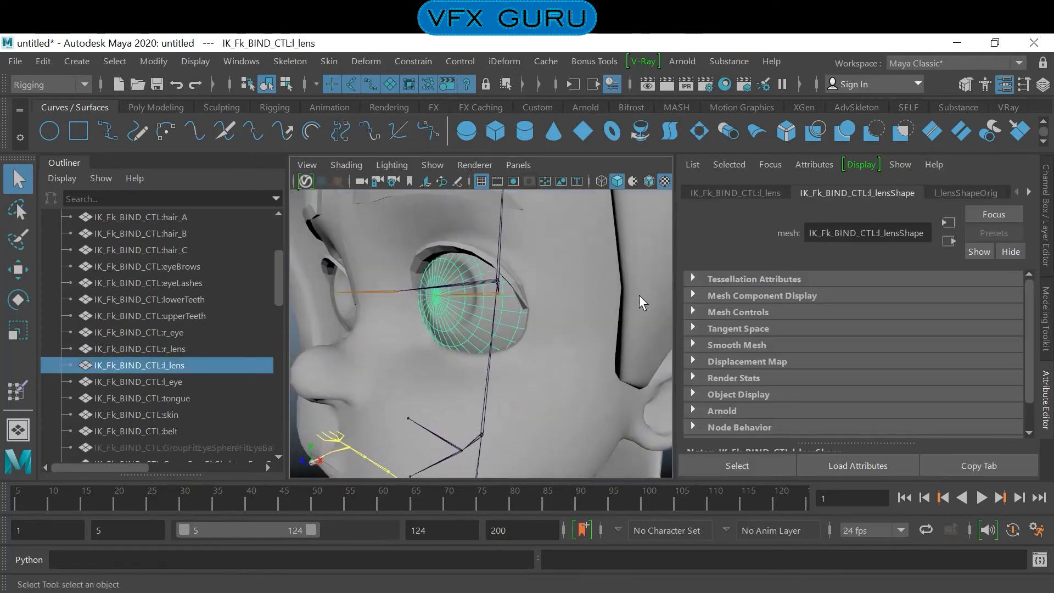
click(1029, 190)
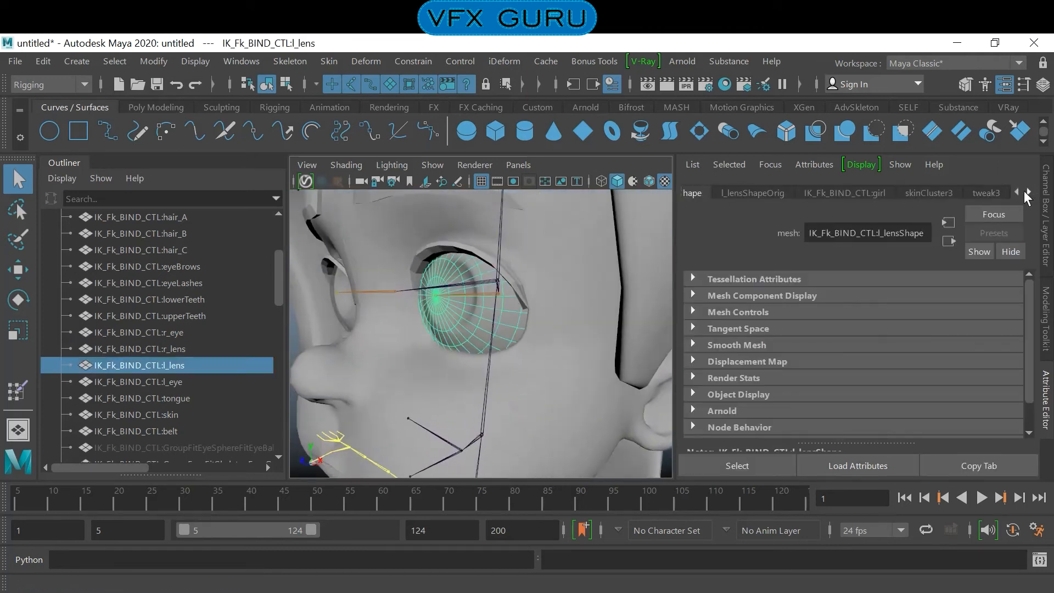
click(1028, 191)
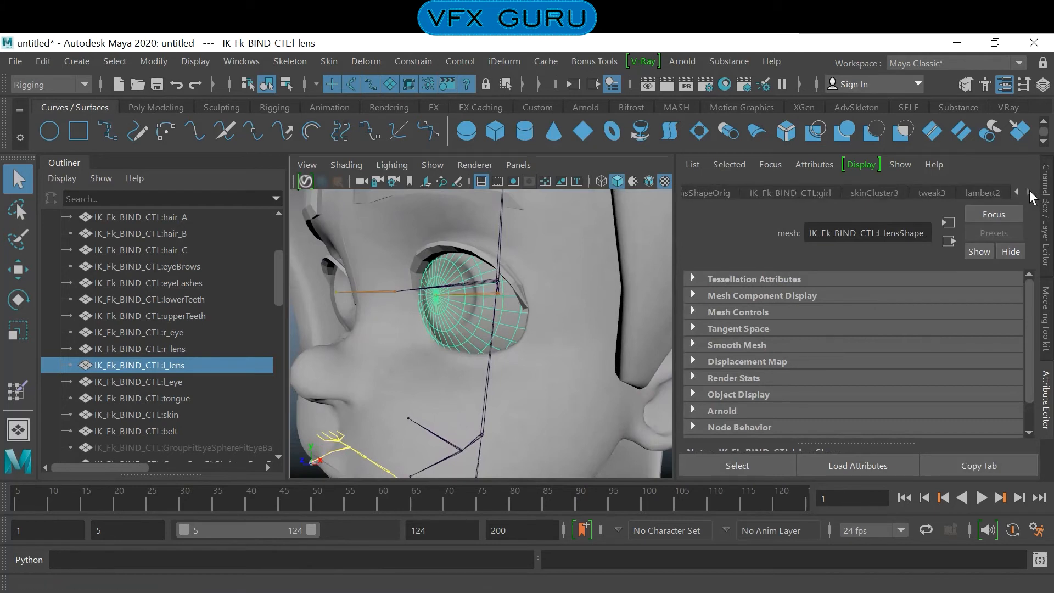
click(986, 193)
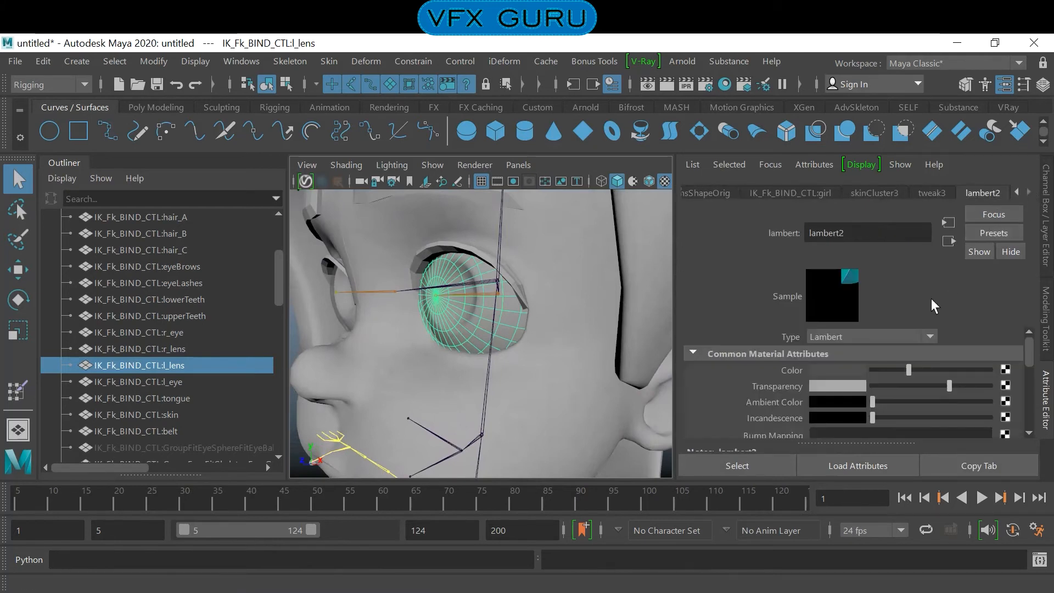
click(870, 338)
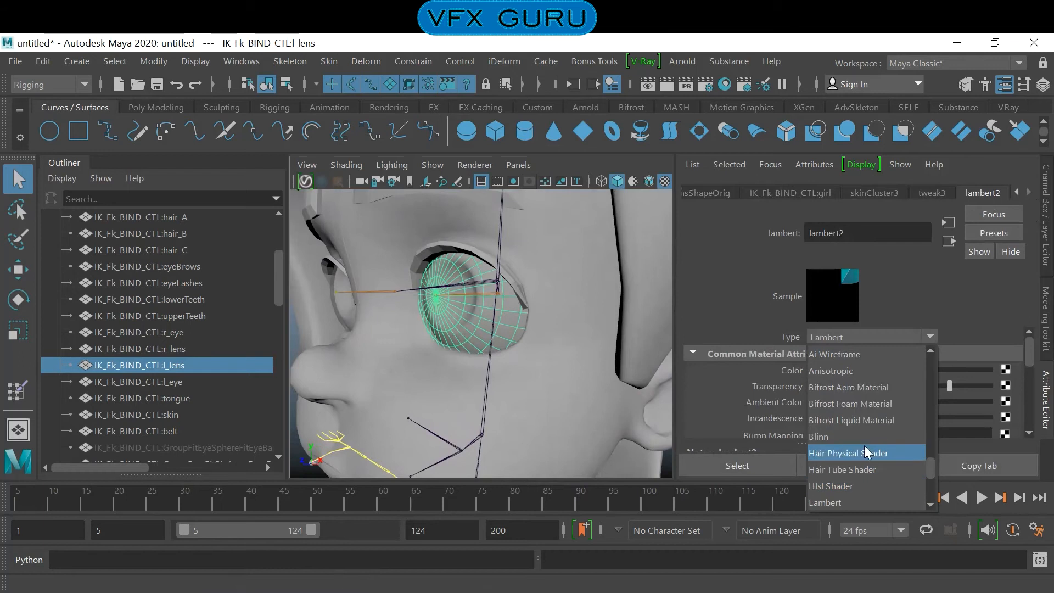
scroll(867, 450, down, 3)
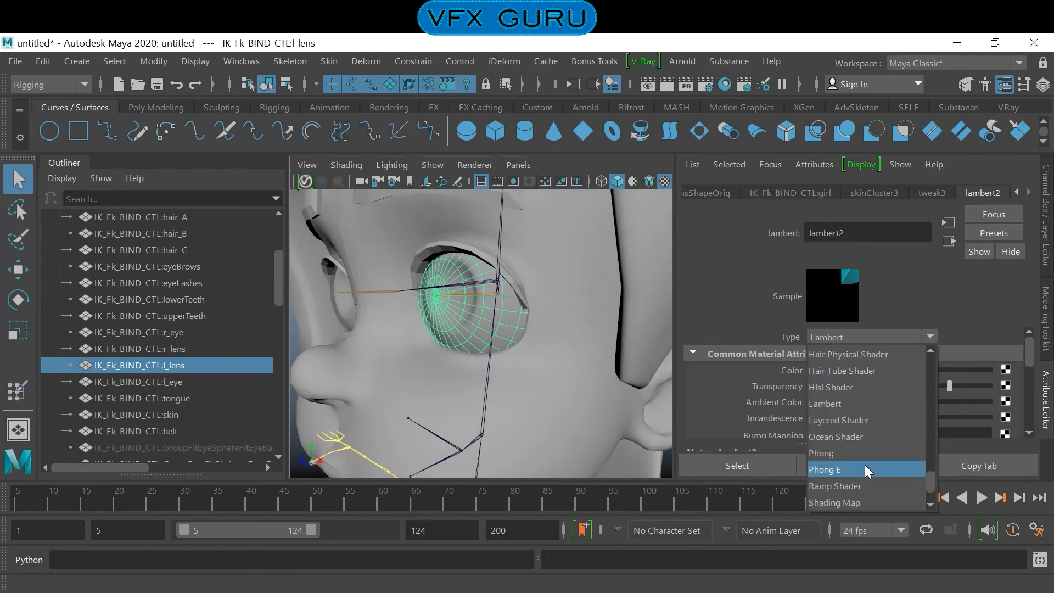
click(848, 453)
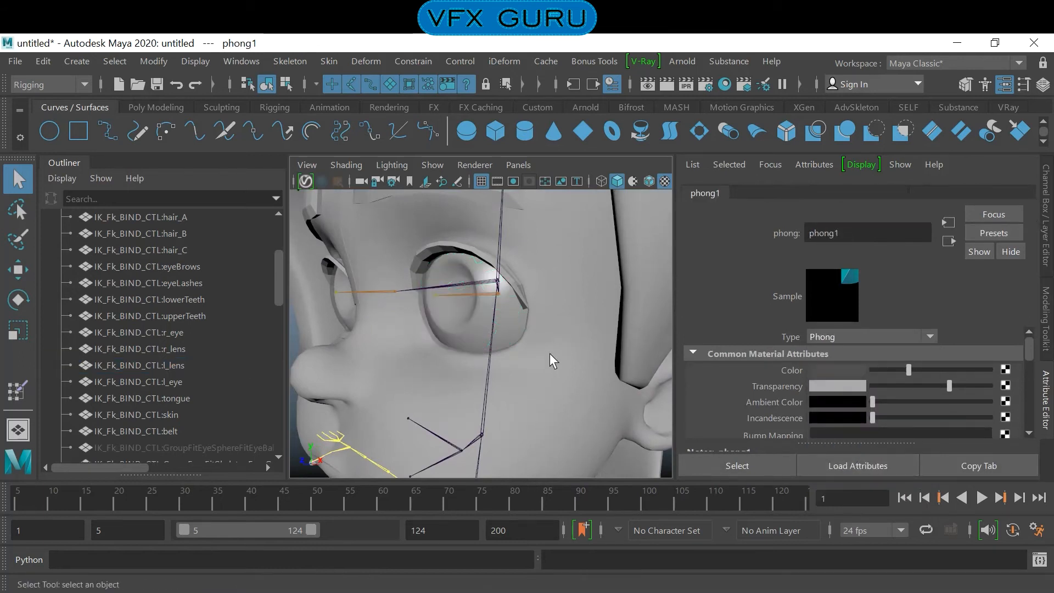
- Adjust the Phong lens material with lower transparency, a lighter color, cosine power of about 39.7 and reflectivity of about 0.29
drag(945, 390, 908, 390)
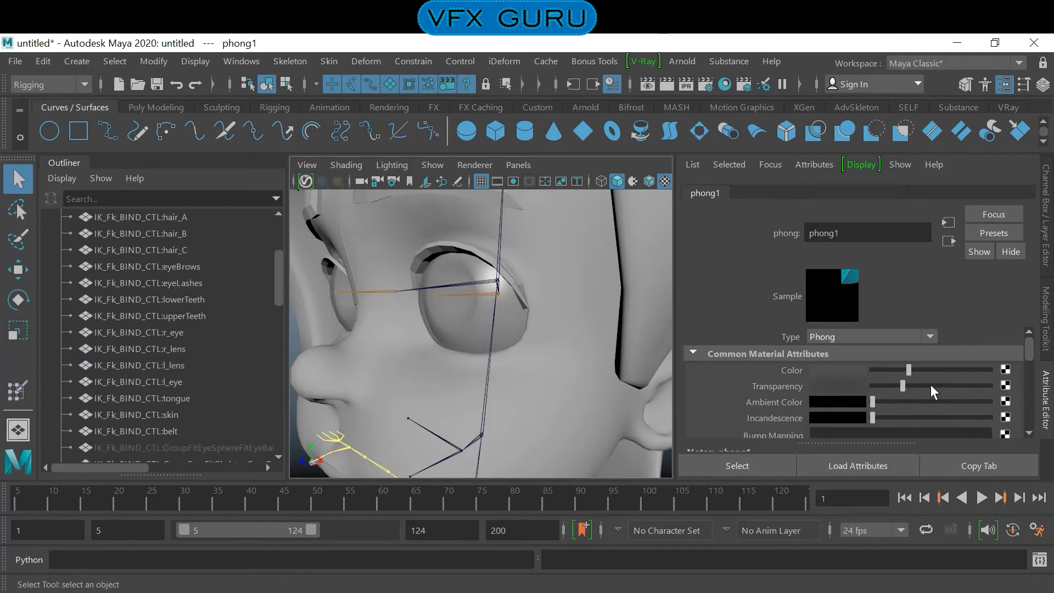
mouse_move(911, 368)
mouse_down()
mouse_move(954, 367)
mouse_move(893, 374)
mouse_move(927, 378)
mouse_up()
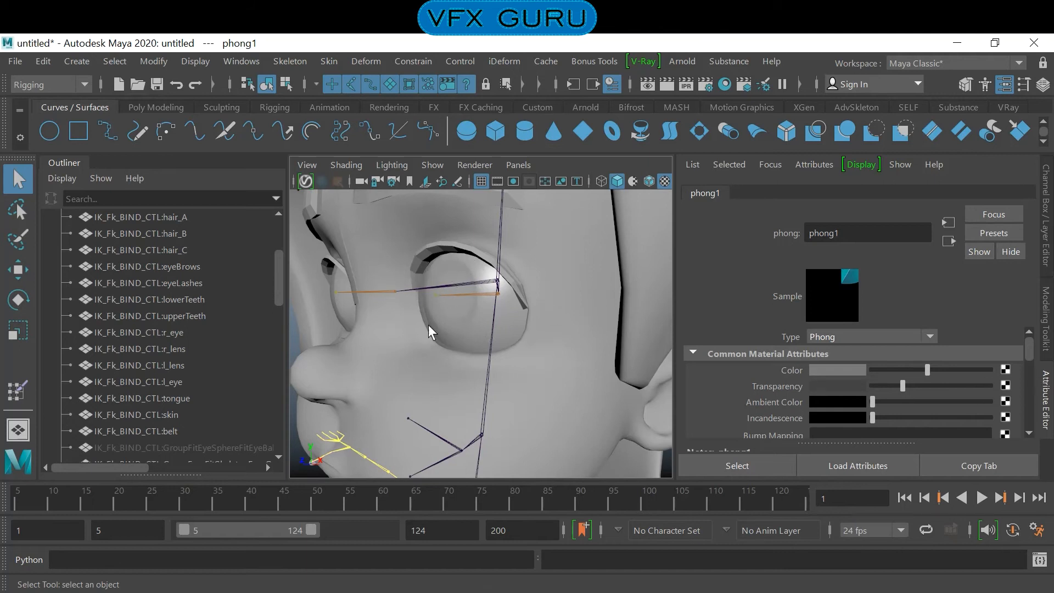
scroll(945, 406, down, 6)
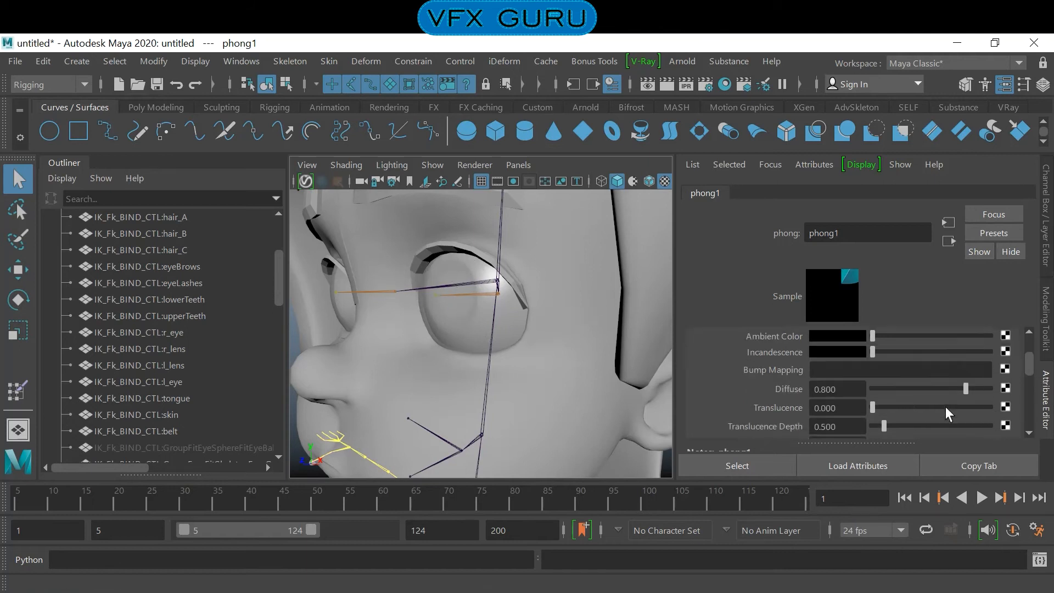
scroll(944, 406, down, 1)
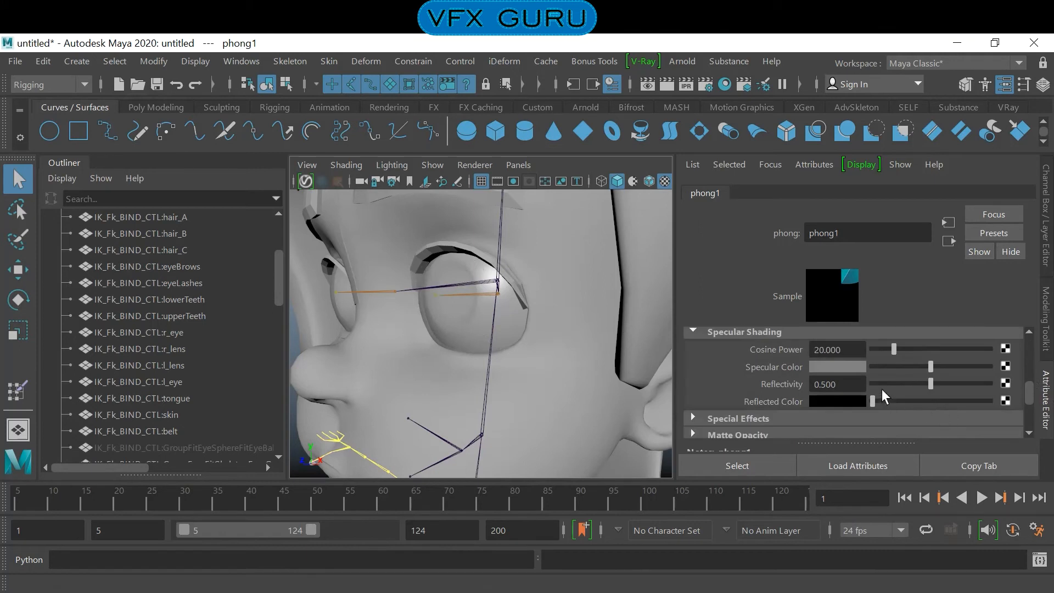
drag(893, 348, 931, 367)
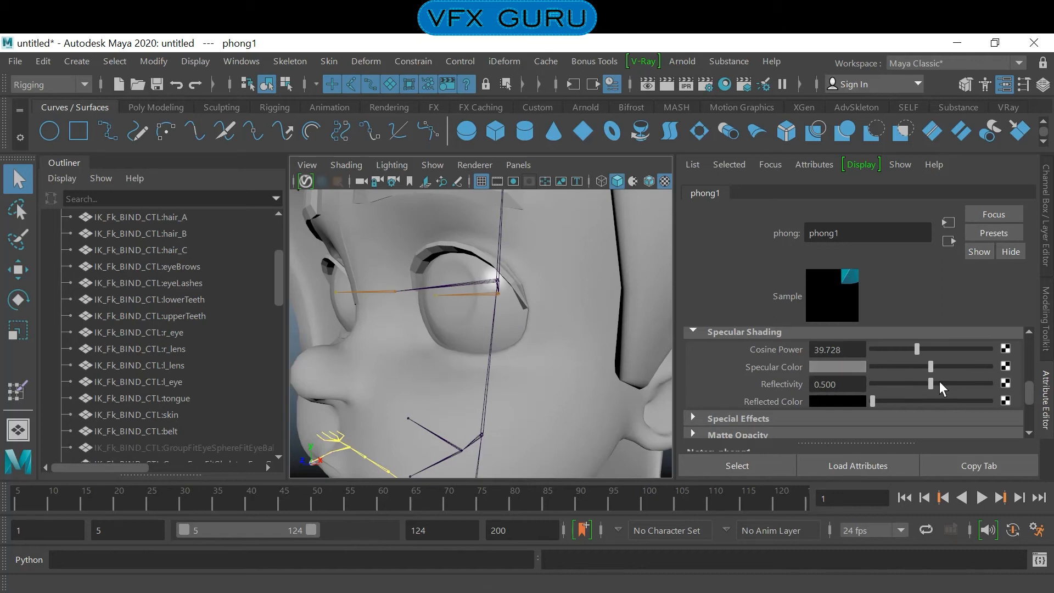
drag(888, 384, 907, 384)
- Move the m_eye_ctl control in front of the face to test how both eyes follow it
mouse_move(587, 334)
alt+right_down()
mouse_move(518, 305)
mouse_move(587, 329)
alt+right_up()
mouse_move(587, 329)
alt+mouse_down()
mouse_move(560, 327)
mouse_move(614, 320)
mouse_move(590, 323)
alt+mouse_up()
alt+right_drag(590, 323, 539, 310)
alt+drag(540, 312, 511, 318)
alt+right_drag(537, 322, 579, 328)
alt+middle_drag(559, 327, 595, 327)
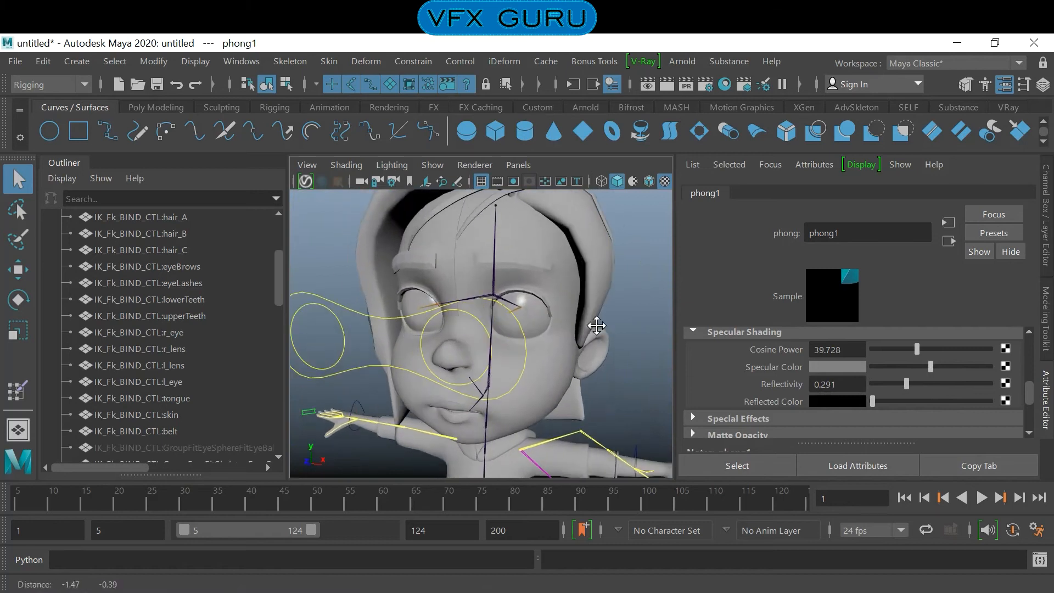
alt+drag(578, 325, 562, 324)
click(374, 316)
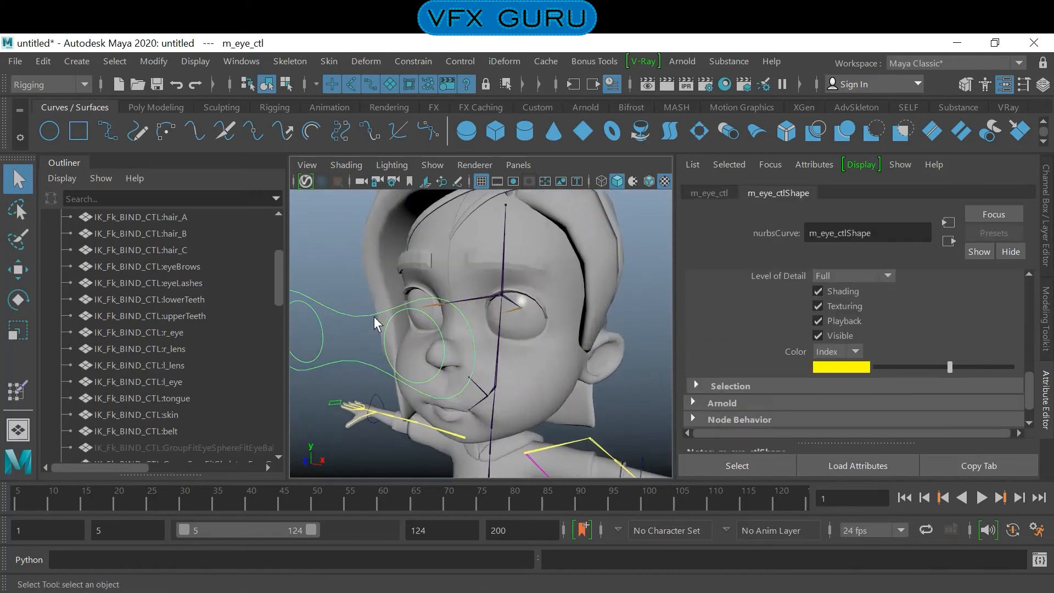
key(w)
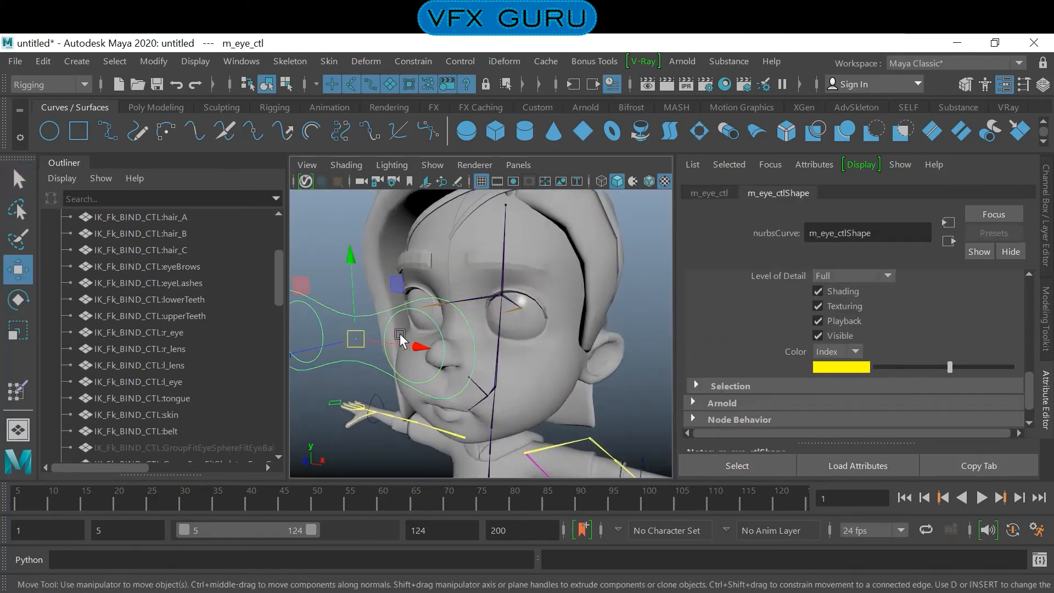
mouse_move(371, 339)
mouse_down()
mouse_move(399, 313)
mouse_move(305, 365)
mouse_move(324, 294)
mouse_move(417, 362)
mouse_move(377, 351)
mouse_up()
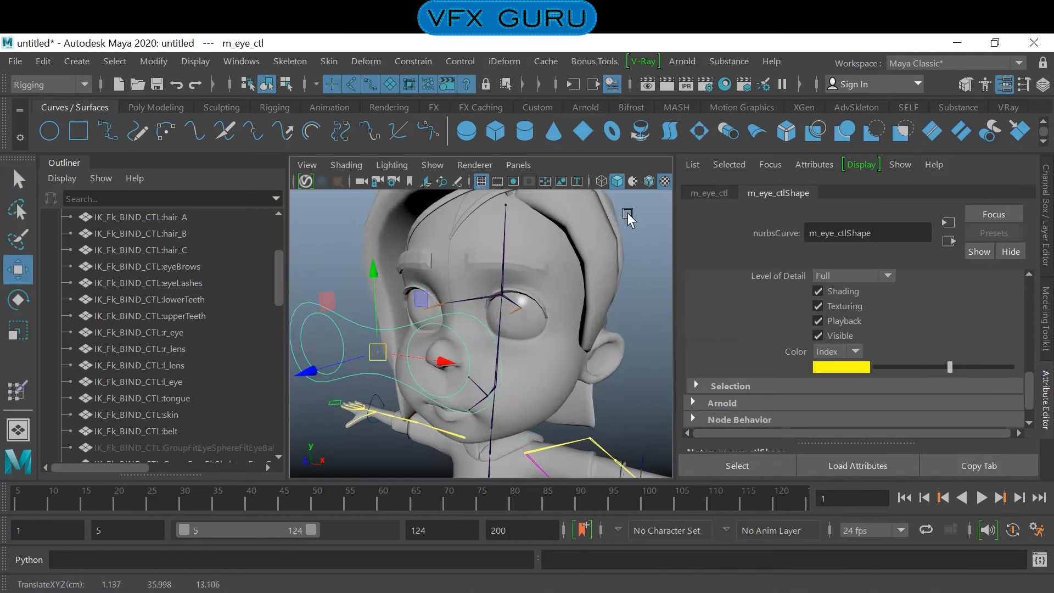
- Turn on wireframe on shaded and try another move of m_eye_ctl, undoing that move
click(648, 181)
drag(355, 346, 384, 317)
key(ctrl+z)
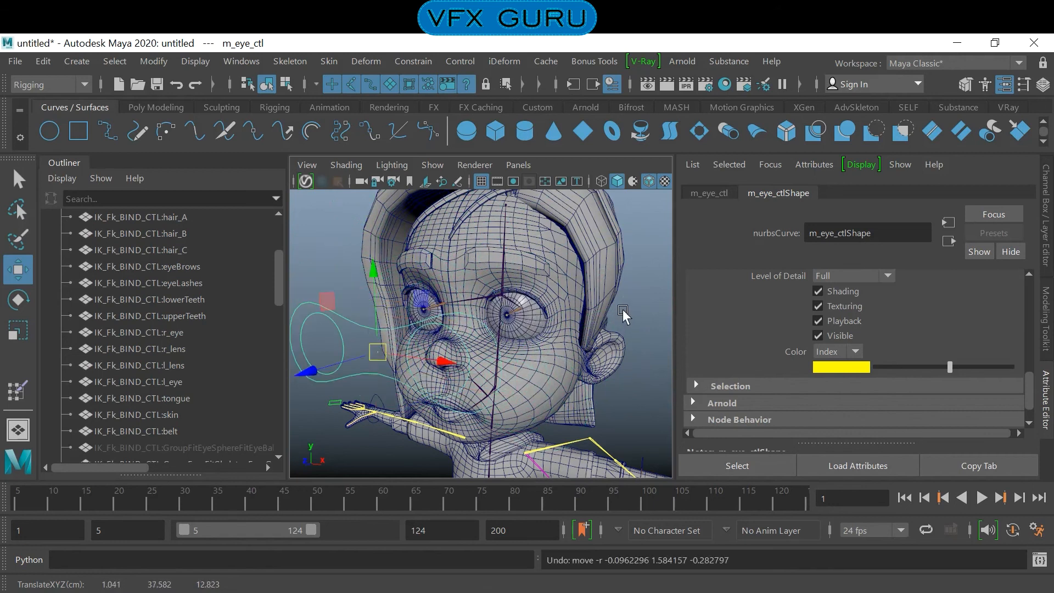
- Try moving the l_eye_ctl control to test the left eye on its own, undoing the moves
click(459, 391)
click(458, 385)
drag(458, 385, 549, 402)
drag(496, 383, 429, 417)
key(ctrl+z)
key(ctrl+z)
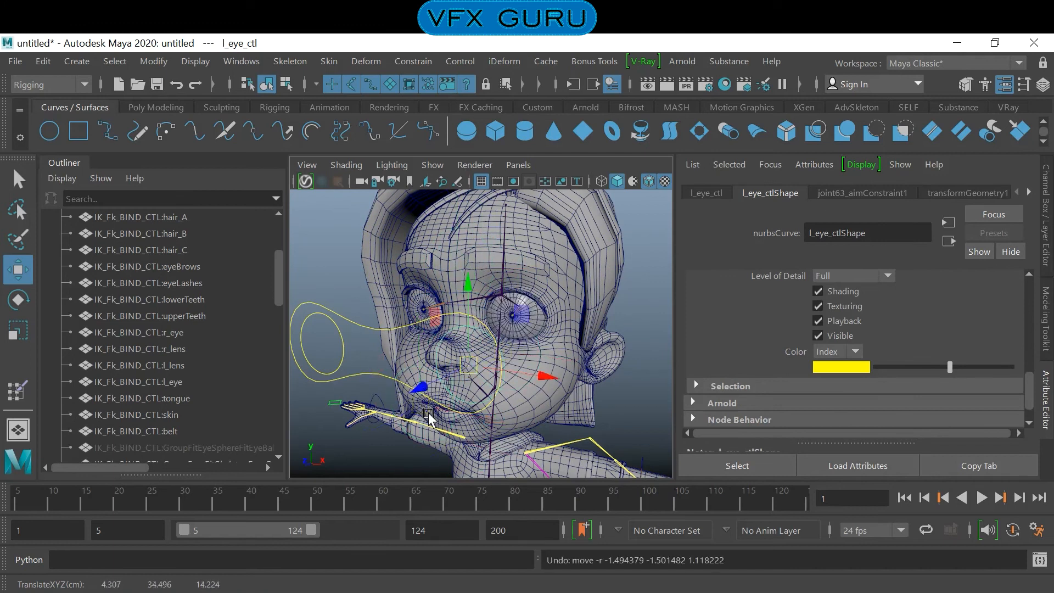
- Try moving the r_eye_ctl control to test the right eye, undo the move and clear the selection
click(341, 355)
drag(326, 349, 372, 261)
key(ctrl+z)
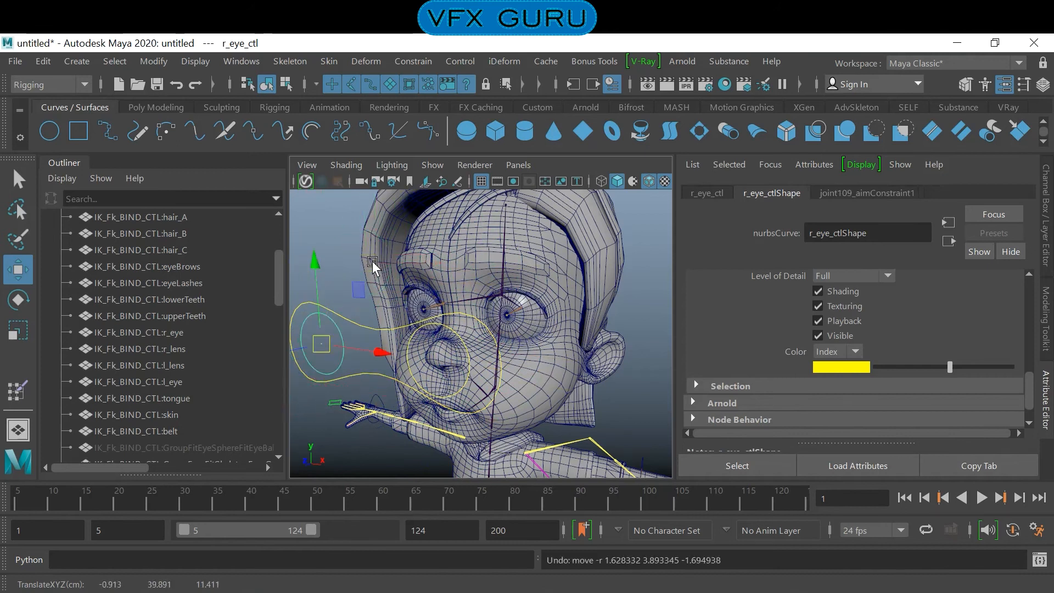
click(641, 335)
- Examine the head, eyes and eye controls from several angles
scroll(470, 306, down, 5)
alt+drag(471, 305, 515, 324)
alt+right_drag(515, 325, 576, 360)
alt+middle_drag(576, 360, 570, 324)
mouse_move(571, 325)
alt+mouse_down()
mouse_move(604, 327)
mouse_move(573, 336)
alt+mouse_up()
alt+right_drag(572, 335, 535, 330)
alt+drag(535, 331, 487, 321)
alt+right_drag(487, 321, 505, 341)
alt+drag(505, 341, 538, 349)
alt+right_drag(538, 349, 503, 346)
mouse_move(503, 349)
alt+mouse_down()
mouse_move(586, 335)
mouse_move(518, 315)
mouse_move(483, 337)
mouse_move(512, 354)
alt+mouse_up()
alt+right_drag(512, 354, 501, 351)
alt+drag(501, 351, 528, 353)
alt+middle_drag(528, 352, 528, 334)
alt+drag(528, 334, 501, 332)
alt+right_drag(501, 332, 548, 344)
alt+drag(547, 343, 551, 354)
- Bind the hair_A, hair_B and hair_C meshes to the CenterHead joint with Bind Skin, binding to selected joints only
alt+right_drag(551, 355, 509, 293)
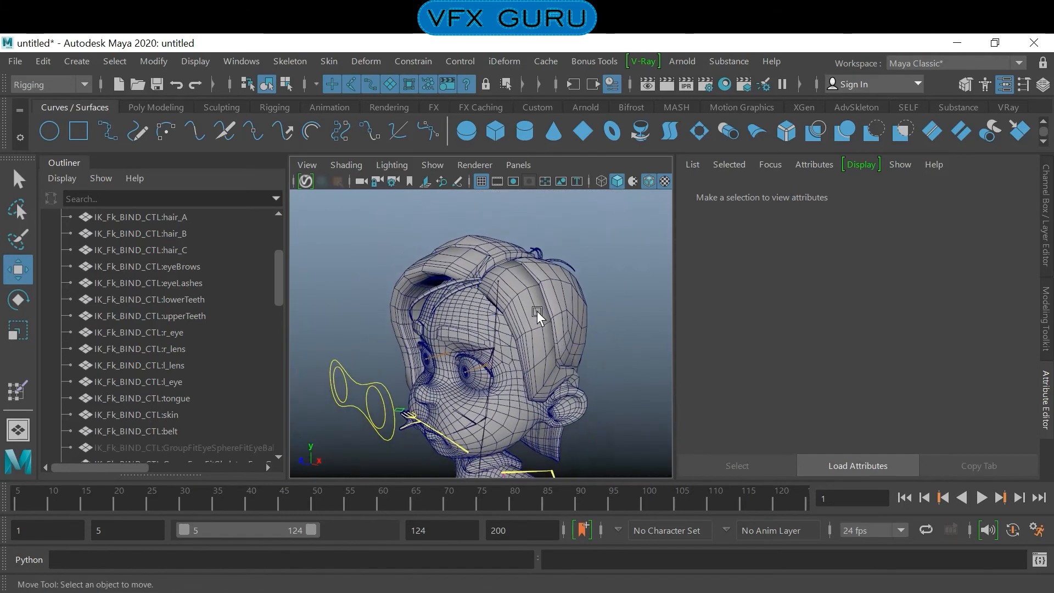
click(507, 282)
click(498, 280)
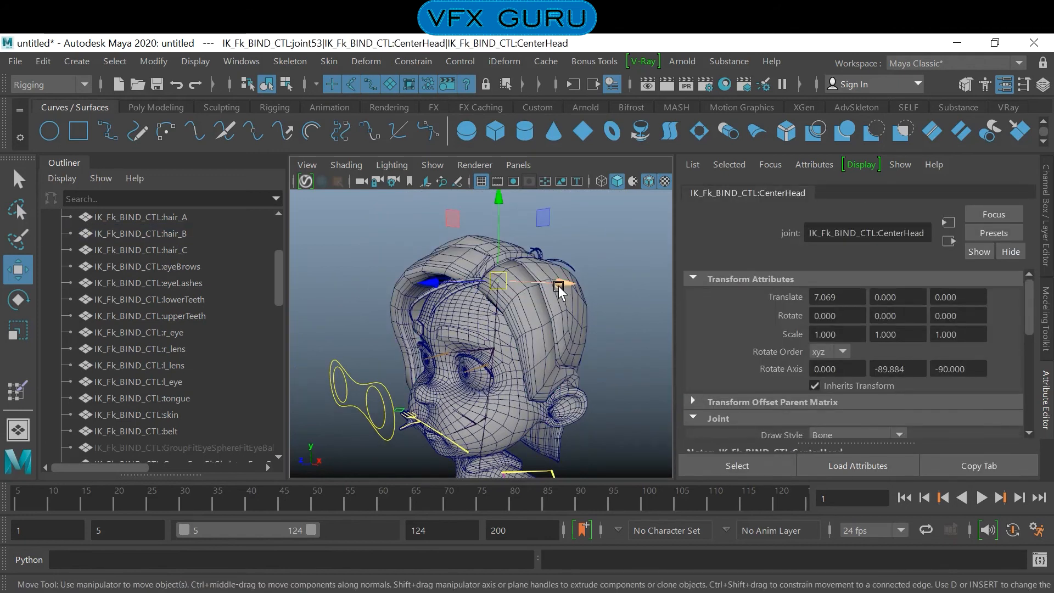
click(448, 283)
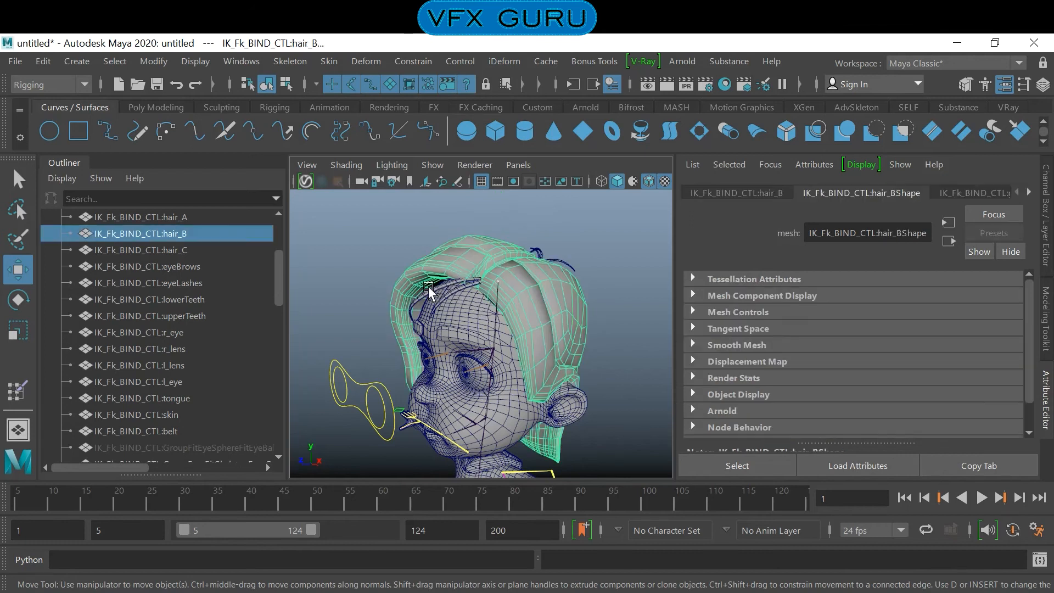
shift+click(446, 285)
alt+drag(546, 263, 520, 317)
scroll(575, 273, up, 4)
shift+click(541, 234)
alt+drag(541, 322, 659, 390)
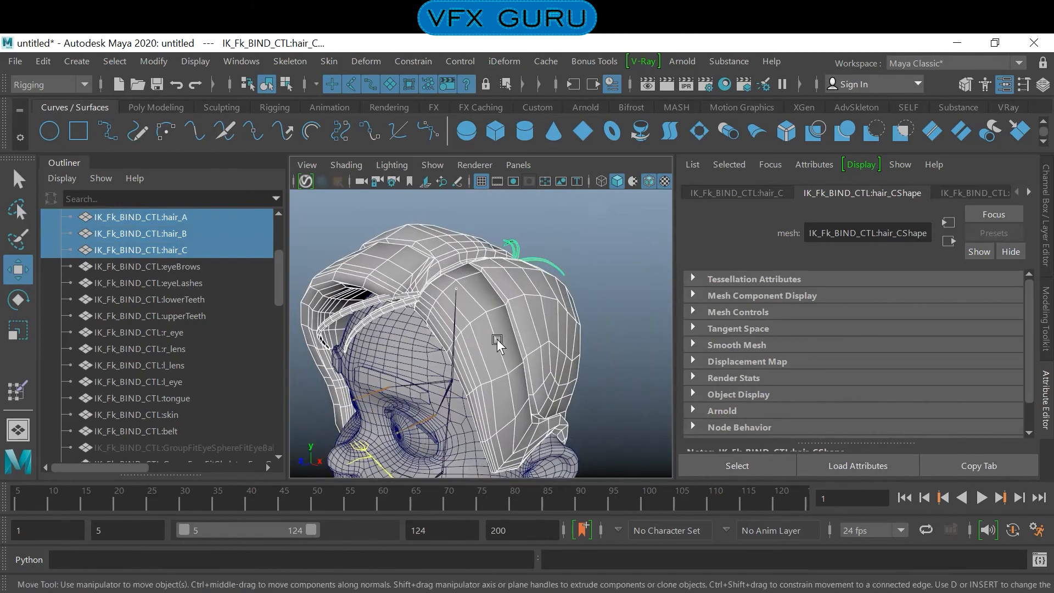
alt+drag(451, 357, 596, 363)
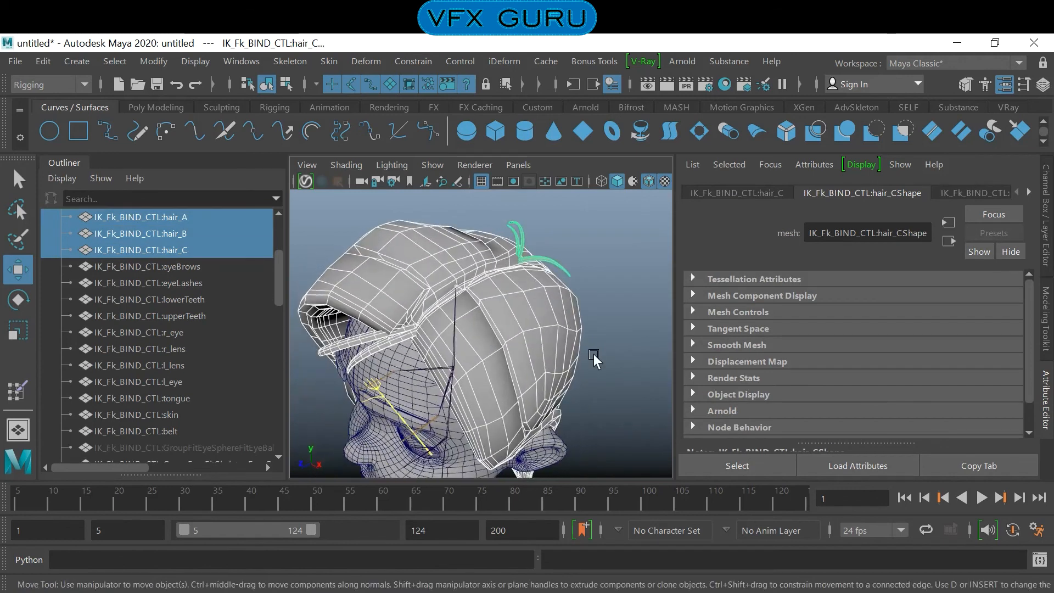
click(322, 61)
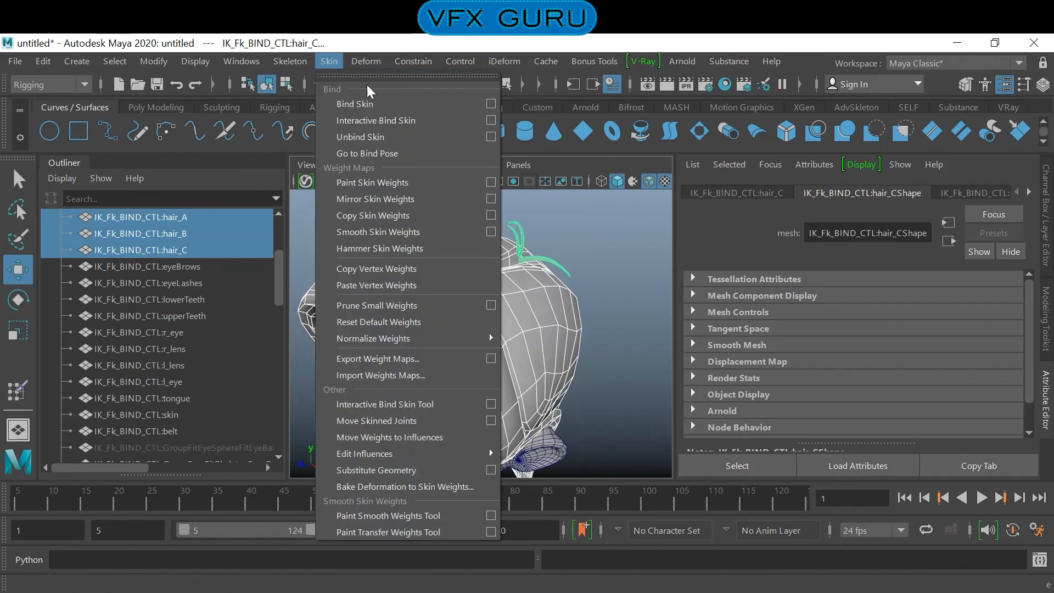
click(482, 108)
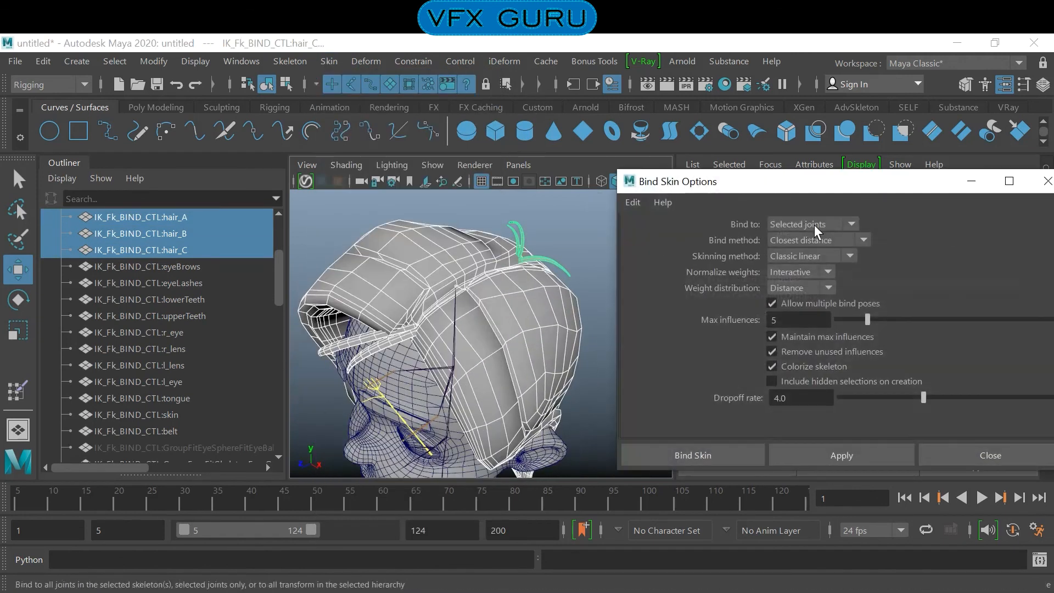
click(713, 455)
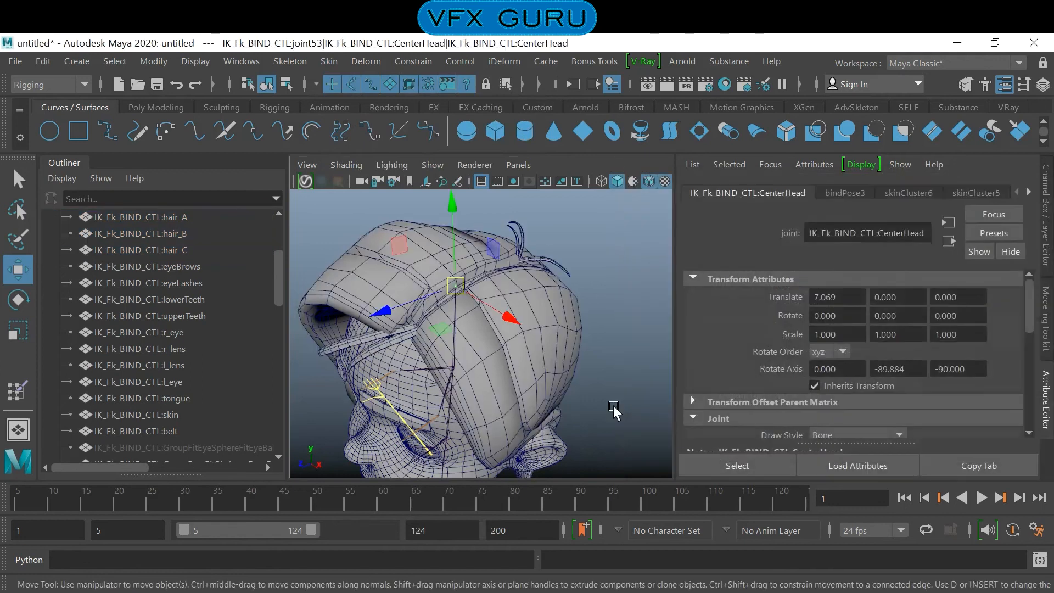
click(610, 320)
- Try rotating the CenterNeck joint to test how the head and hair follow, undoing the rotations
alt+drag(581, 327, 465, 303)
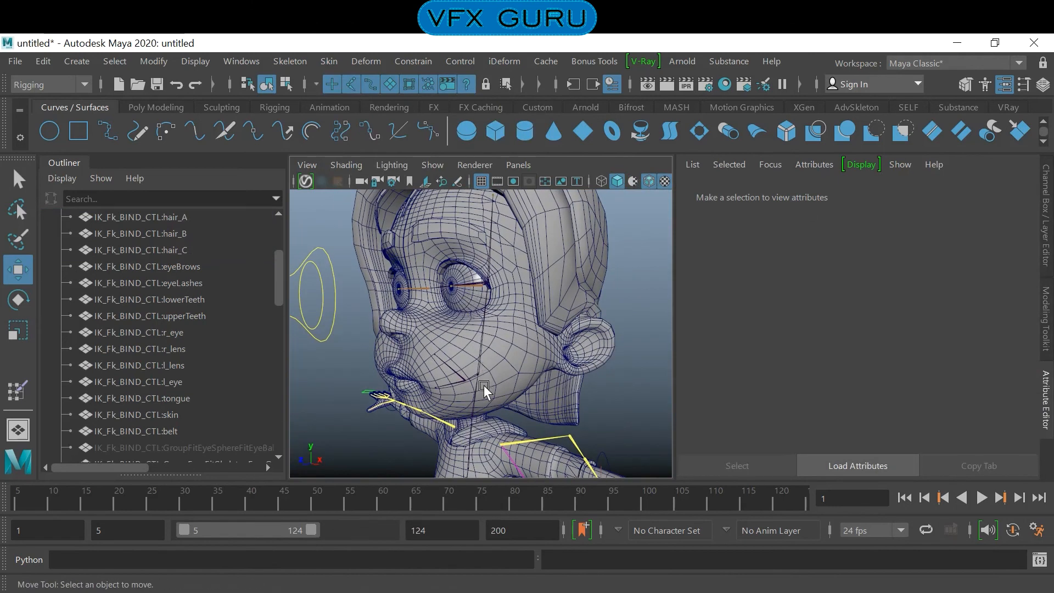
alt+drag(500, 394, 501, 354)
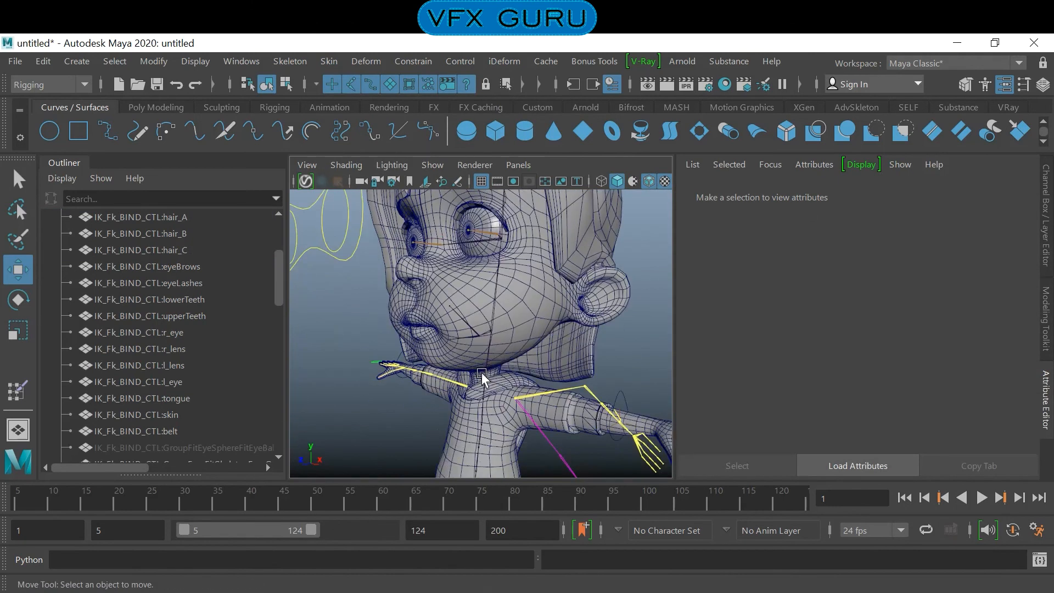
click(483, 374)
click(487, 362)
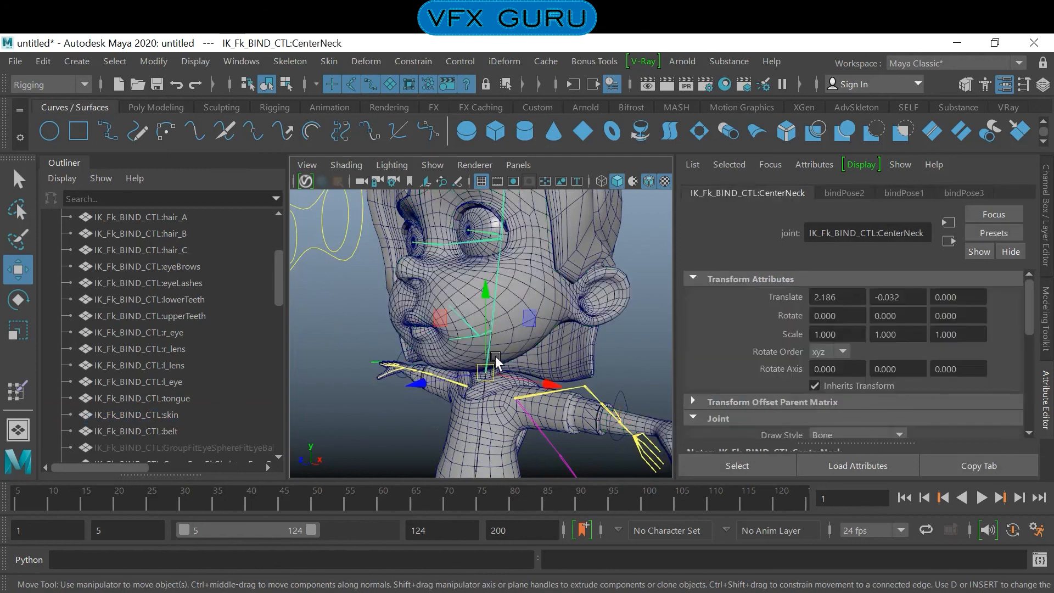
mouse_move(551, 339)
alt+mouse_down()
mouse_move(525, 346)
mouse_move(535, 351)
alt+mouse_up()
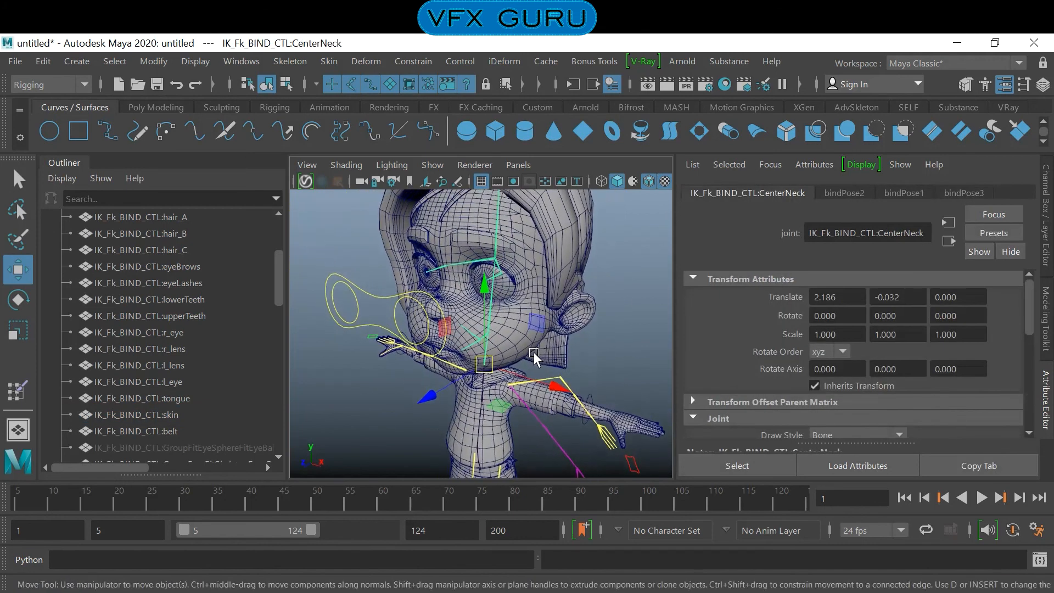
key(e)
drag(436, 362, 514, 354)
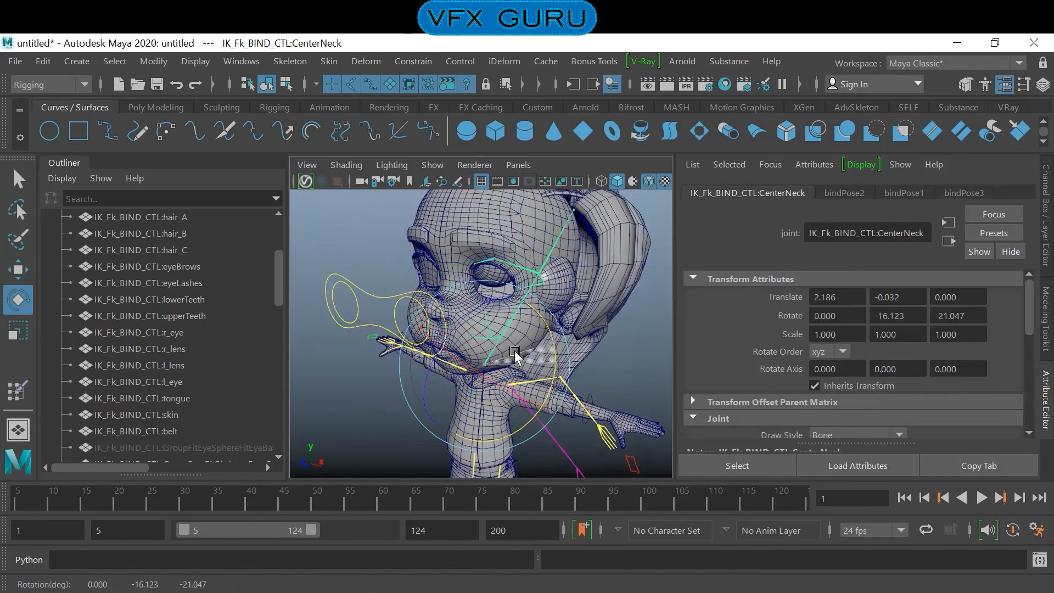
key(ctrl+z)
key(ctrl+z)
key(ctrl+z)
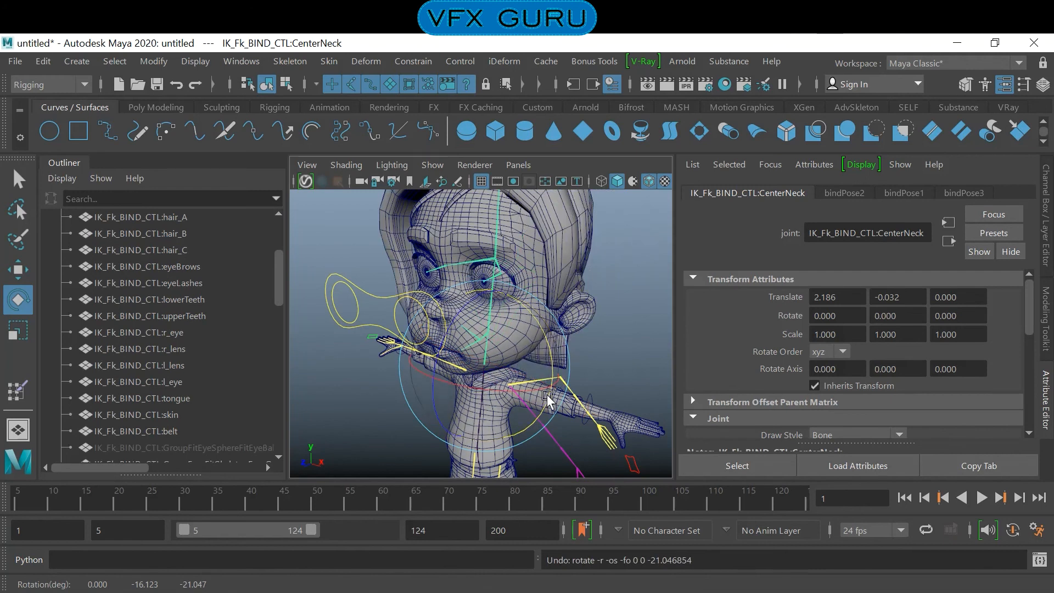
click(620, 299)
- Examine the whole character, the face and the neck area from several angles
scroll(515, 299, down, 5)
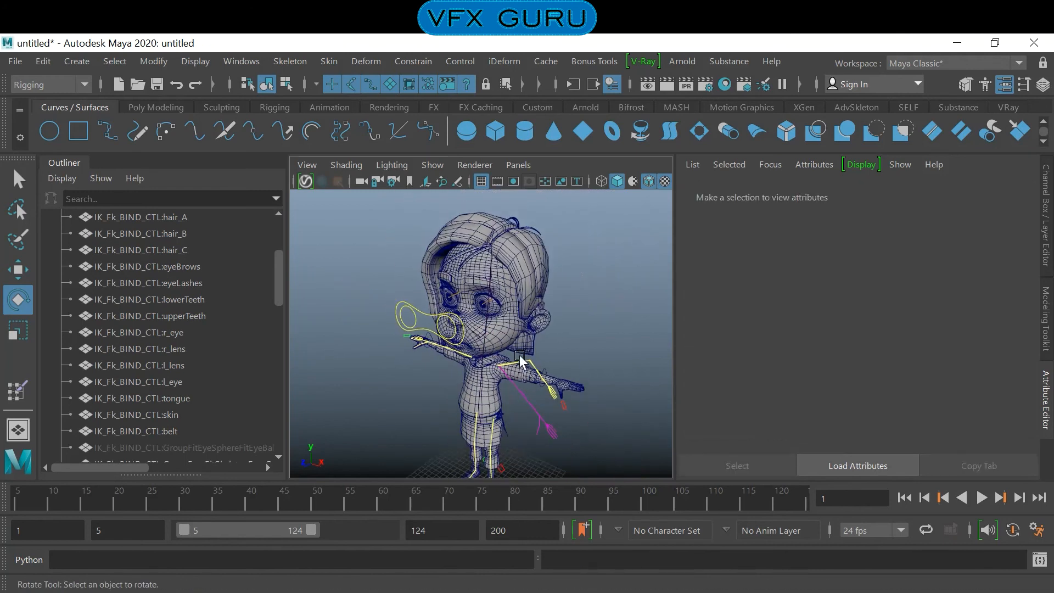
alt+drag(519, 357, 458, 348)
scroll(483, 356, up, 4)
alt+middle_drag(528, 368, 524, 334)
alt+drag(505, 328, 558, 336)
alt+middle_drag(557, 336, 544, 360)
alt+right_drag(543, 360, 508, 355)
alt+middle_drag(509, 355, 515, 327)
mouse_move(511, 329)
alt+mouse_down()
mouse_move(471, 317)
mouse_move(513, 347)
alt+mouse_up()
- Test the CenterNeck joint's rotation once more from the side, undo it and clear the selection
click(490, 354)
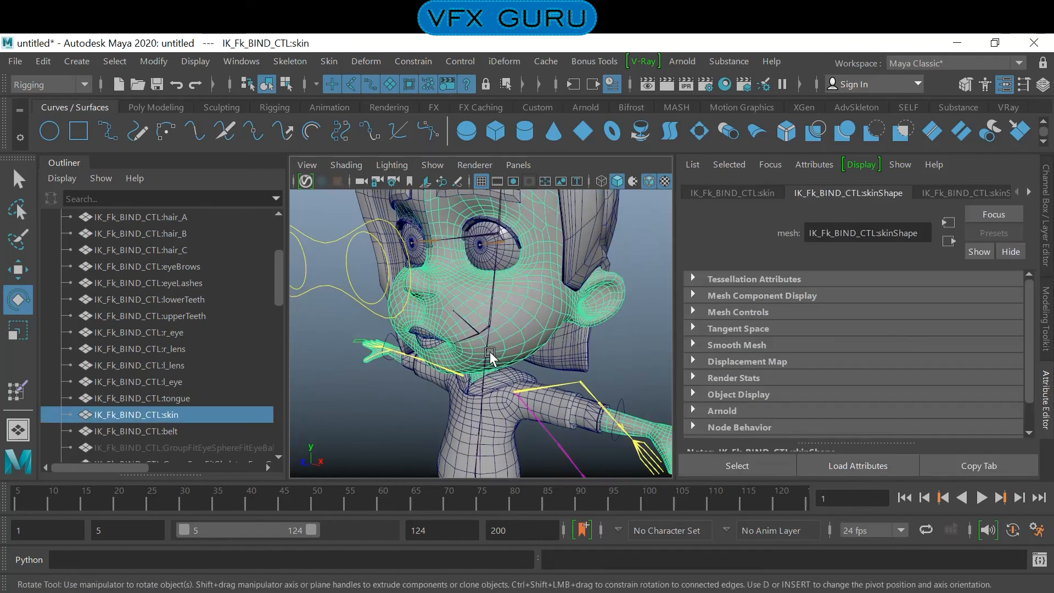
click(490, 351)
alt+drag(489, 351, 463, 313)
drag(530, 357, 431, 327)
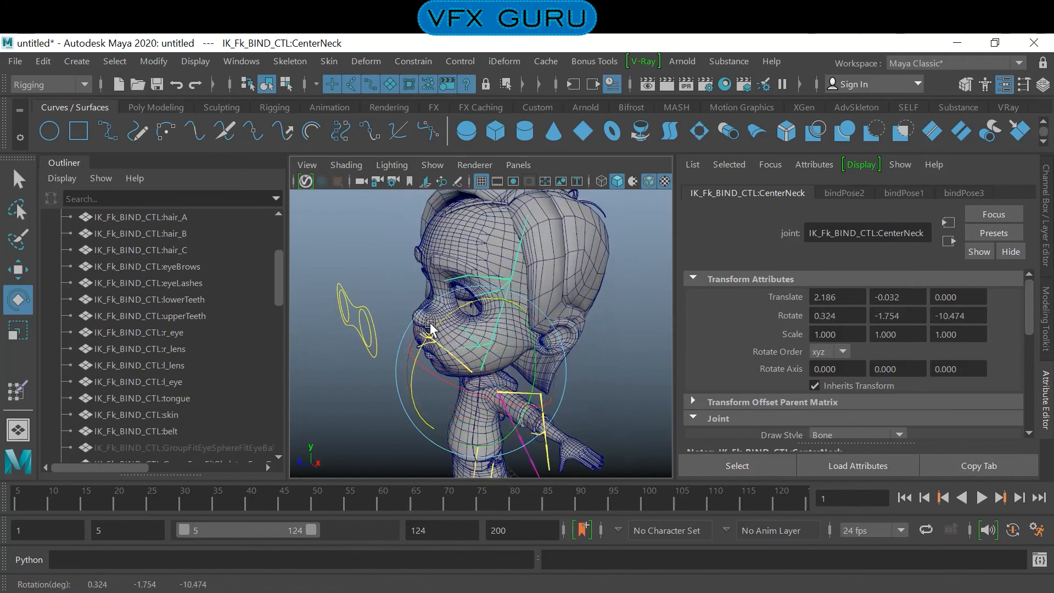
key(ctrl+z)
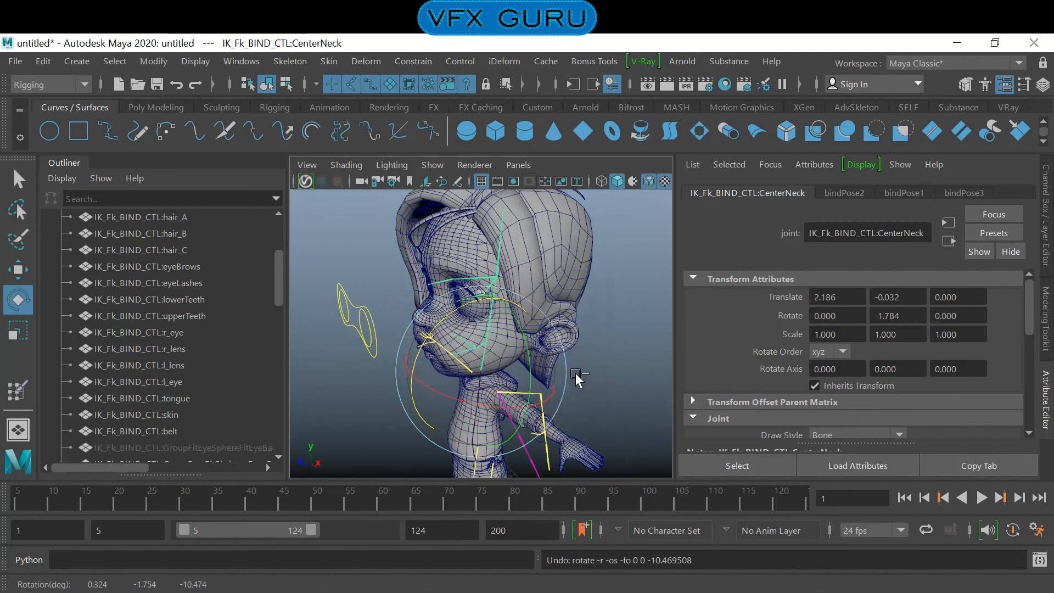
key(ctrl+z)
key(ctrl+z)
click(591, 334)
- Inspect the character's face and the m_eye_ctl control from the front and from an angle
scroll(555, 349, up, 3)
scroll(555, 349, up, 4)
alt+drag(554, 349, 602, 337)
scroll(602, 337, down, 5)
alt+drag(496, 329, 575, 306)
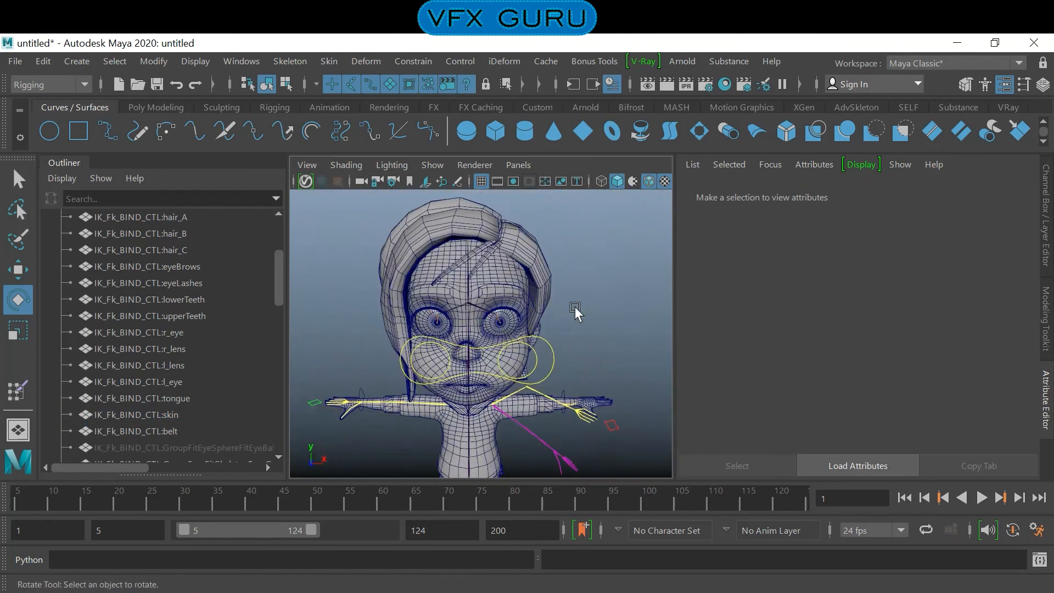
alt+drag(551, 363, 502, 371)
click(485, 372)
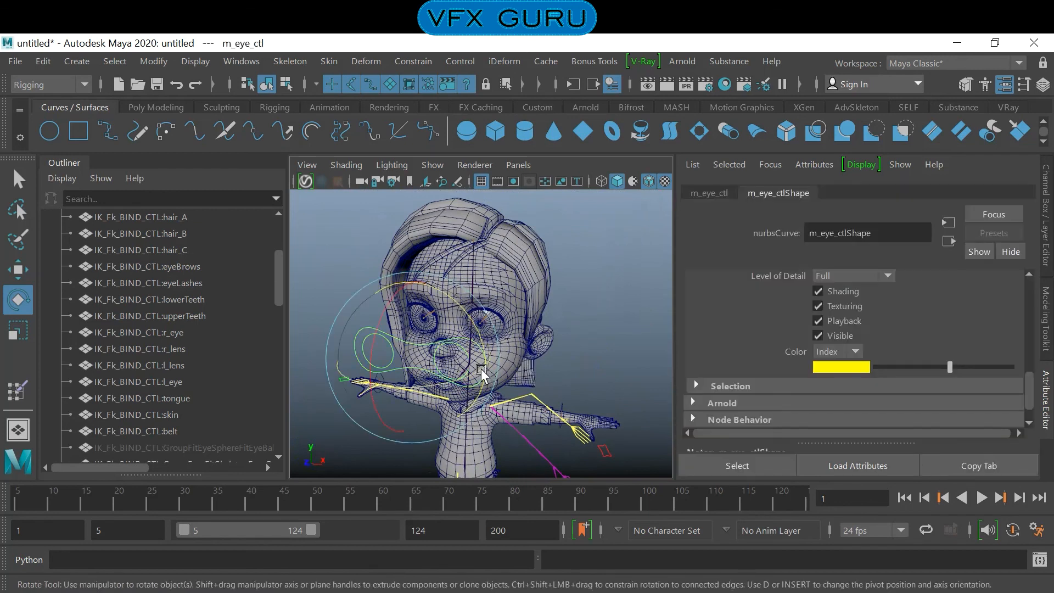
key(w)
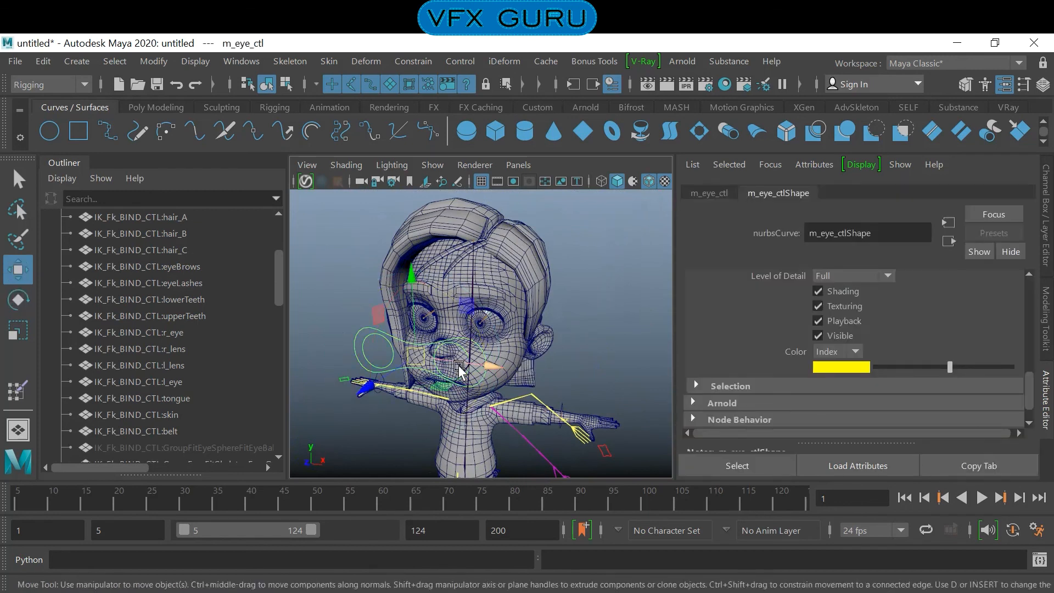
click(583, 356)
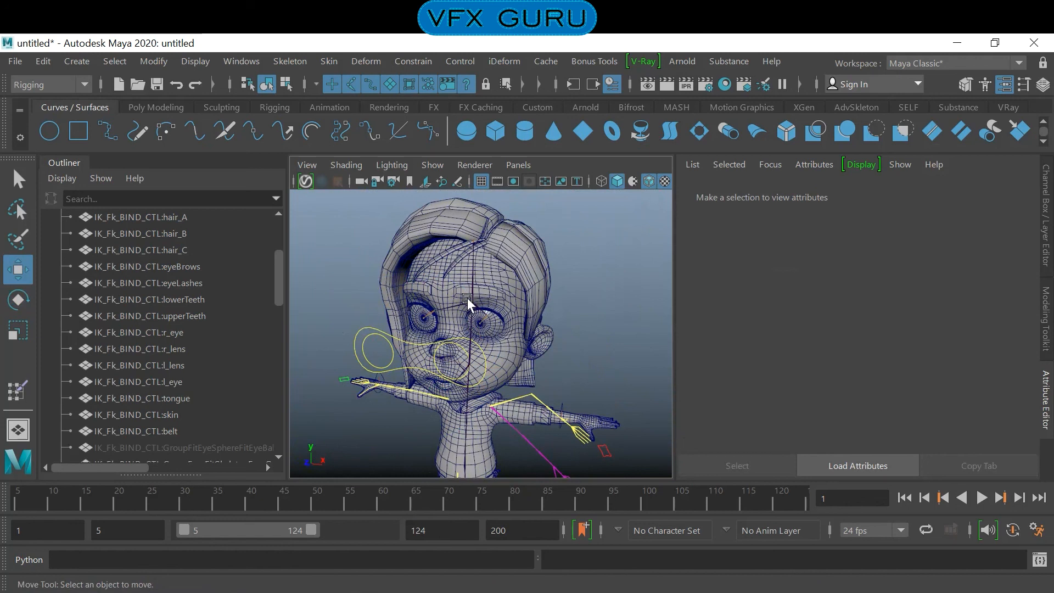
- Inspect the jaw joints near the mouth, checking joint64 and its branches
alt+drag(478, 312, 421, 324)
alt+right_drag(428, 323, 601, 369)
alt+middle_drag(559, 367, 591, 320)
alt+drag(590, 320, 532, 323)
alt+middle_drag(533, 324, 563, 301)
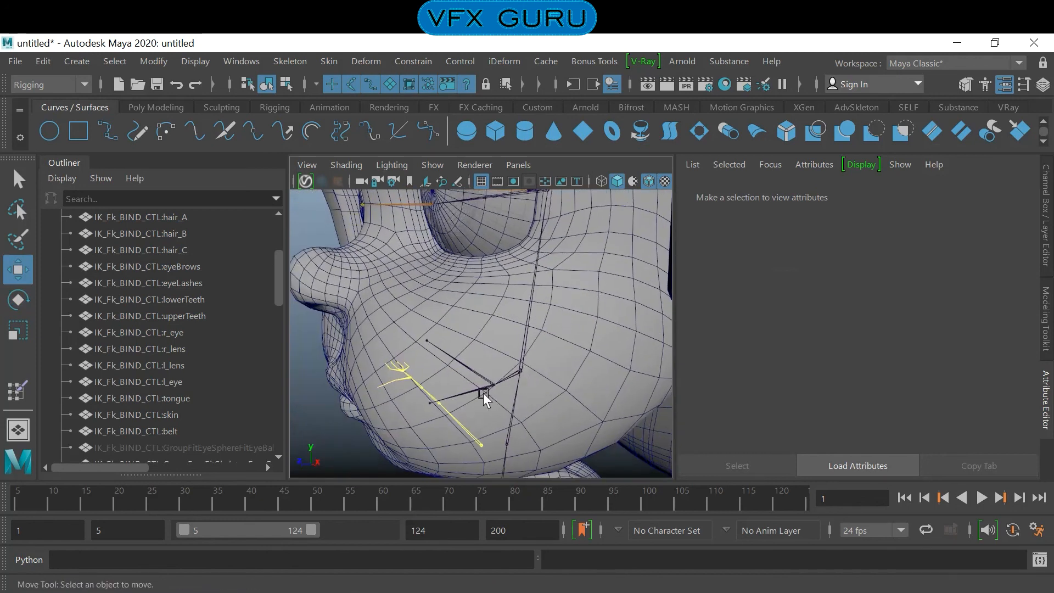
click(466, 391)
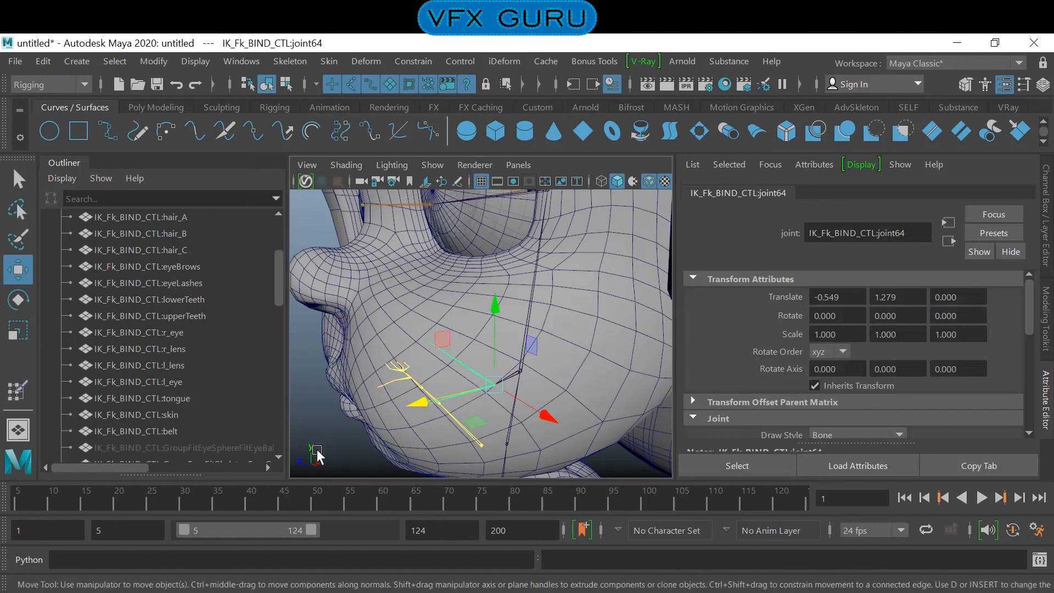
click(434, 433)
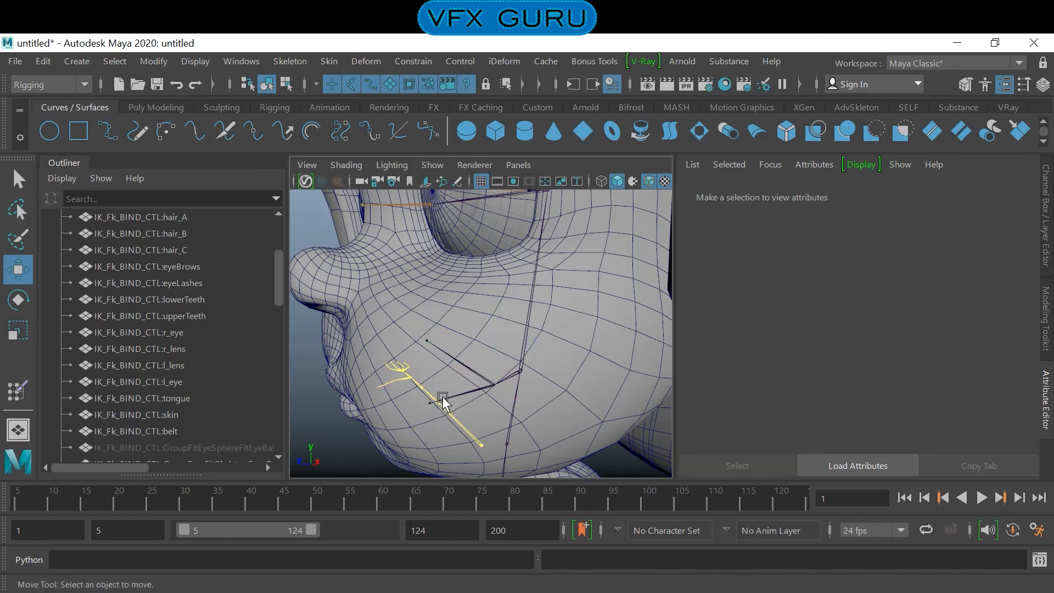